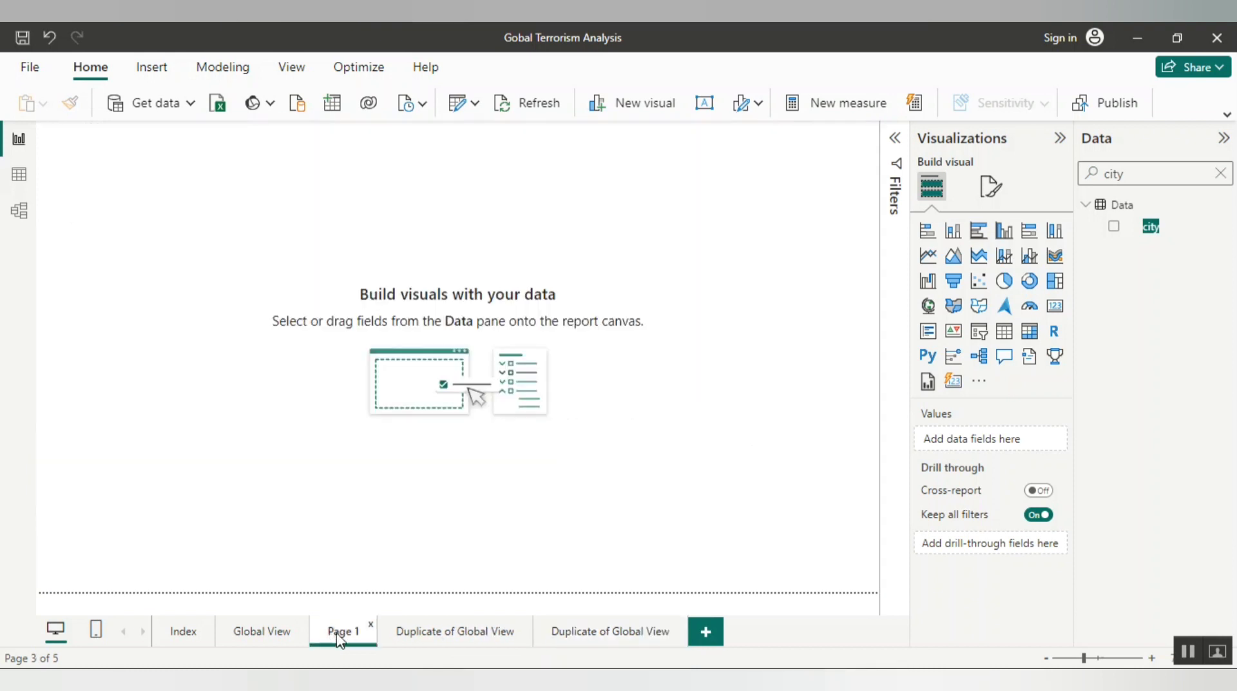
- Delete Page 1 and rename the first Duplicate of Global View page to "Hotspot Around the World"
left_click(371, 624)
left_click(752, 390)
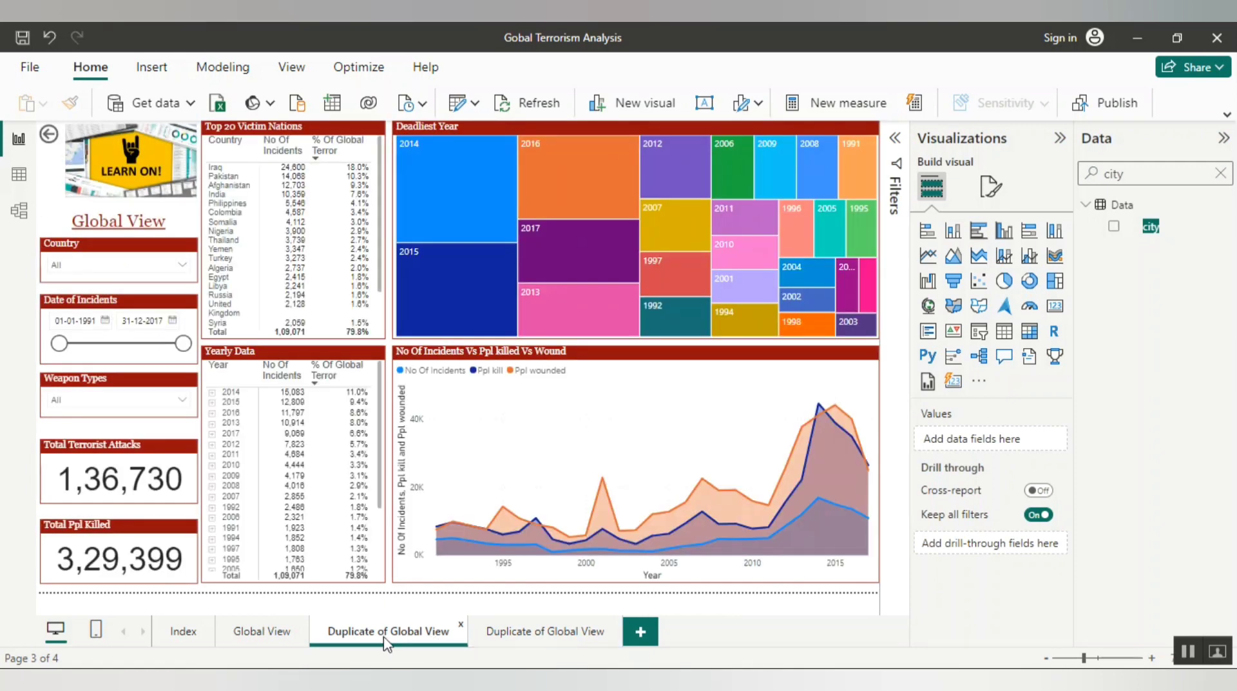
double_click(385, 635)
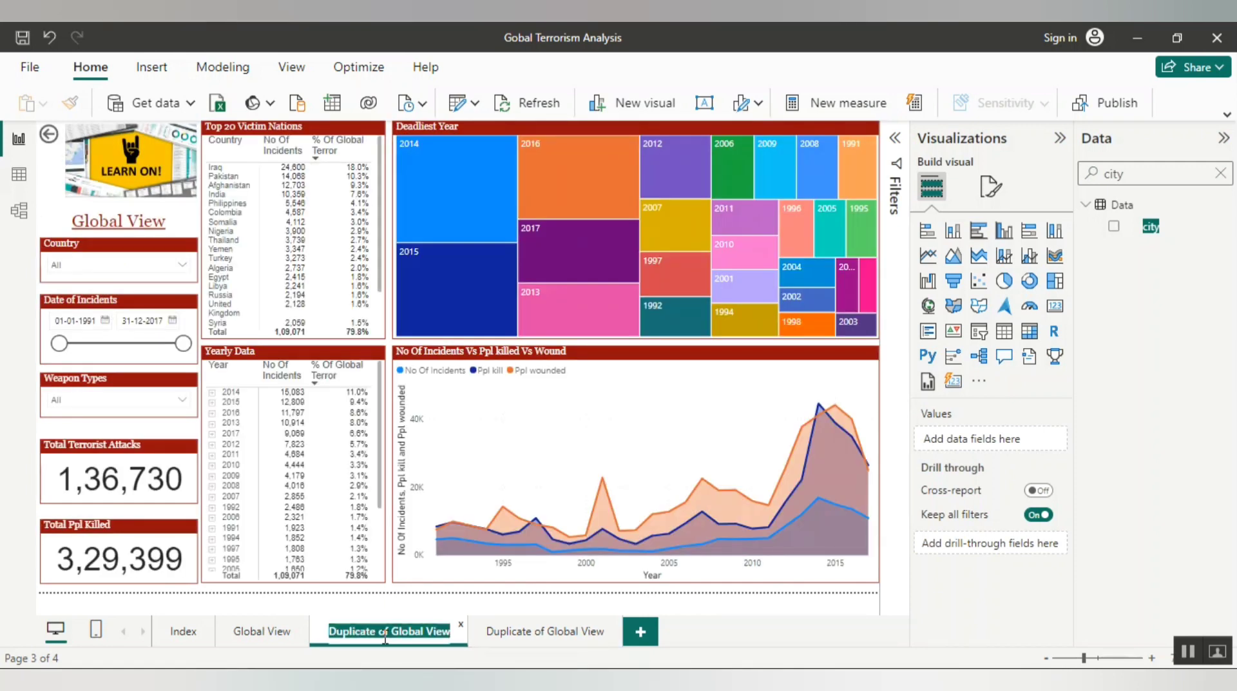
type("Hot")
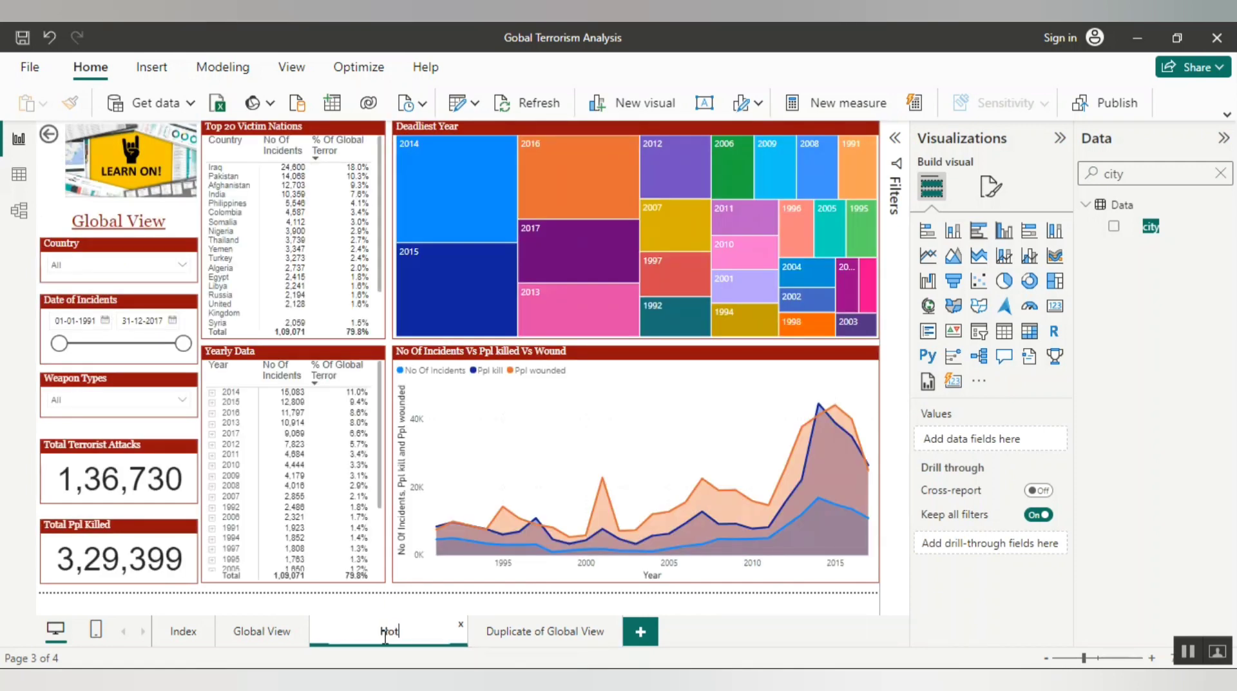
type("spot Around the World")
key("Return")
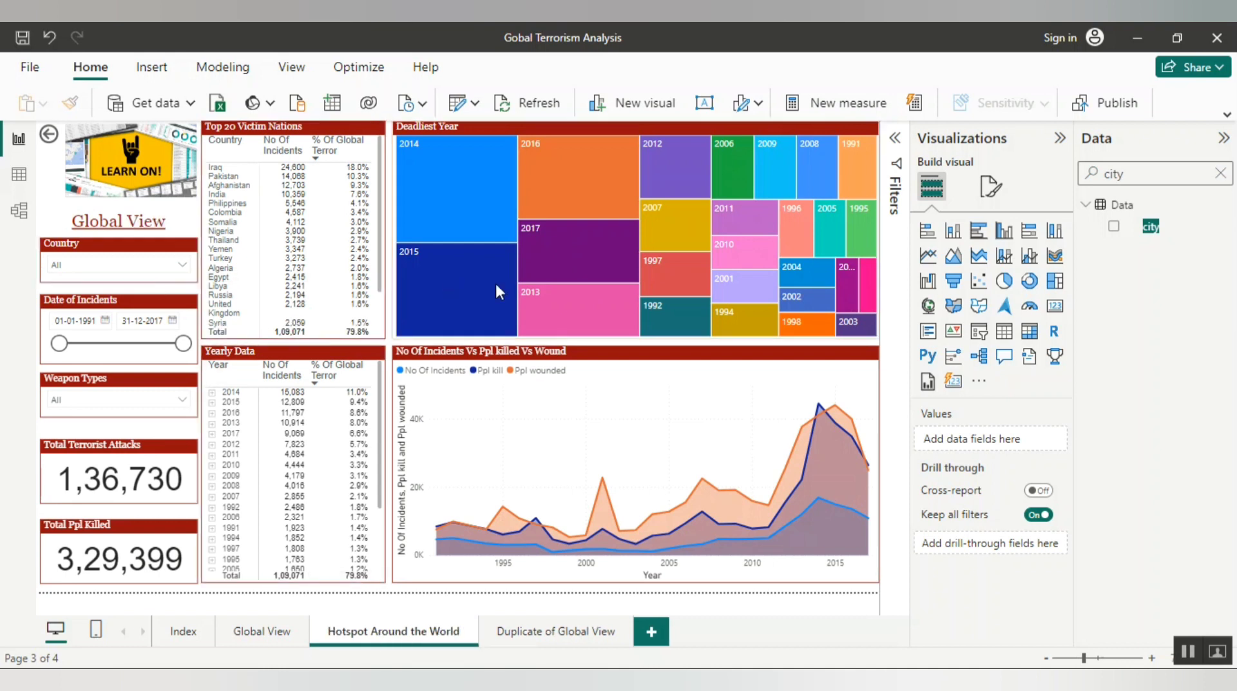
- Delete the Deadliest Year treemap, the incidents versus killed and wounded area chart, and the Yearly Data matrix from the page
left_click(394, 337)
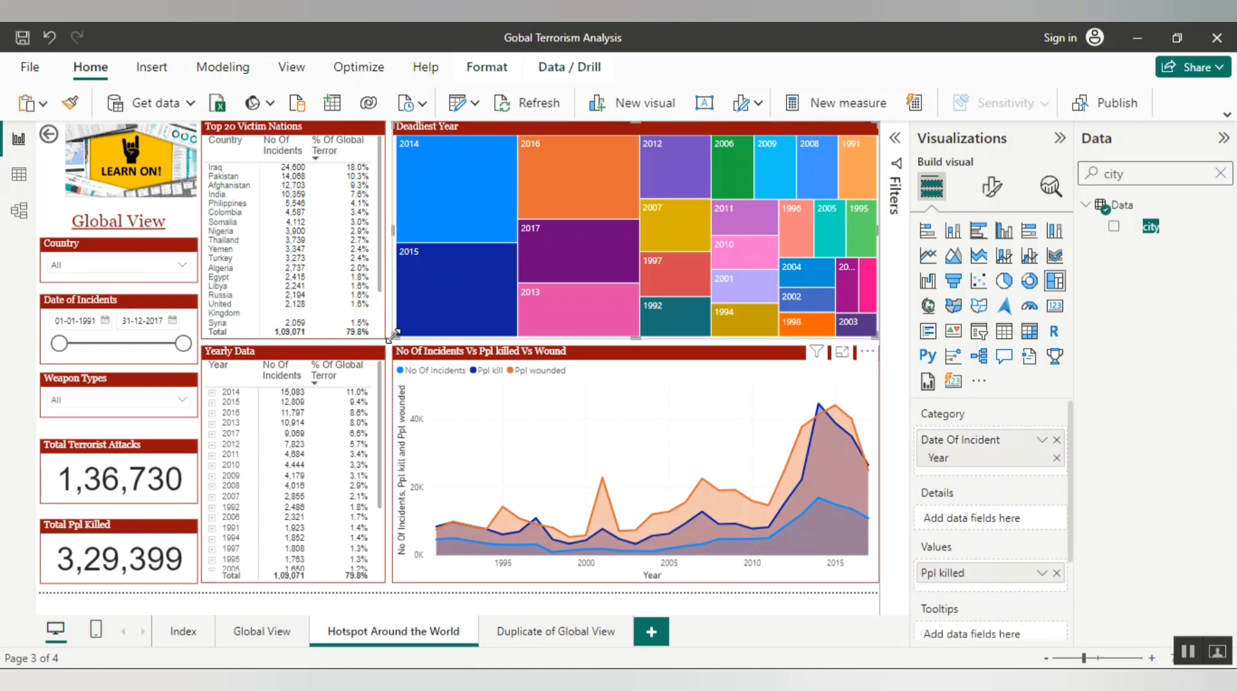
key("Delete")
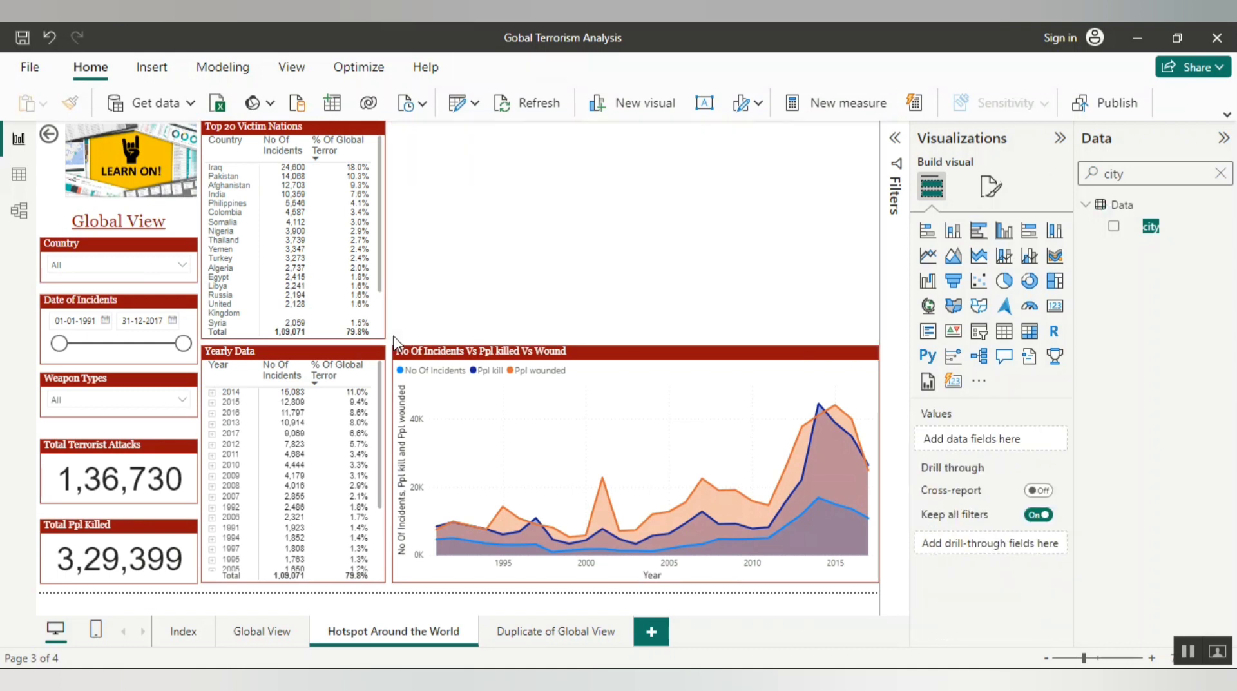
left_click(570, 408)
key("Delete")
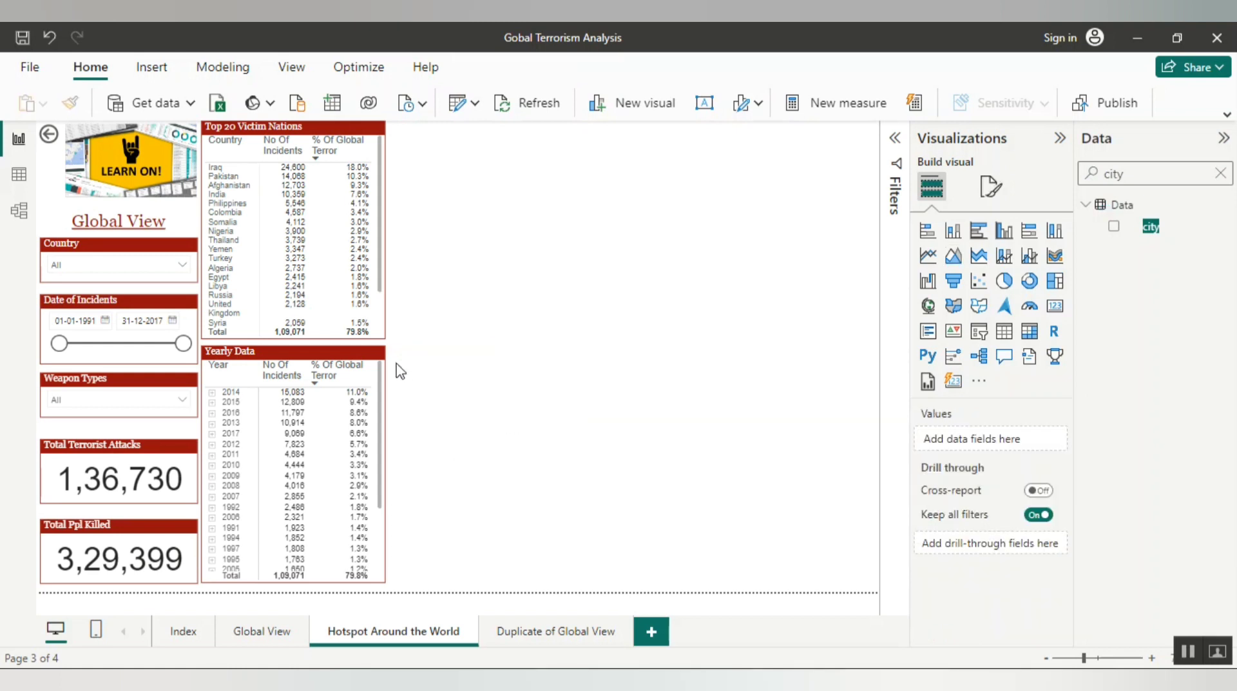
left_click(374, 356)
key("Delete")
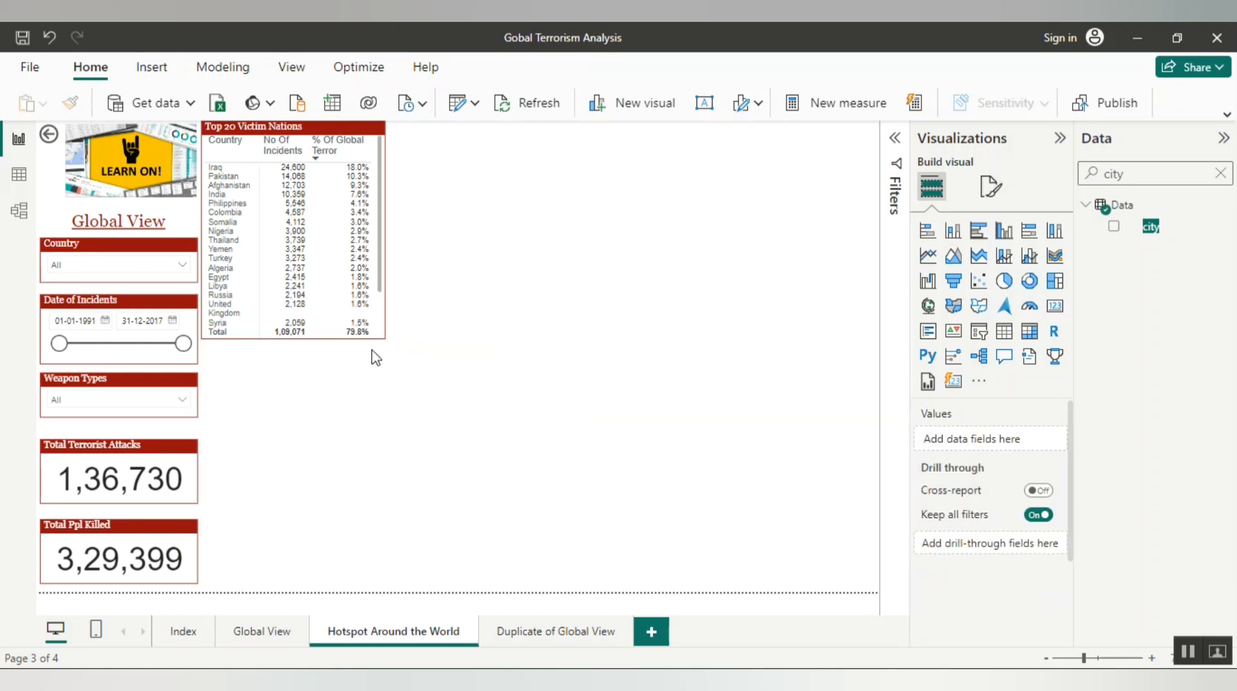
- Convert the Top 20 Victim Nations matrix to a map and enlarge it to fill the canvas beside the slicers and cards
left_click(374, 342)
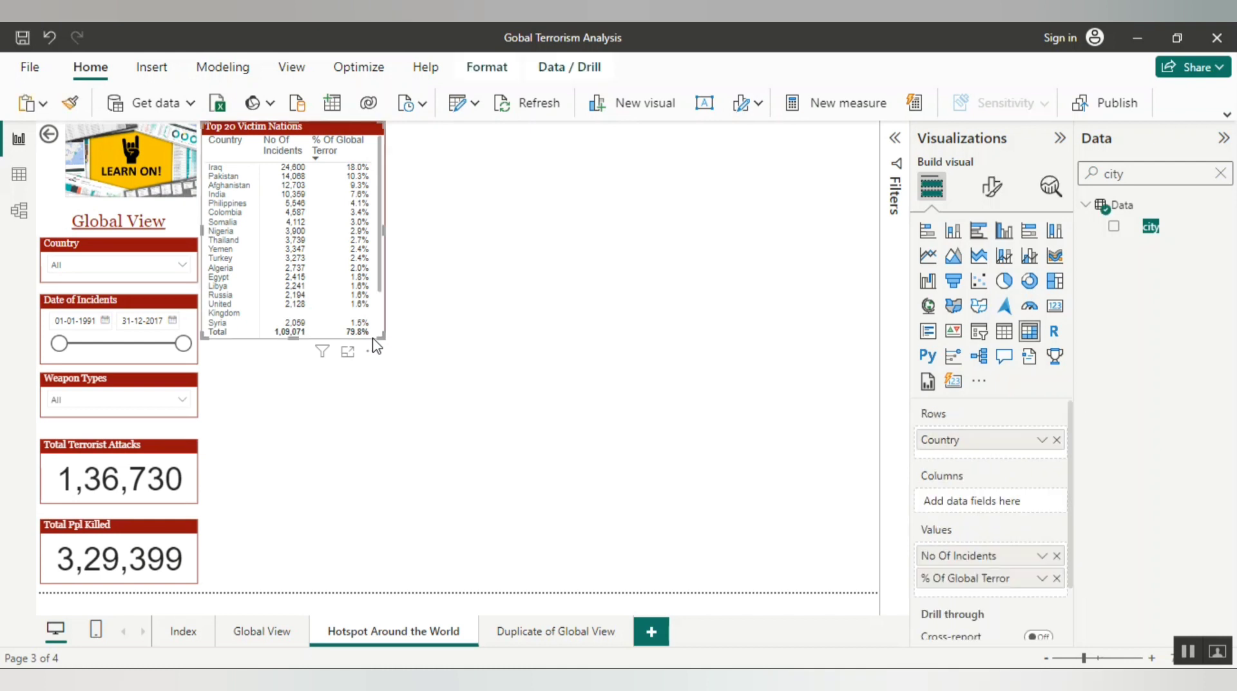
left_click(928, 306)
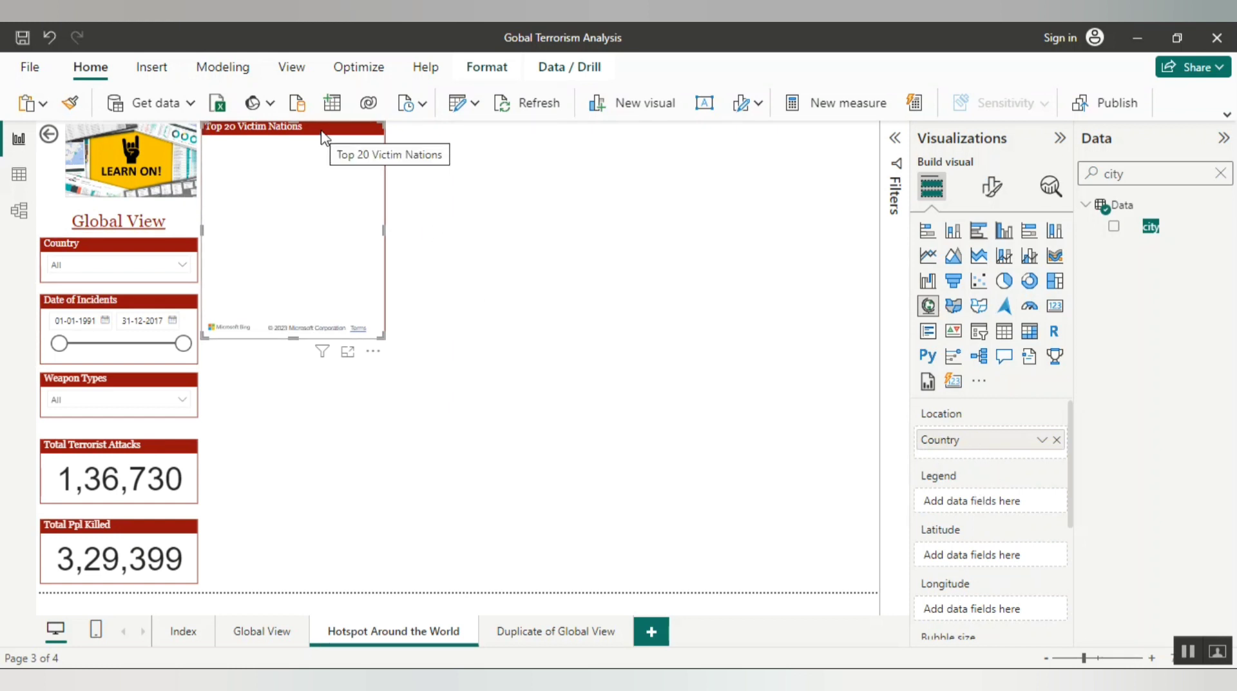
left_click_drag(322, 131, 427, 185)
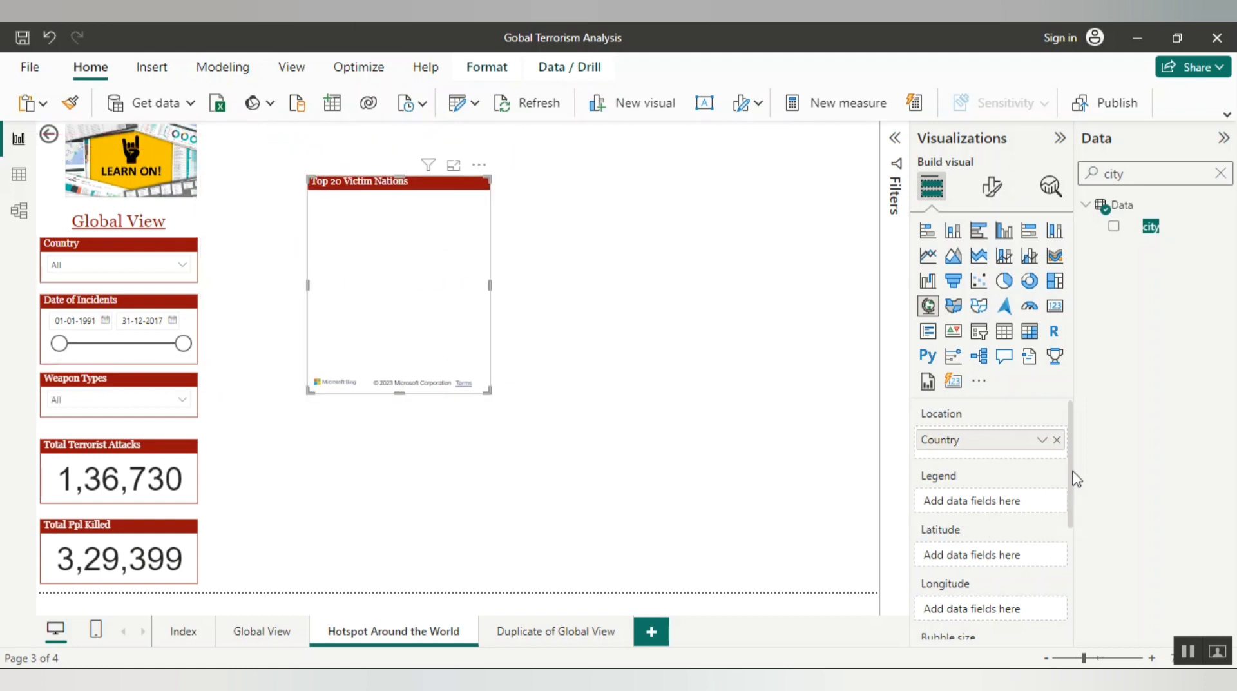
left_click_drag(1073, 473, 1080, 568)
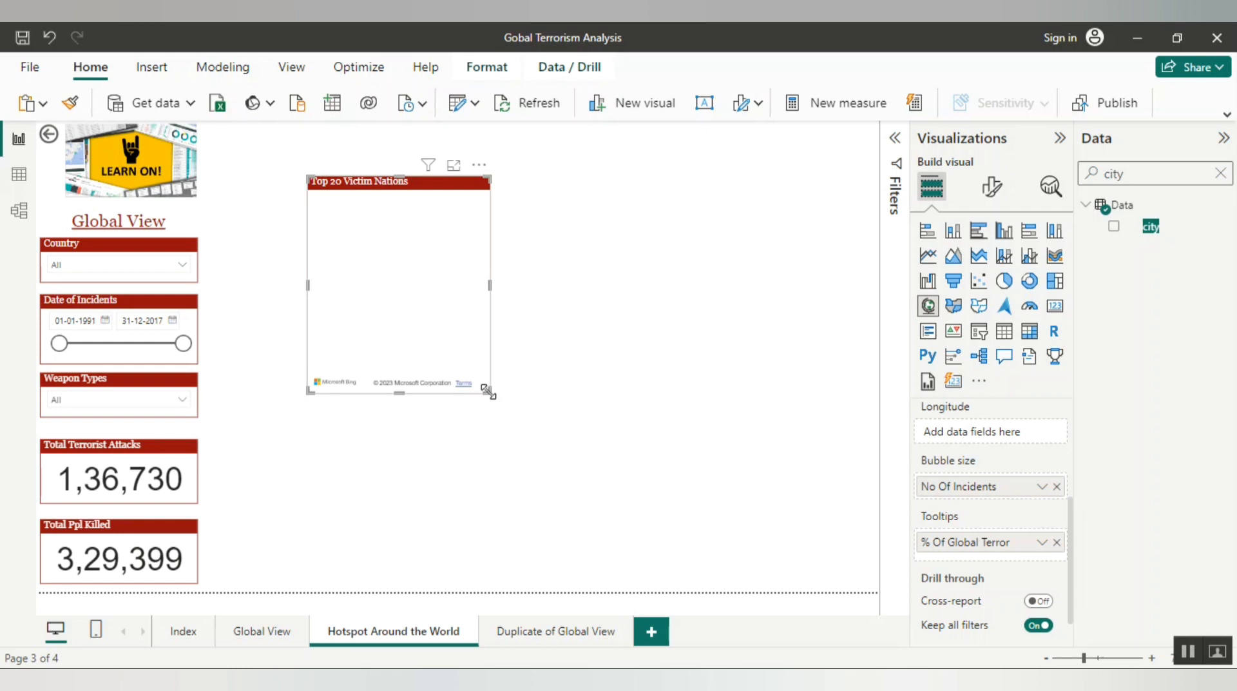
left_click_drag(488, 391, 885, 613)
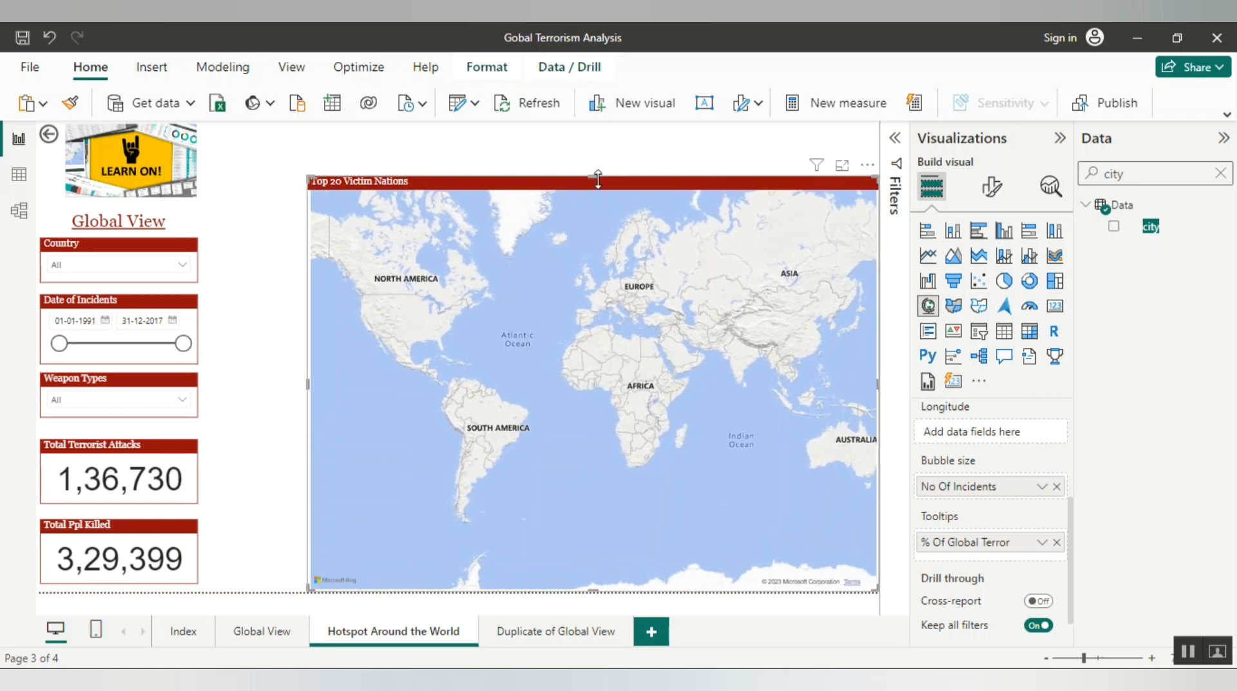
left_click_drag(595, 179, 633, 121)
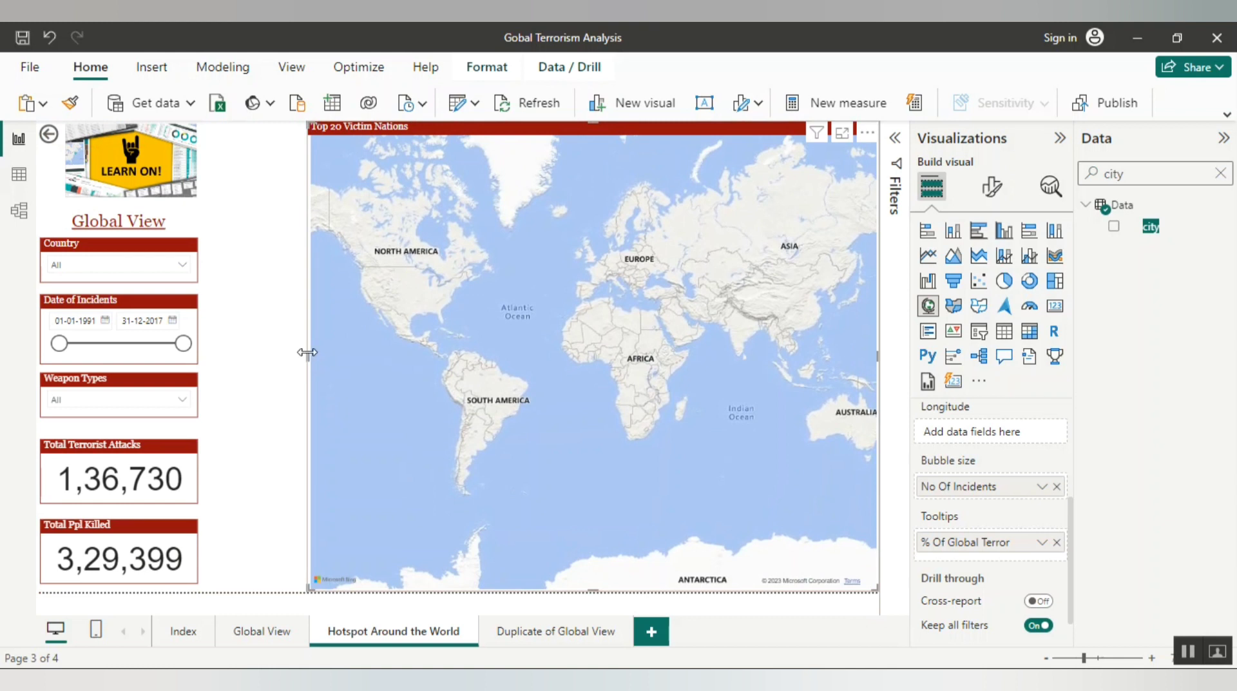
left_click_drag(308, 352, 205, 355)
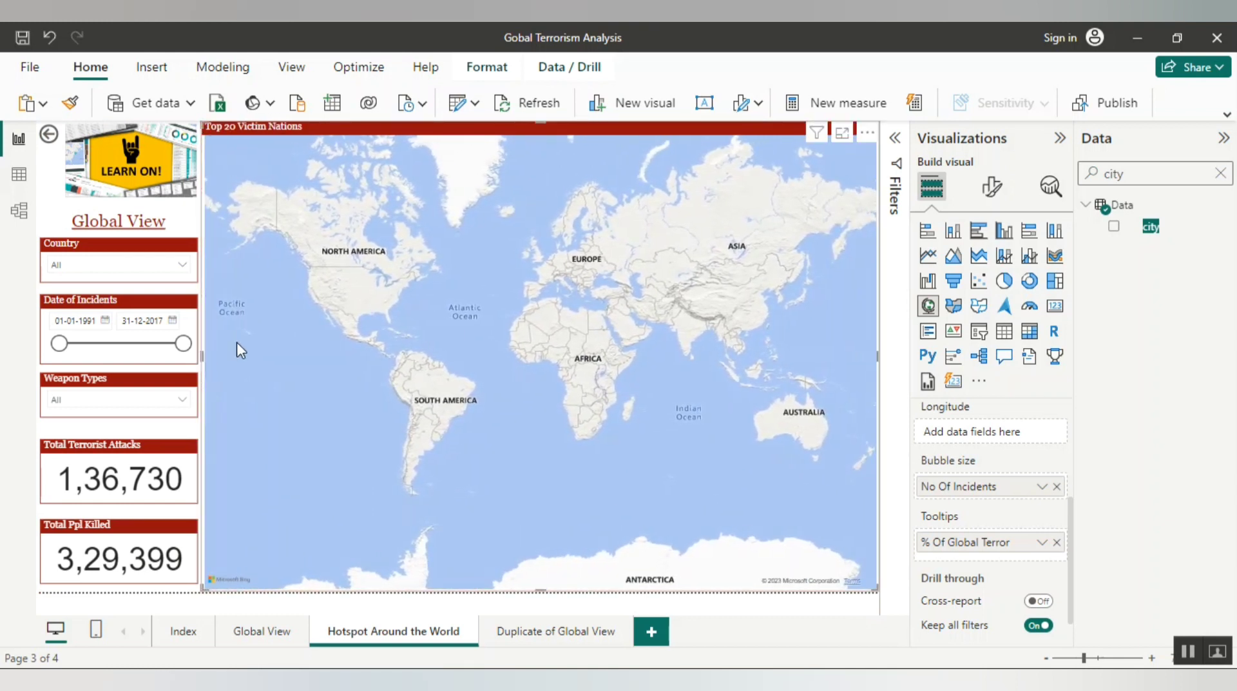
- Change the map visual's title text to "World View of Terror Incidents"
left_click(142, 208)
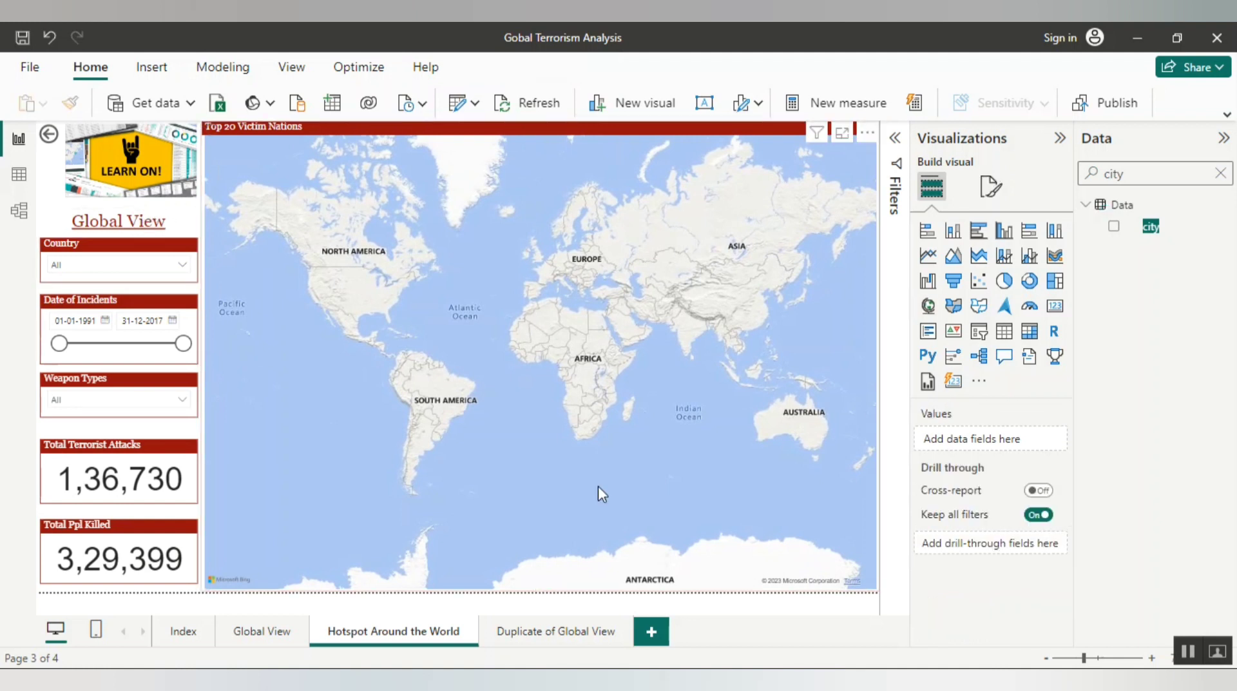
left_click(865, 127)
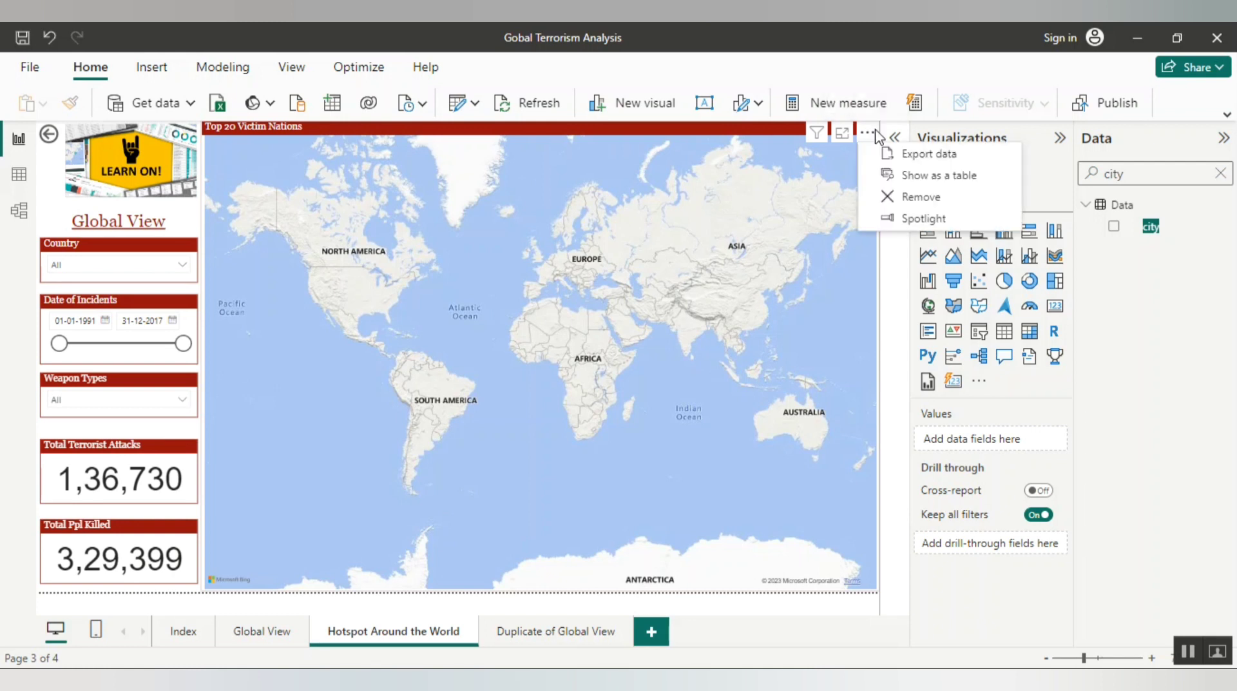
left_click(767, 134)
left_click(996, 188)
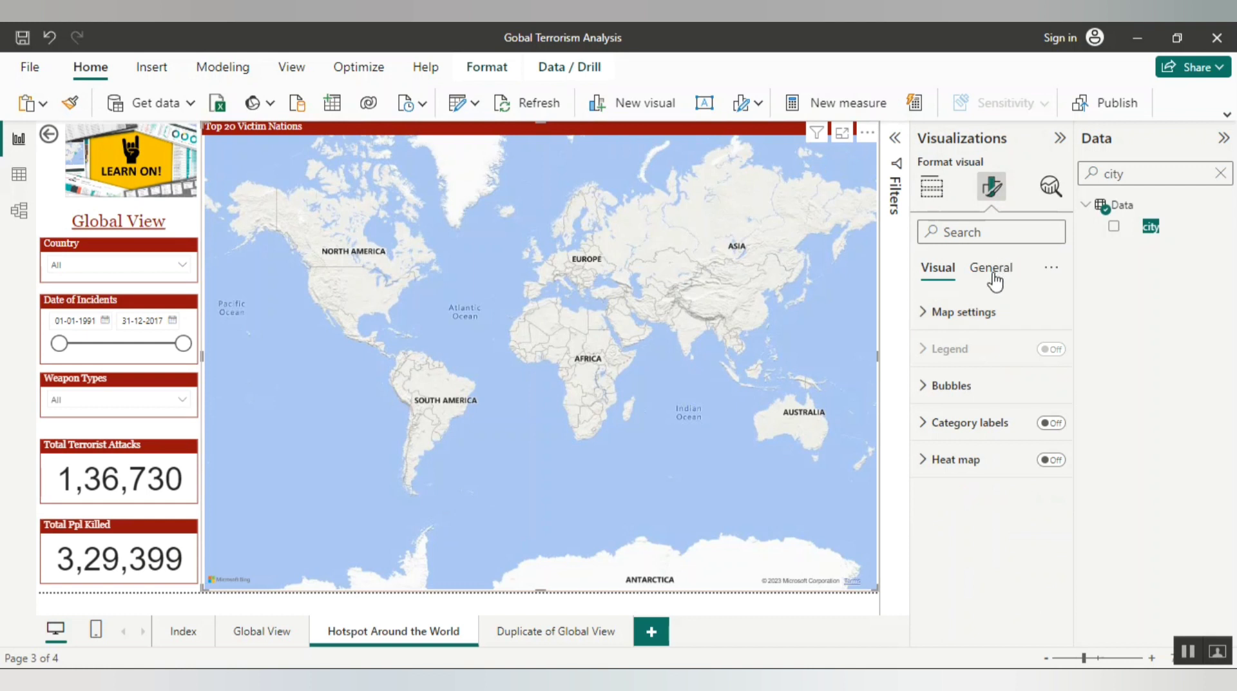
left_click(993, 270)
left_click(961, 351)
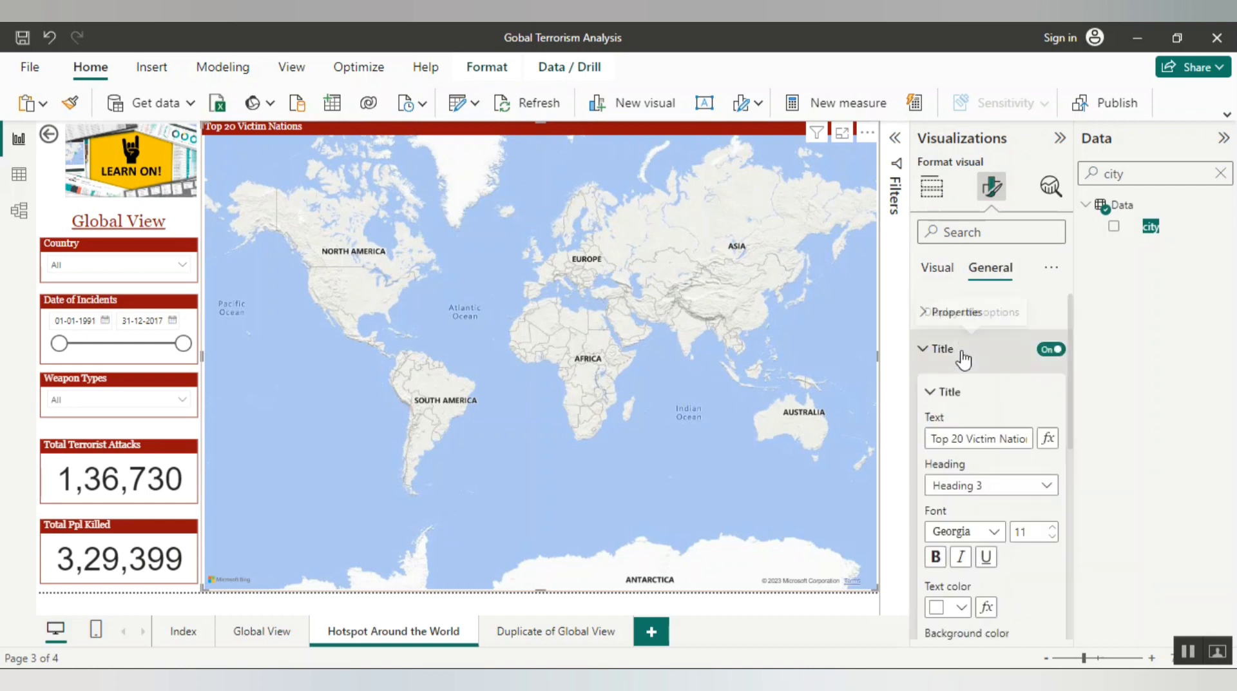
double_click(938, 439)
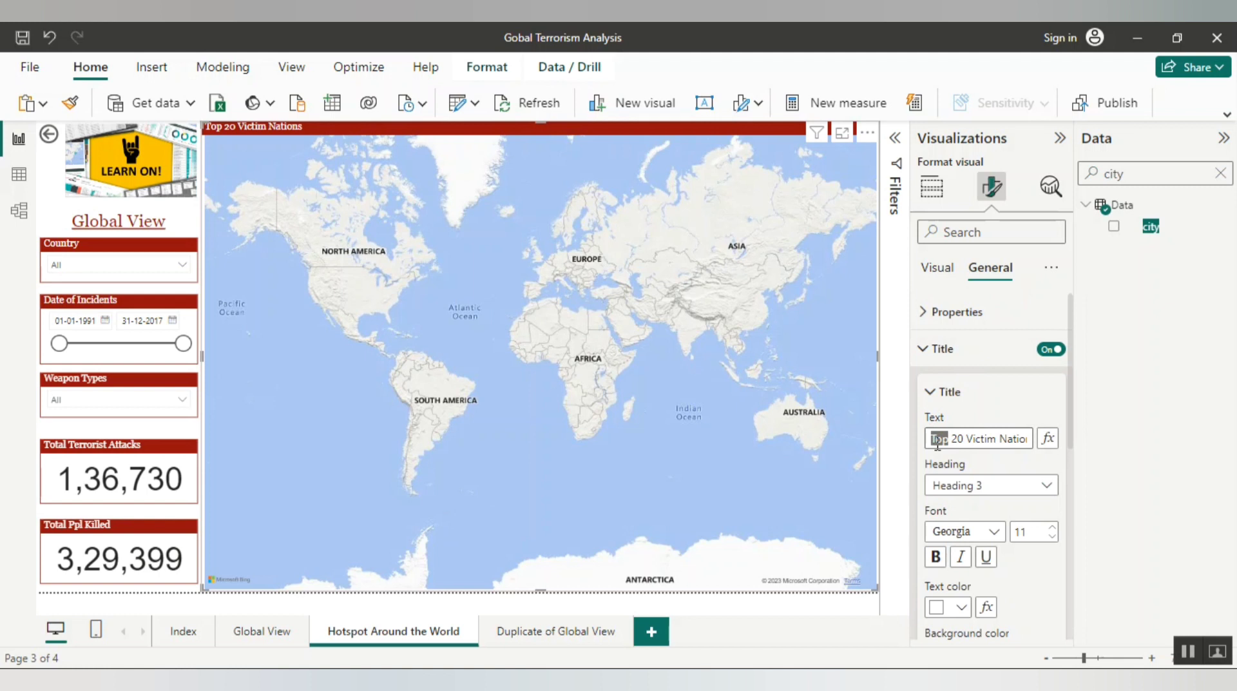
key("Delete")
key("Delete")
key("Delete")
key("Delete")
key("Delete")
key("Delete")
key("Delete")
key("Delete")
key("Delete")
key("Delete")
key("Delete")
key("Delete")
key("Delete")
key("Delete")
key("Delete")
key("Delete")
key("Delete")
key("Delete")
key("Delete")
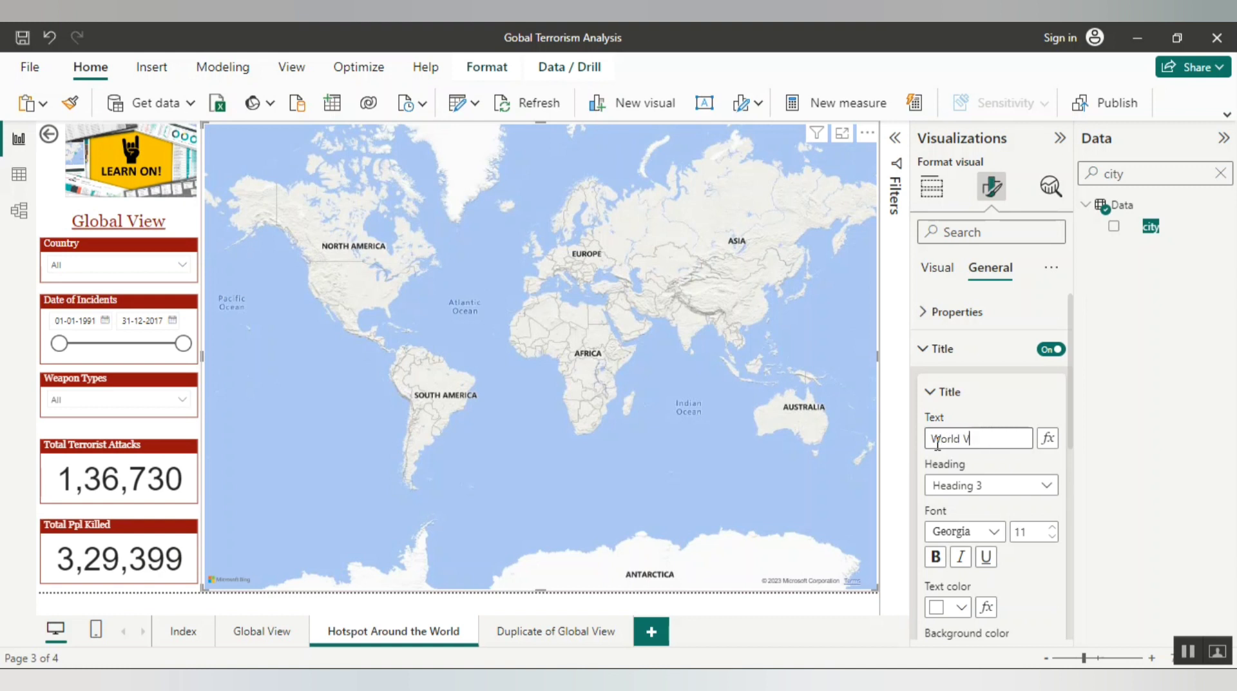
type("iew")
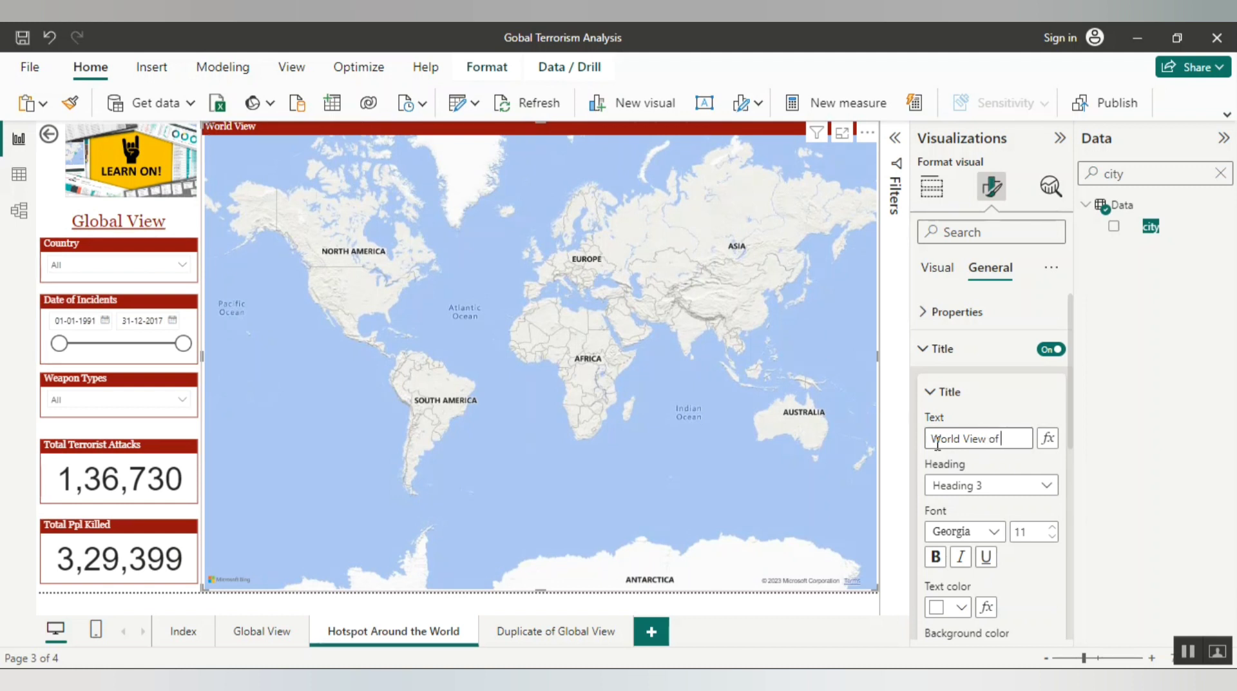
type("of Terror Inciden")
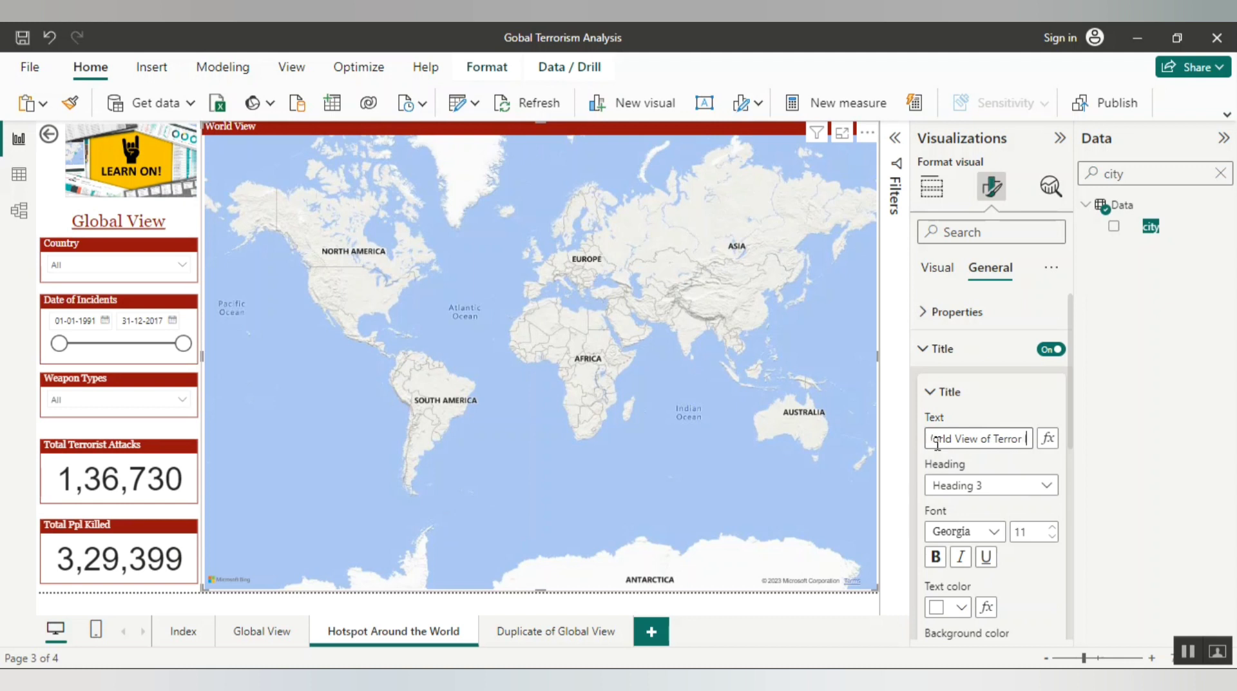
type("ts")
key("Return")
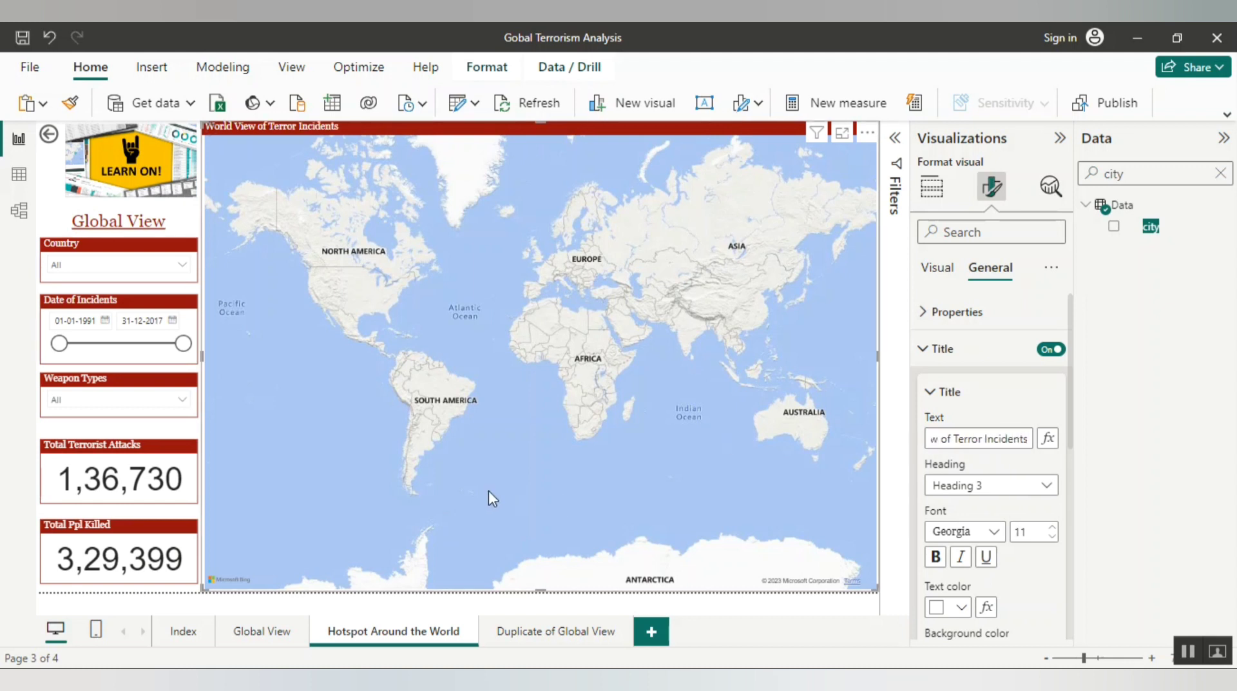
- Remove % Of Global Terror from the map's tooltips and No Of Incidents from its bubble size
left_click(937, 270)
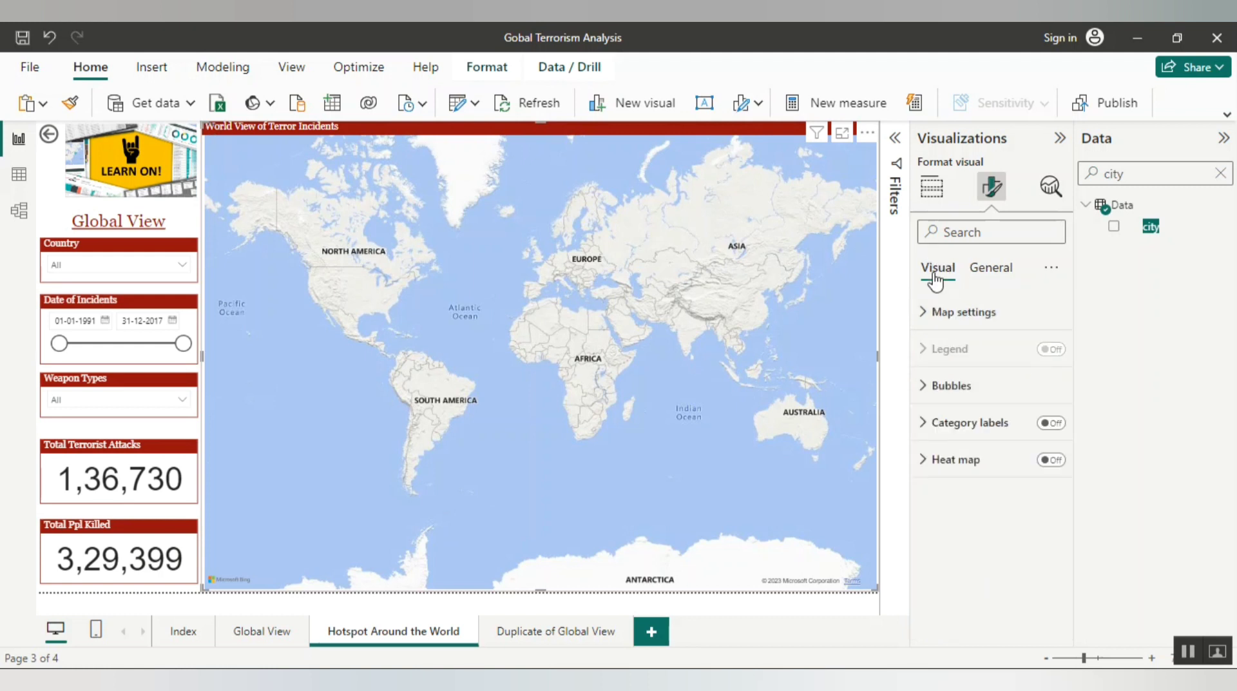
left_click(932, 188)
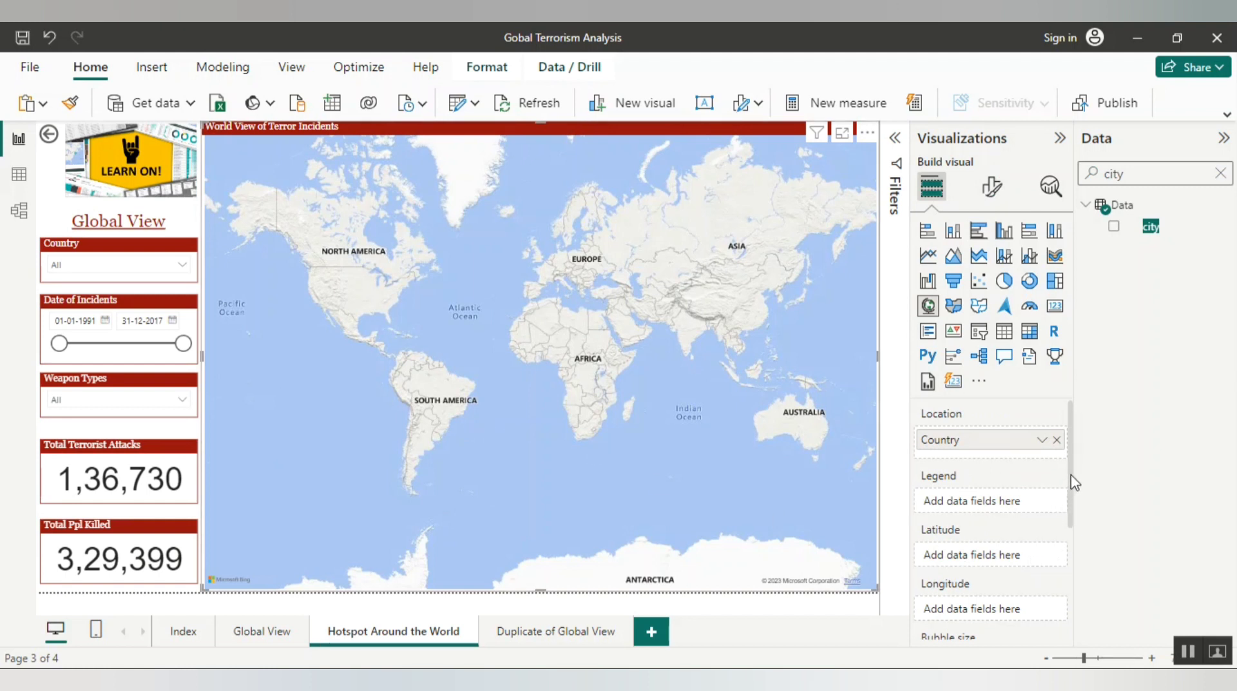
left_click_drag(1075, 482, 1072, 560)
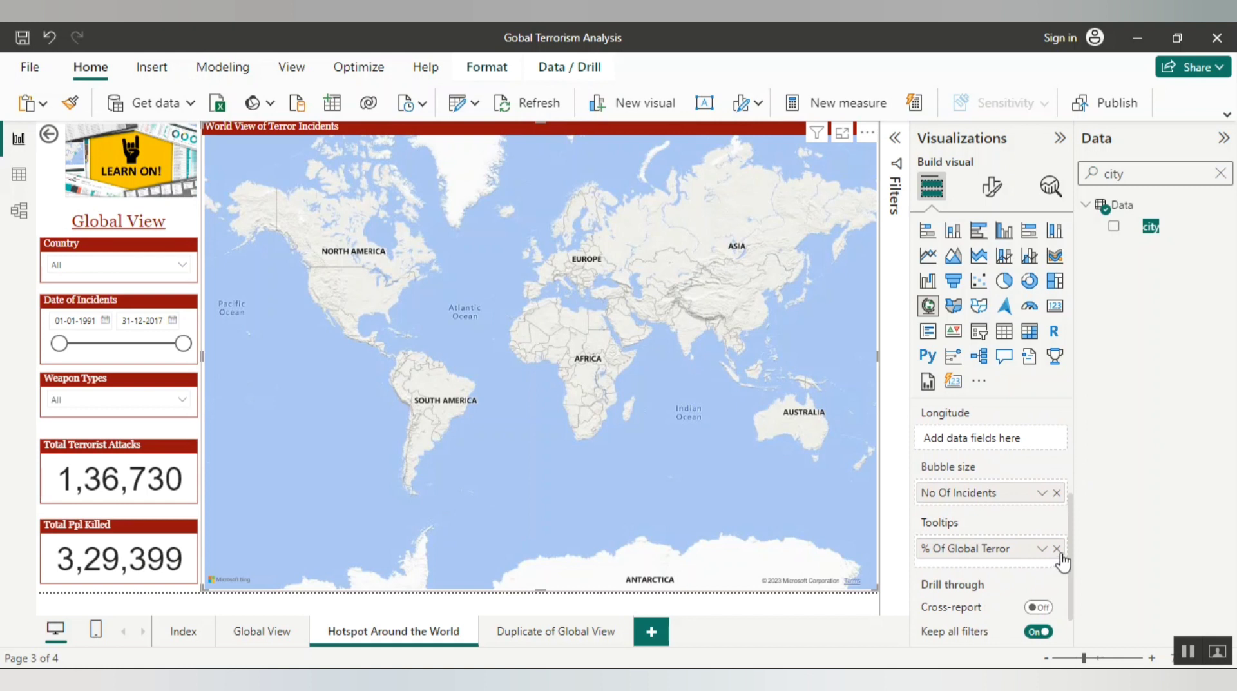
left_click(1057, 549)
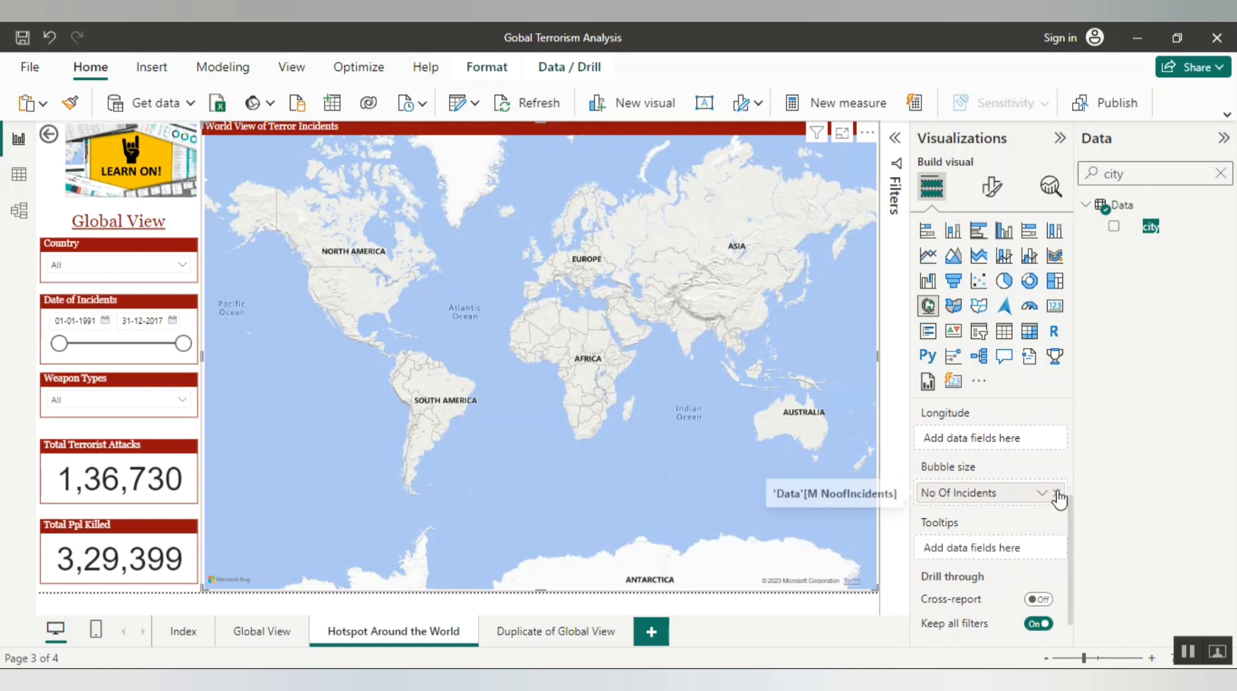
left_click(1057, 494)
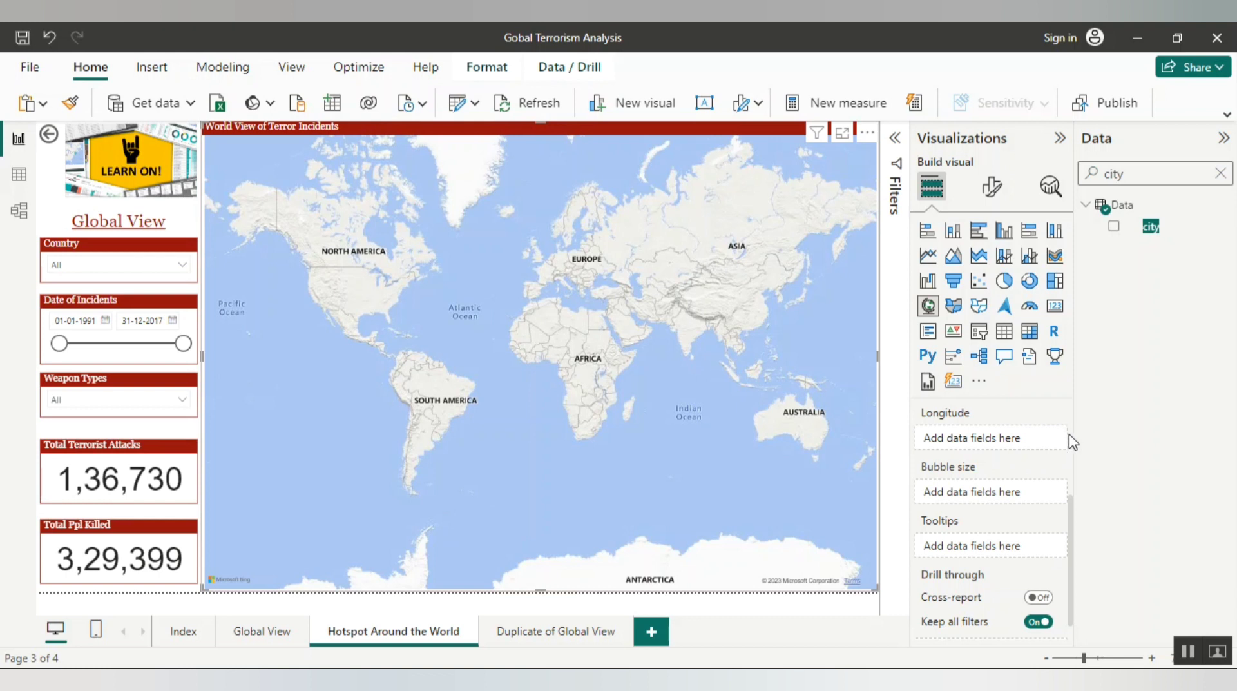
- Replace Country with the city field as the map's location
scroll(1070, 437, "up", 3)
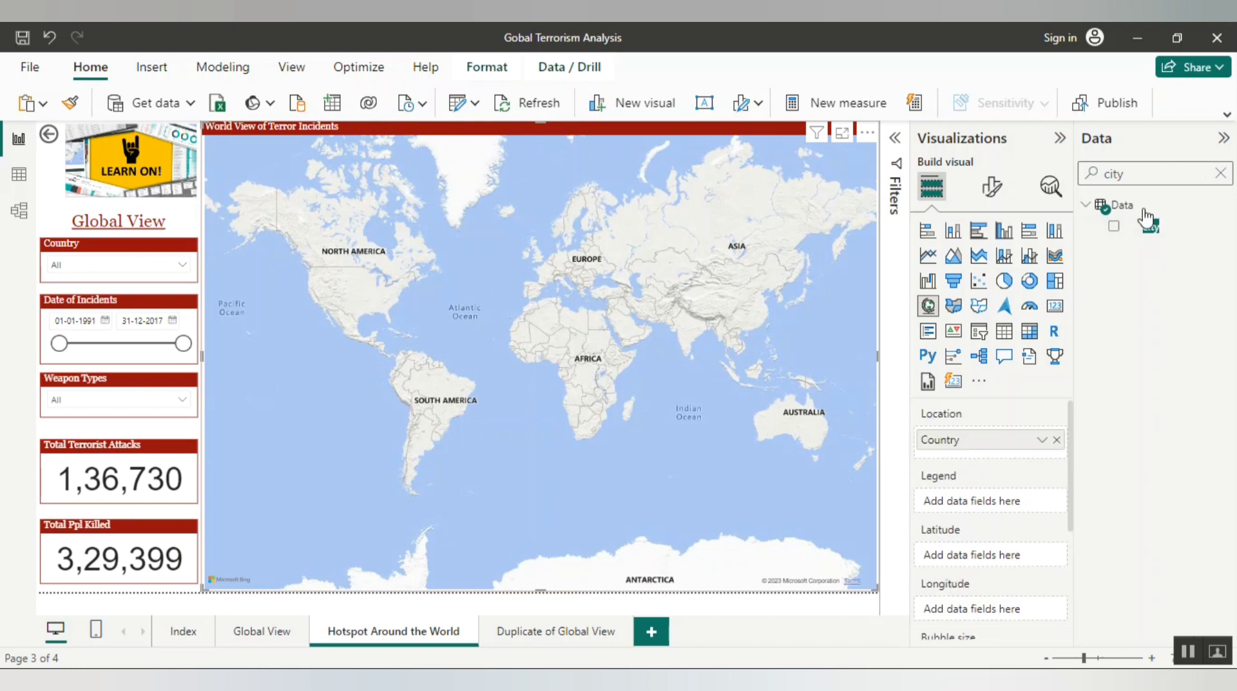
left_click(1113, 227)
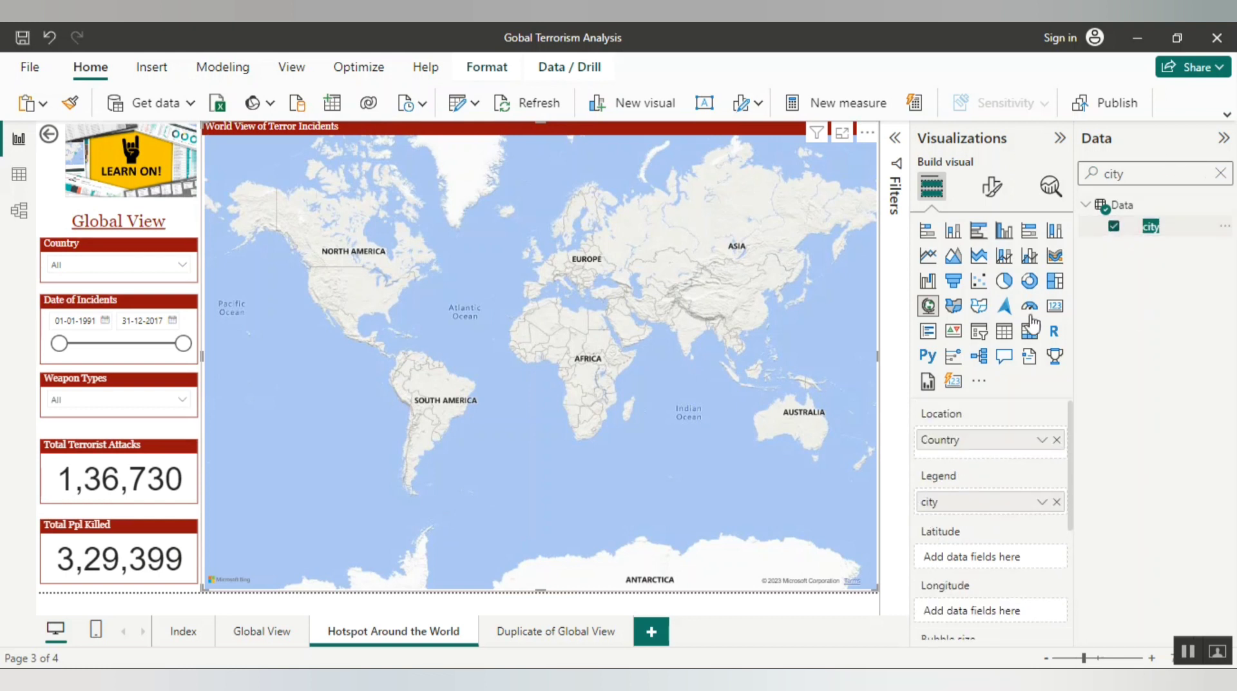
left_click_drag(1001, 508, 998, 449)
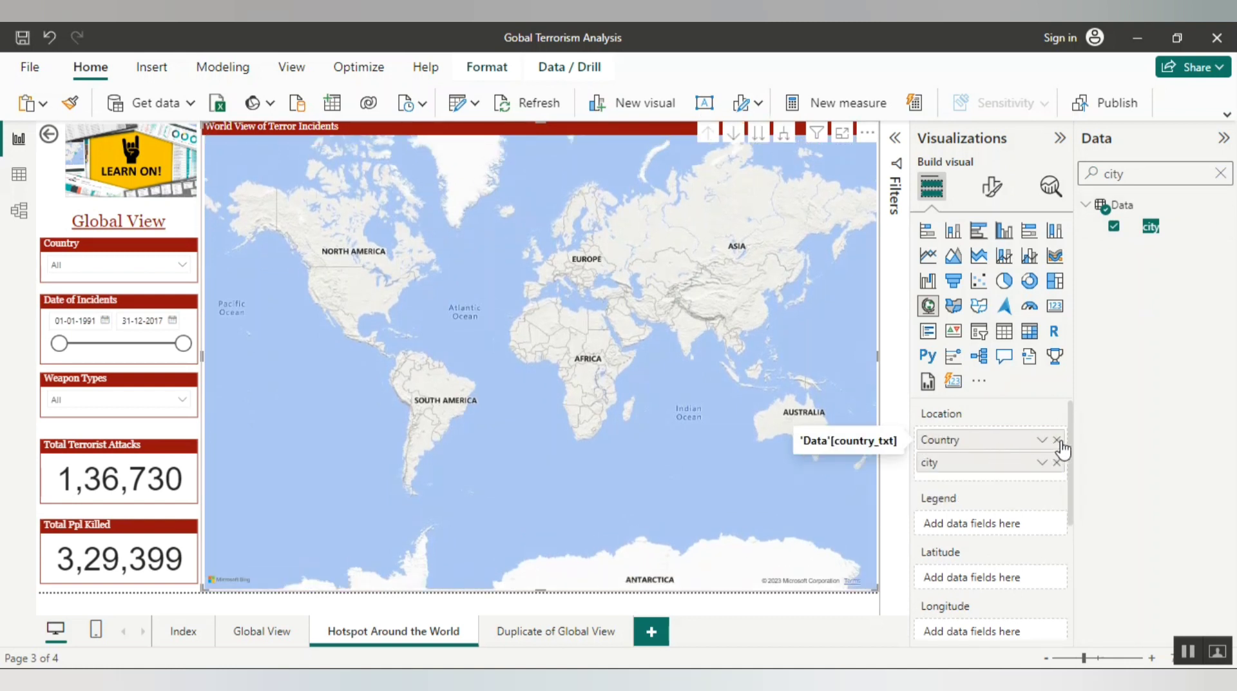
left_click(1058, 441)
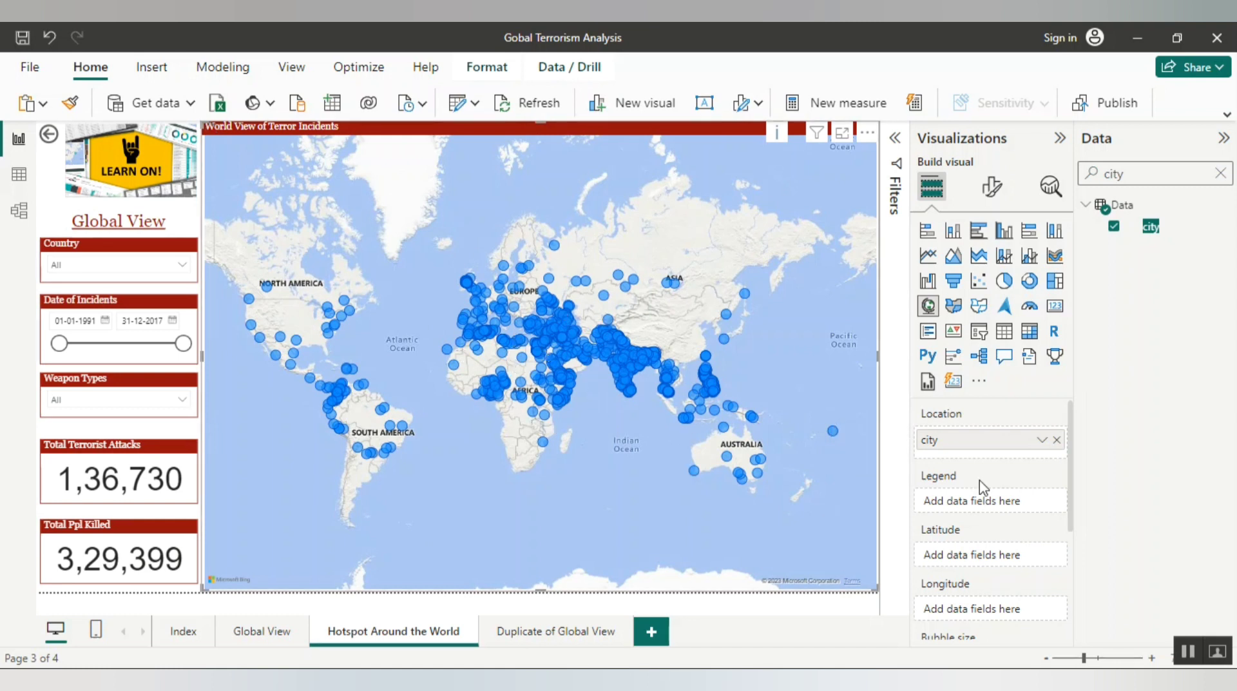
- Find the M NoofIncidents measure in the data fields and add it as the map's bubble size
double_click(1139, 180)
type("no of")
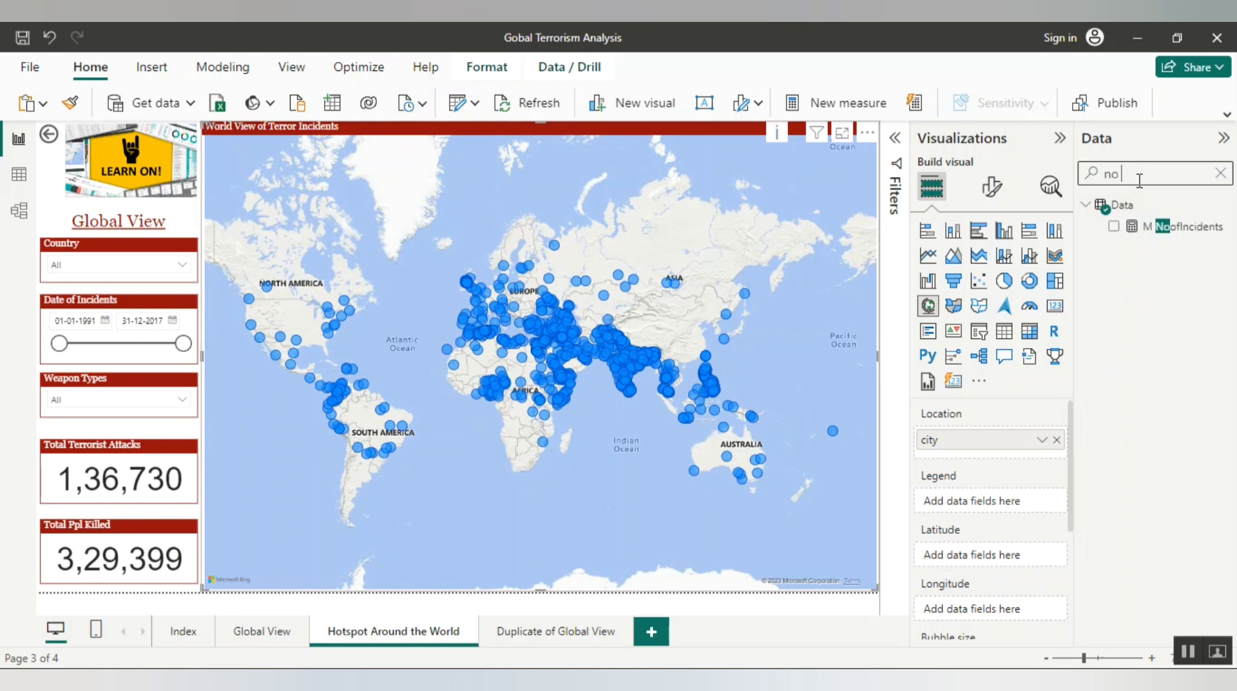
key("BackSpace")
key("BackSpace")
key("BackSpace")
key("BackSpace")
key("BackSpace")
type("inc")
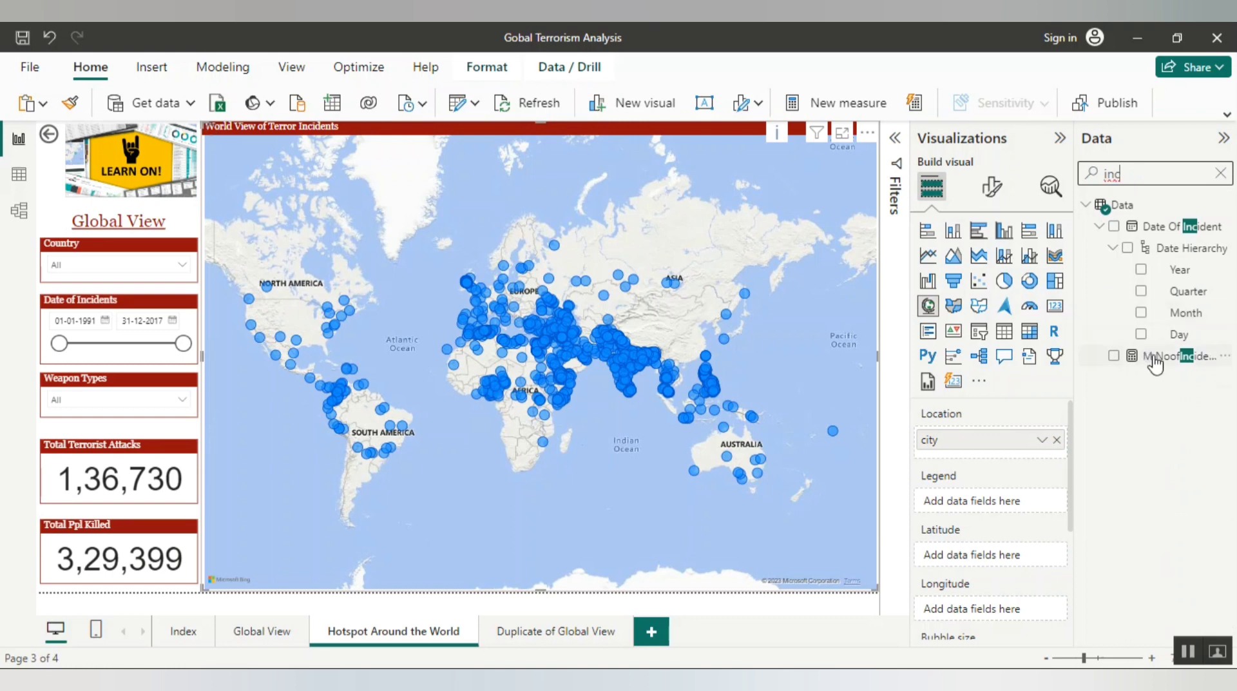
left_click_drag(1154, 357, 1072, 545)
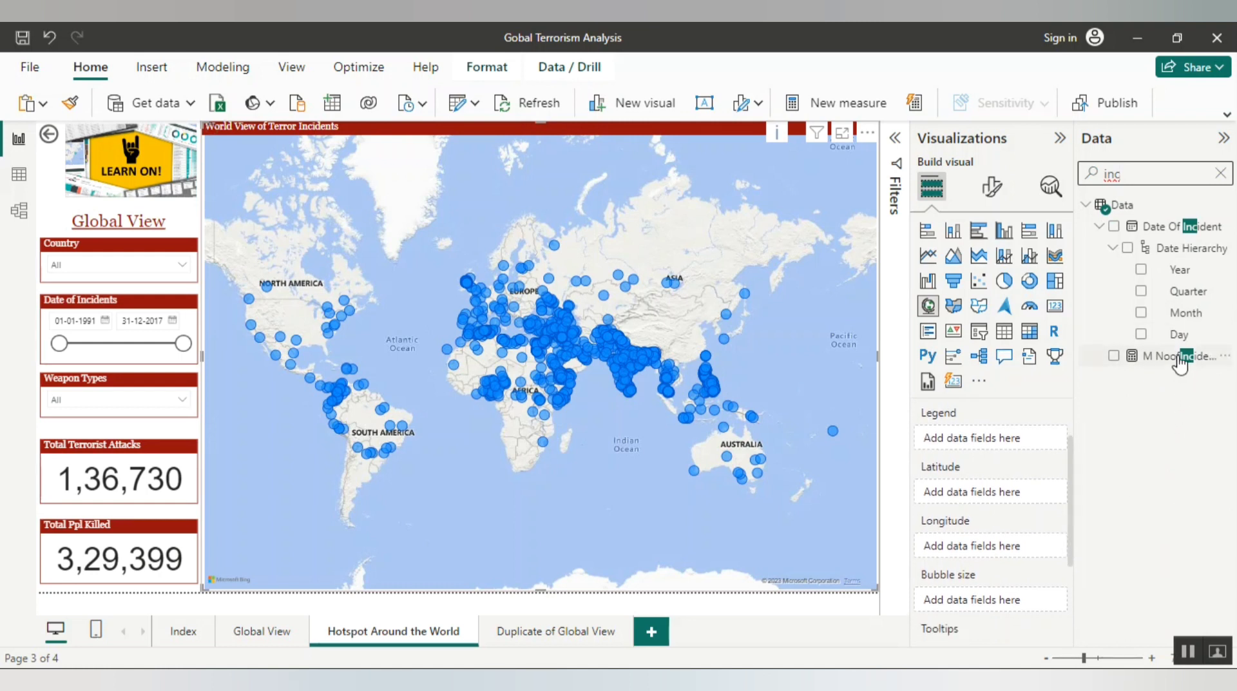
left_click_drag(1180, 358, 1011, 600)
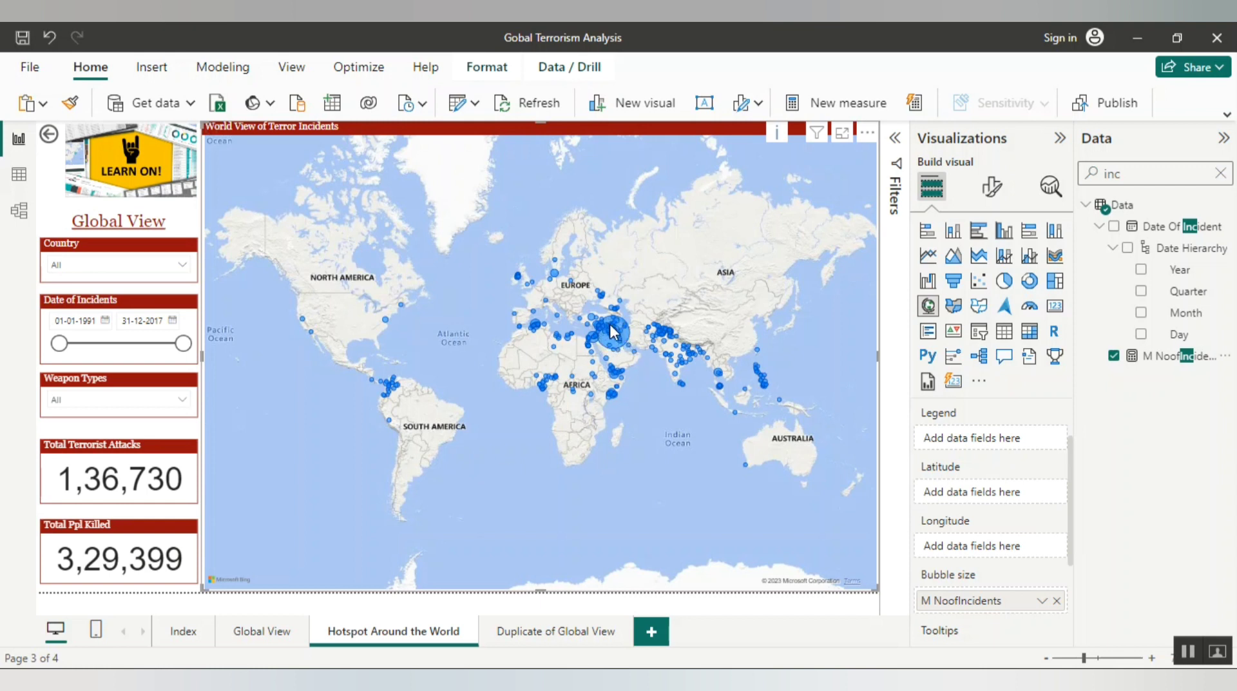
- Try the Aerial style on the map background and return it to Road
left_click(992, 191)
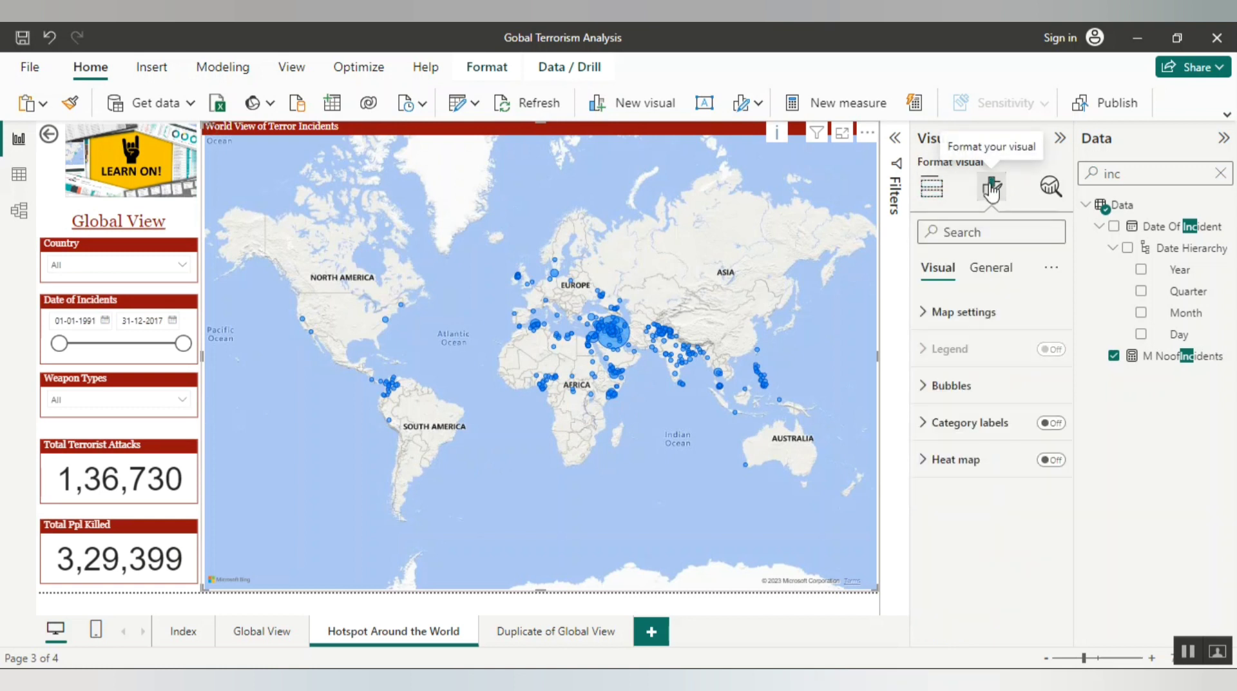
left_click(970, 314)
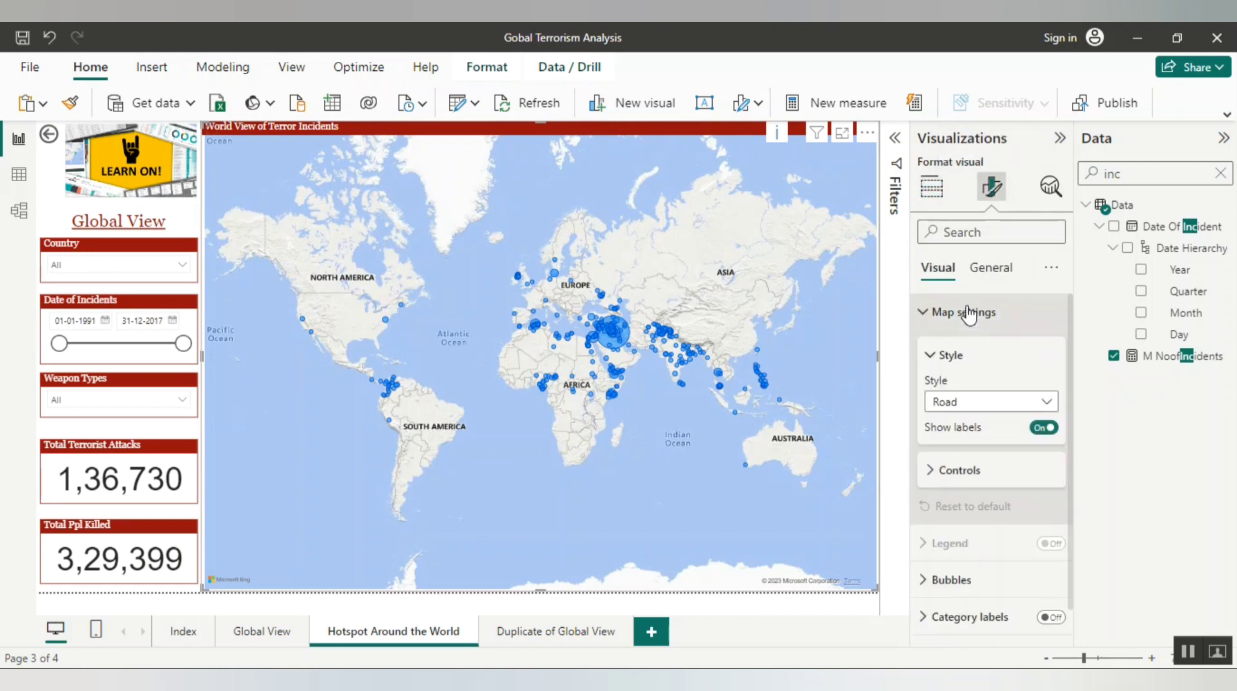
left_click(974, 405)
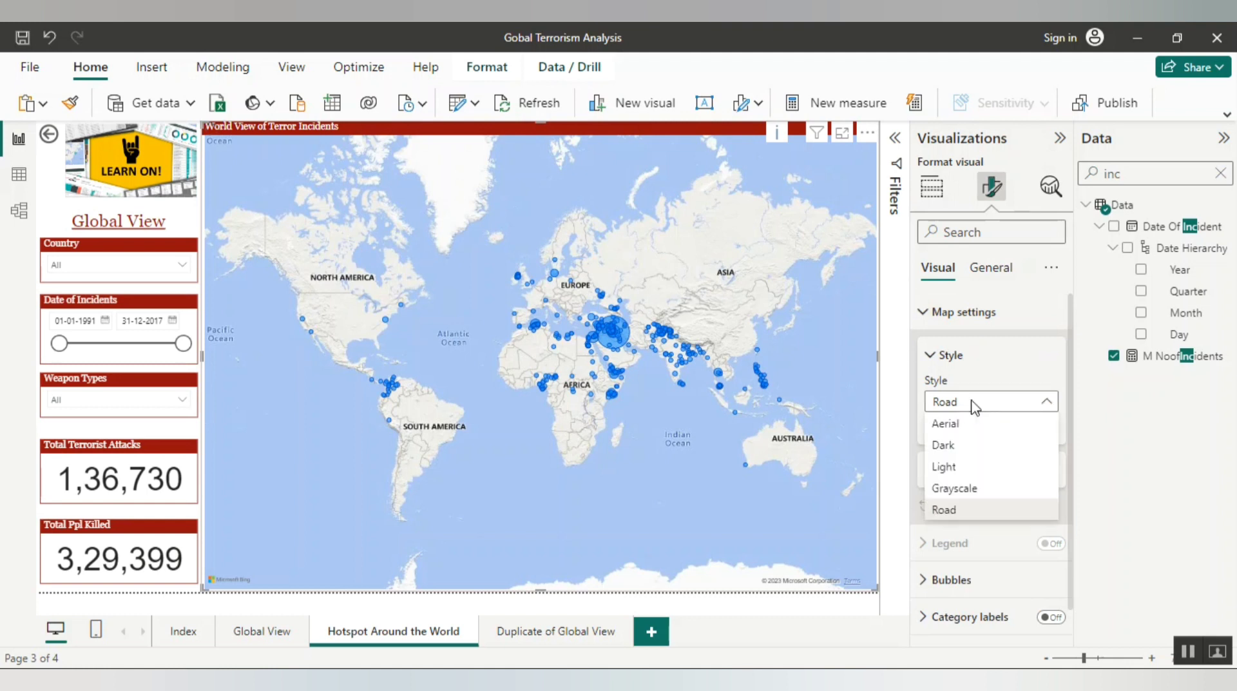
left_click(965, 424)
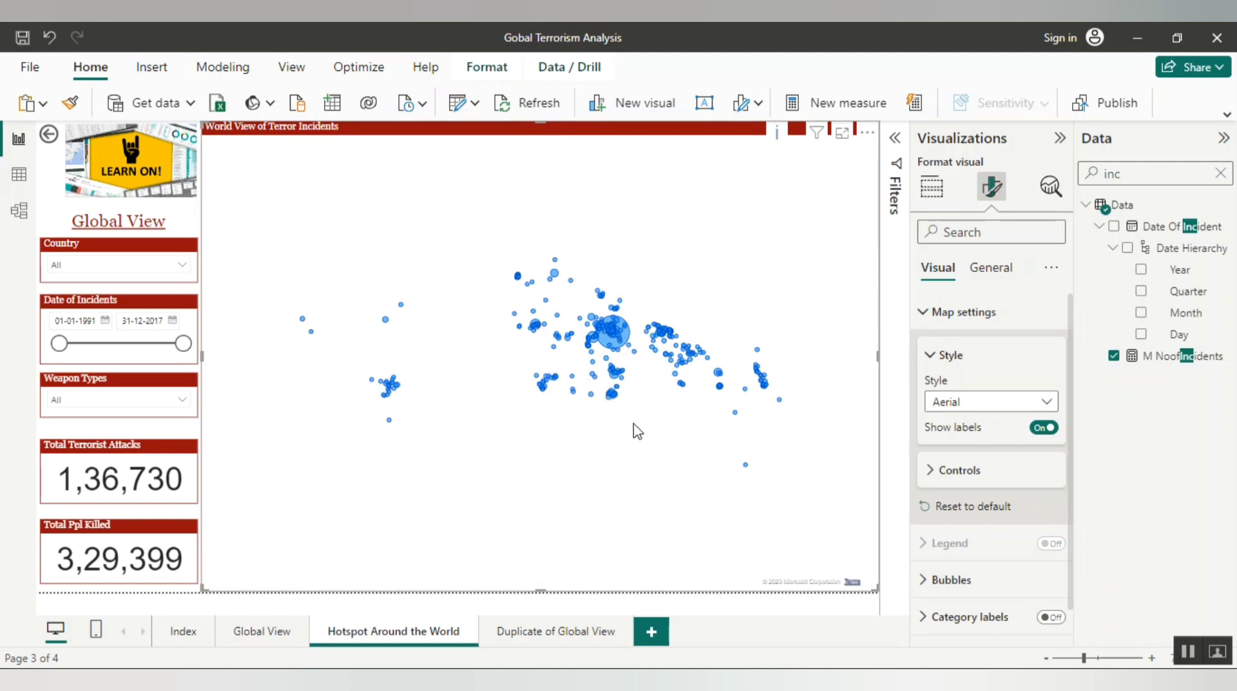
left_click(959, 404)
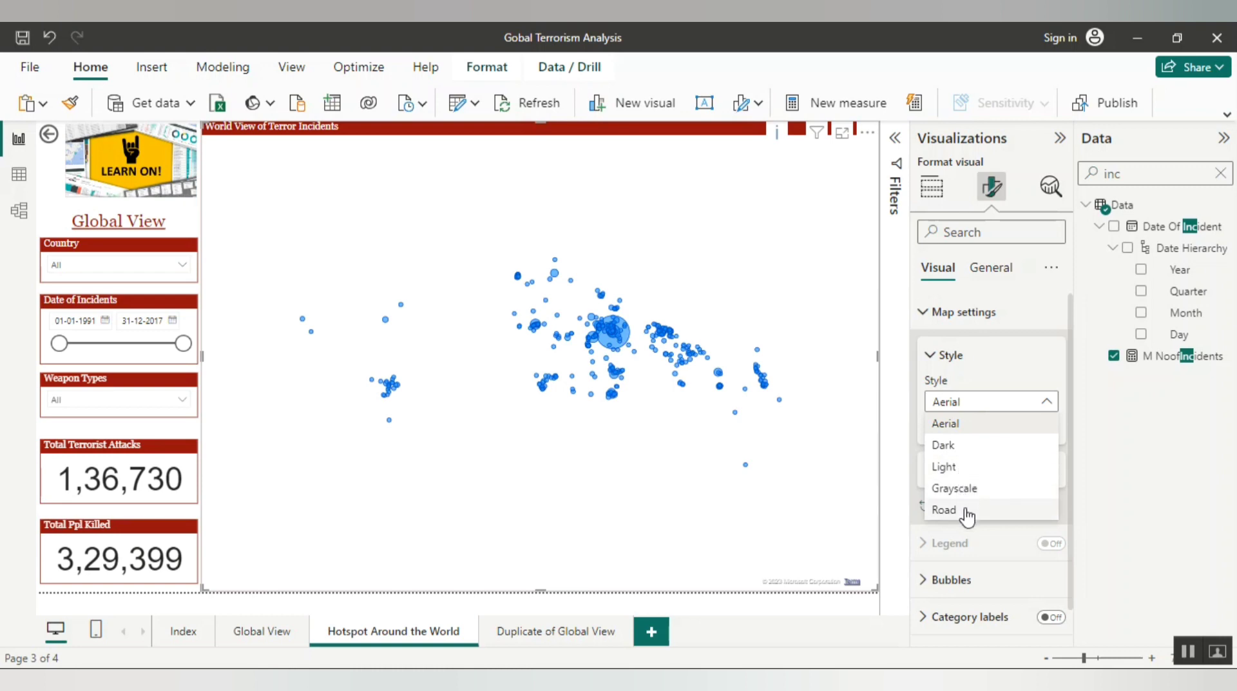
left_click(967, 513)
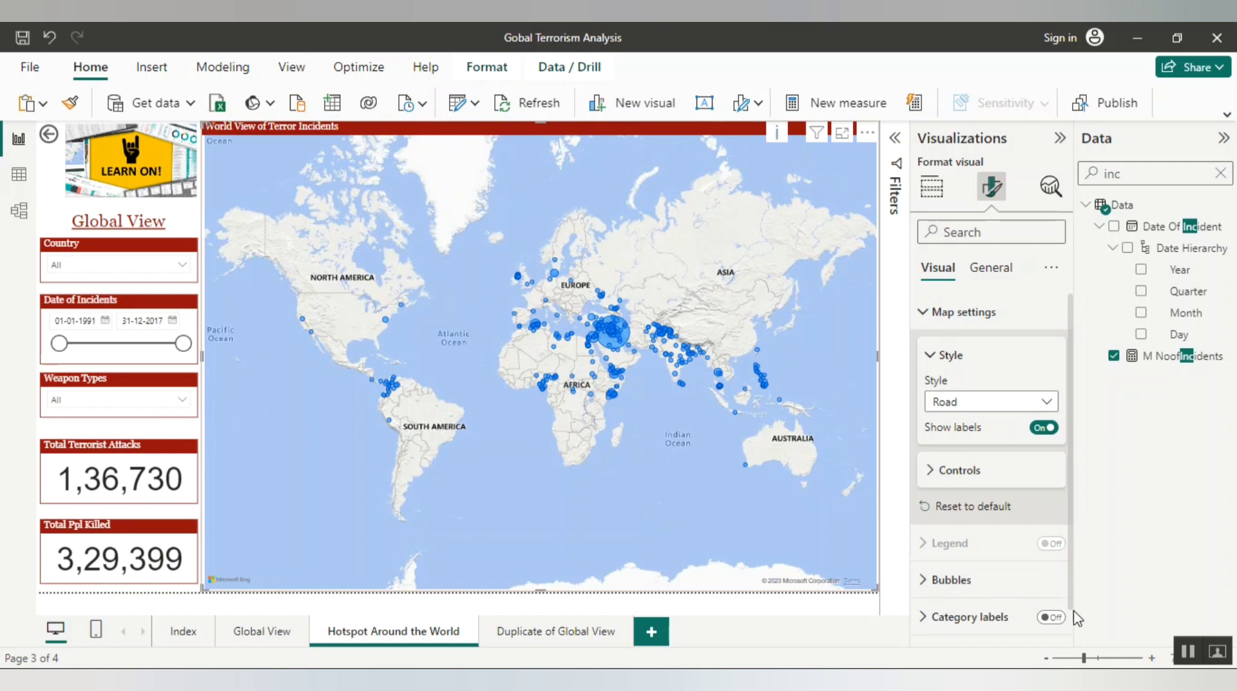
- Set the size of the map's bubbles to -8
scroll(1073, 629, "down", 1)
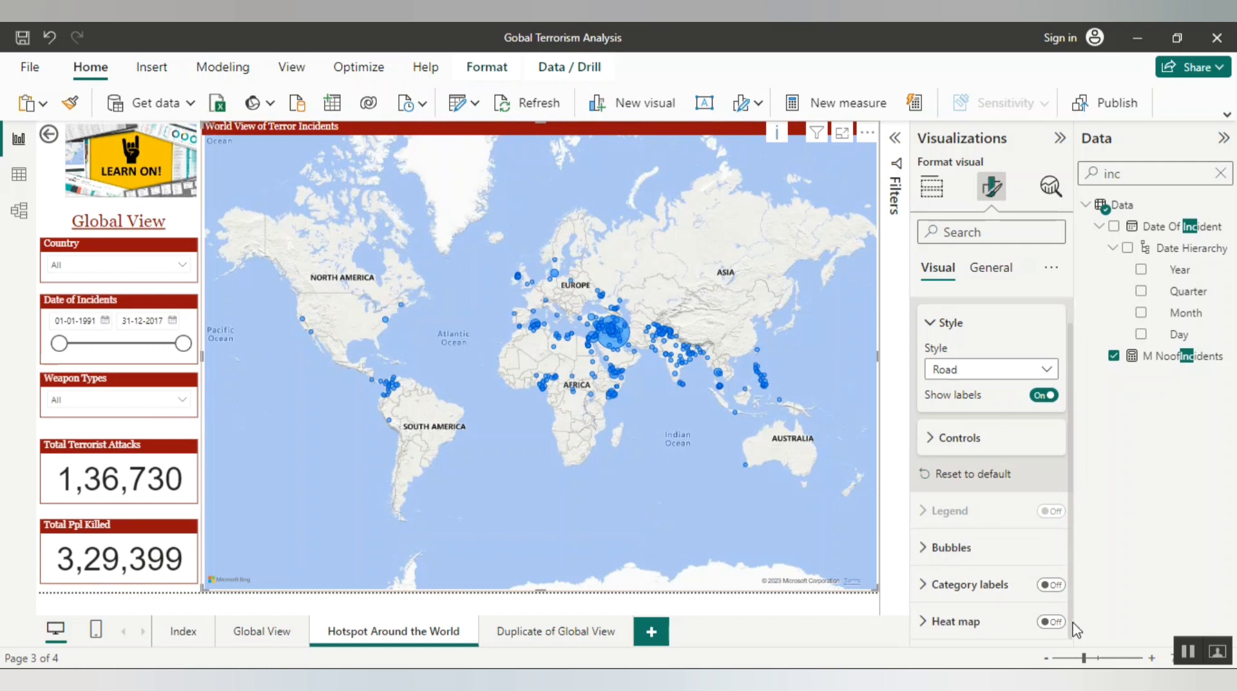
left_click(973, 556)
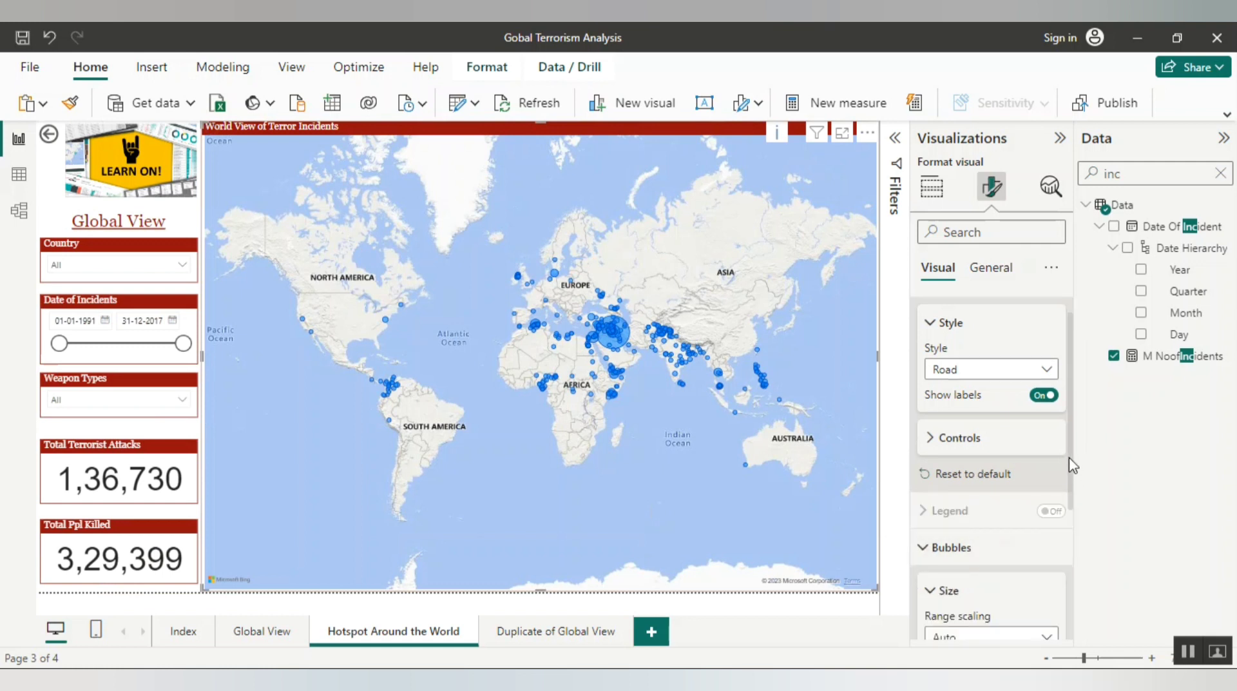
left_click_drag(1071, 462, 1071, 575)
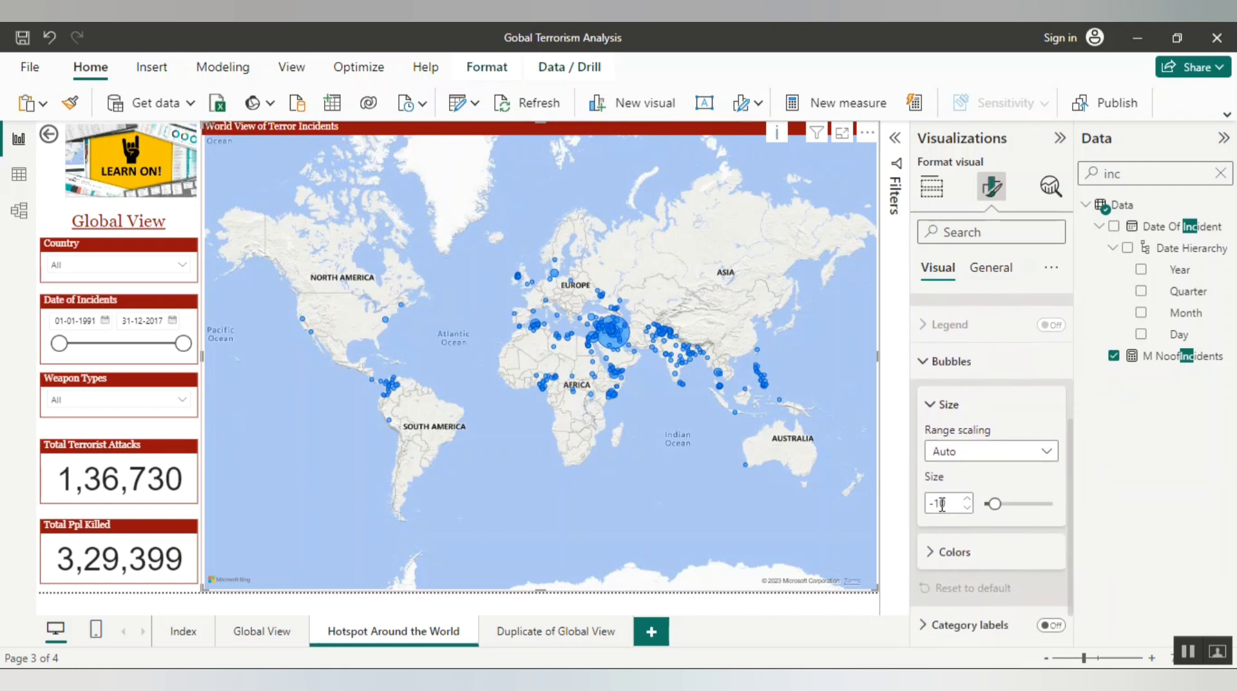
double_click(942, 504)
left_click(969, 500)
left_click(969, 500)
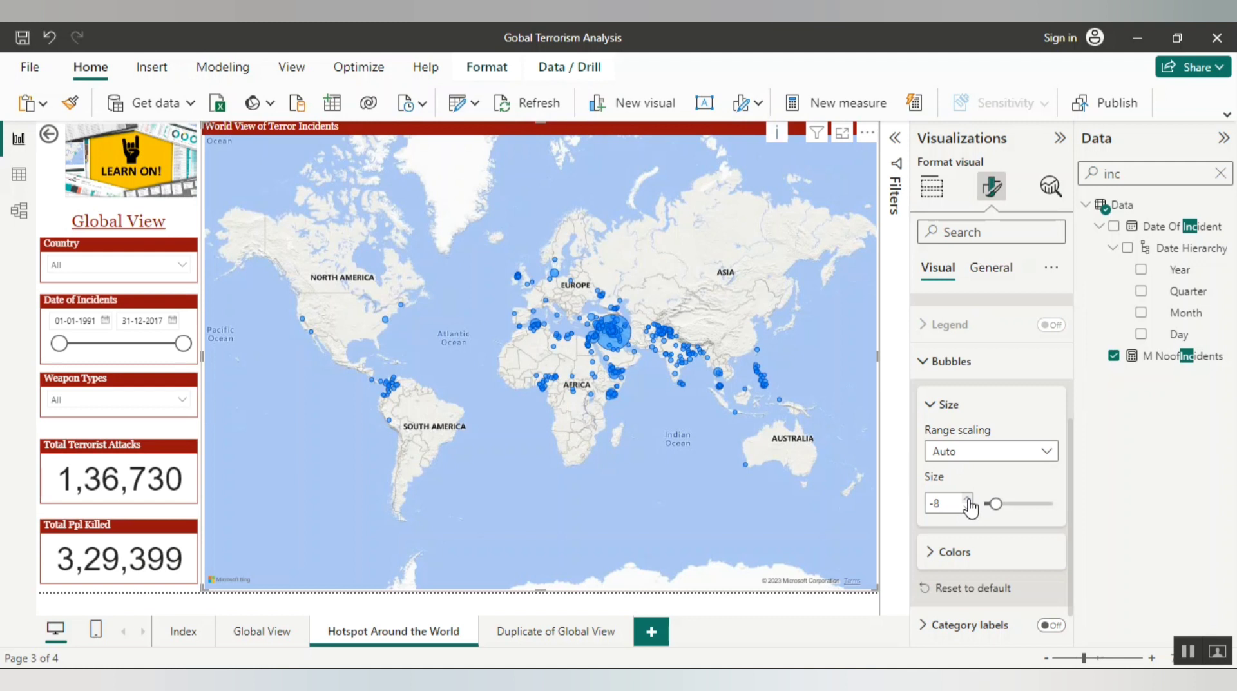
- Set the default colour of the map's bubbles to the theme red #D64550
left_click(975, 555)
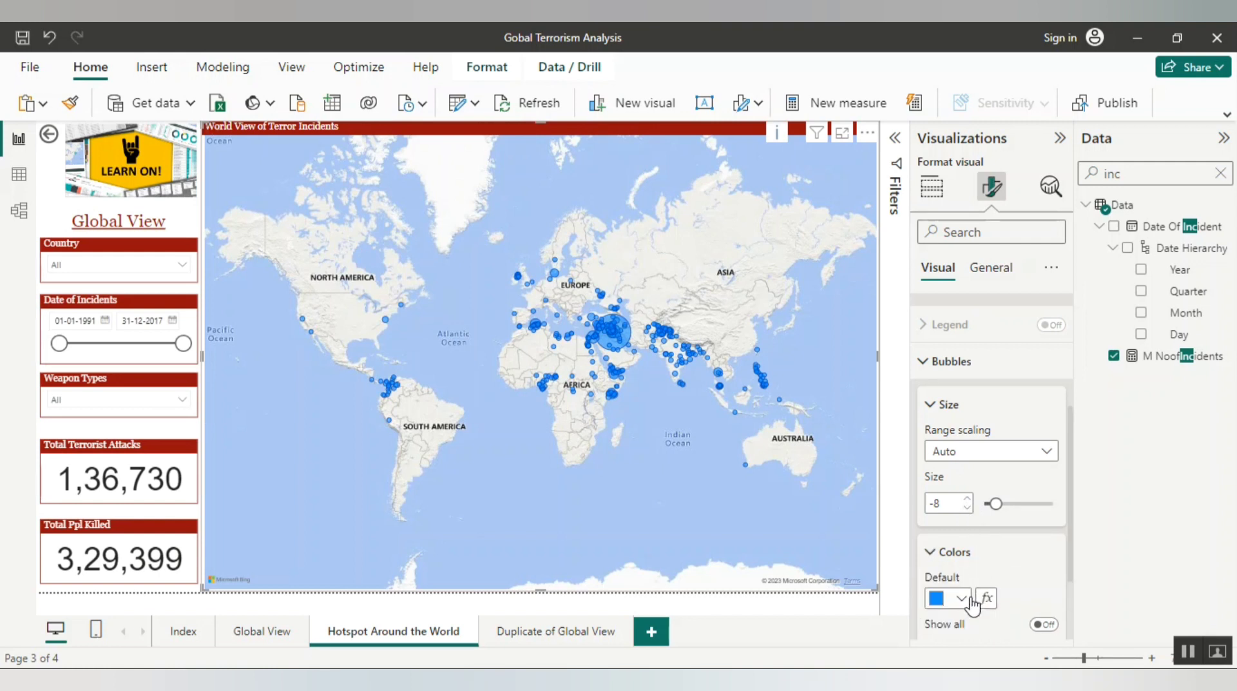
left_click(961, 598)
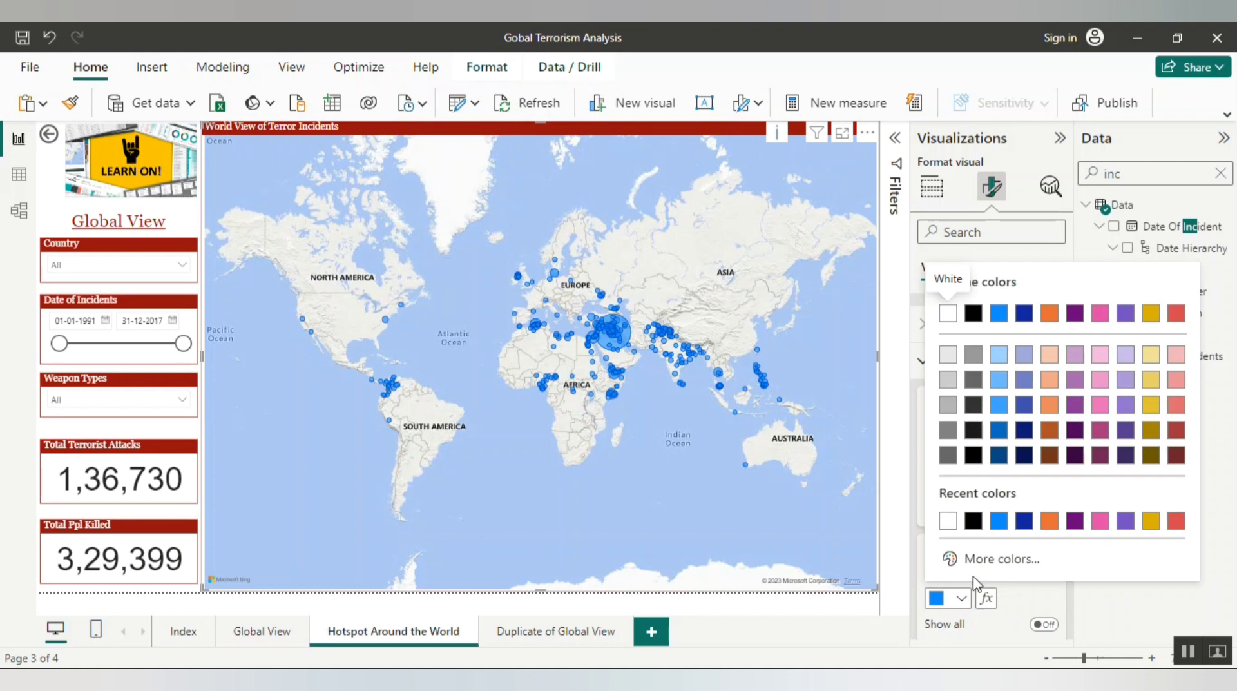
left_click(1176, 521)
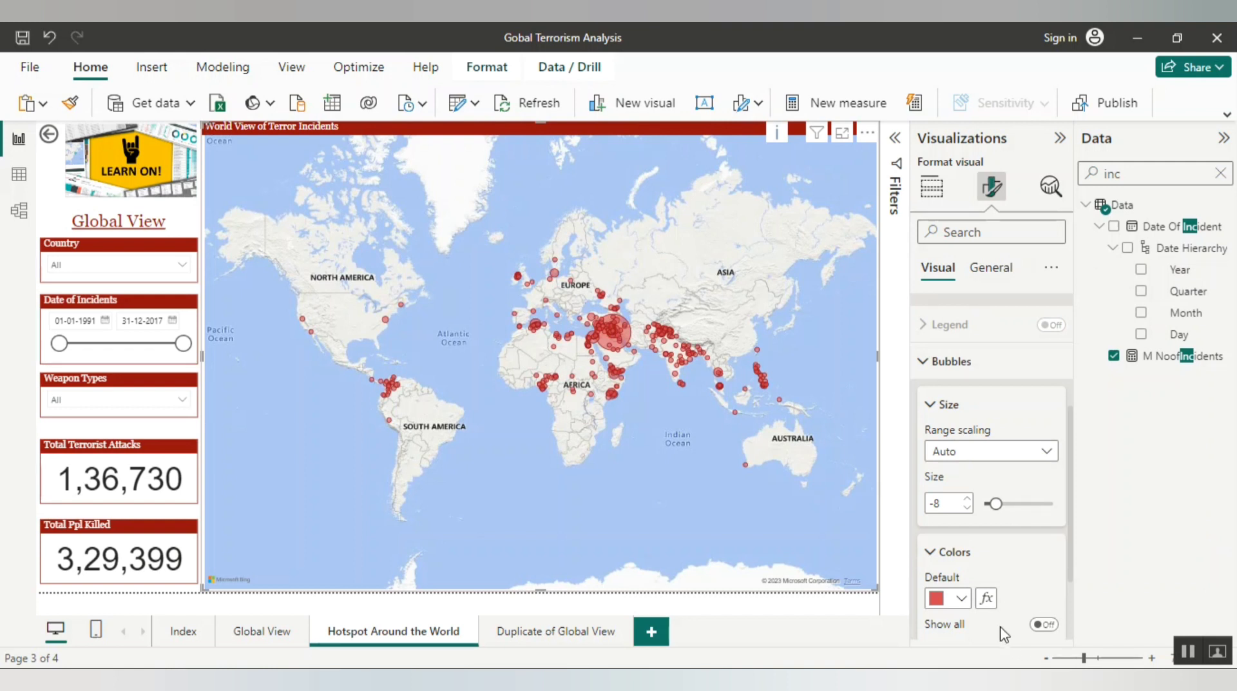
- Try the darker custom reds #B50916 and #9E040F on the bubbles and return to #D64550
left_click(964, 600)
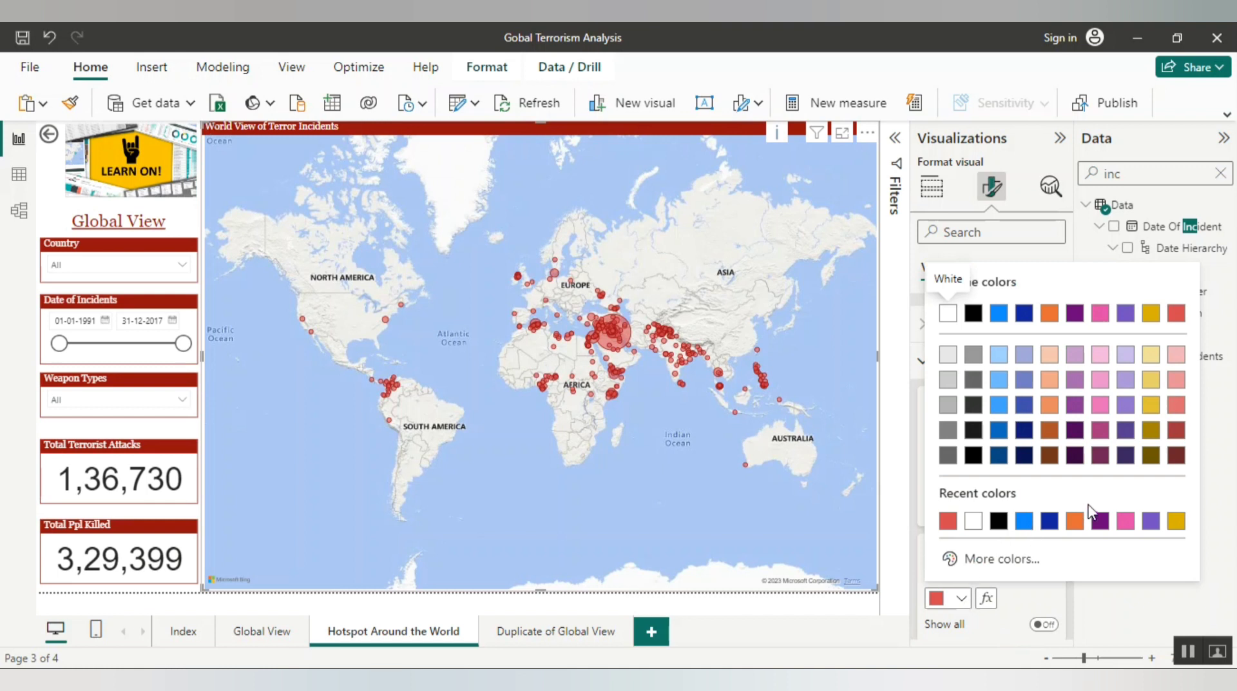
left_click(994, 561)
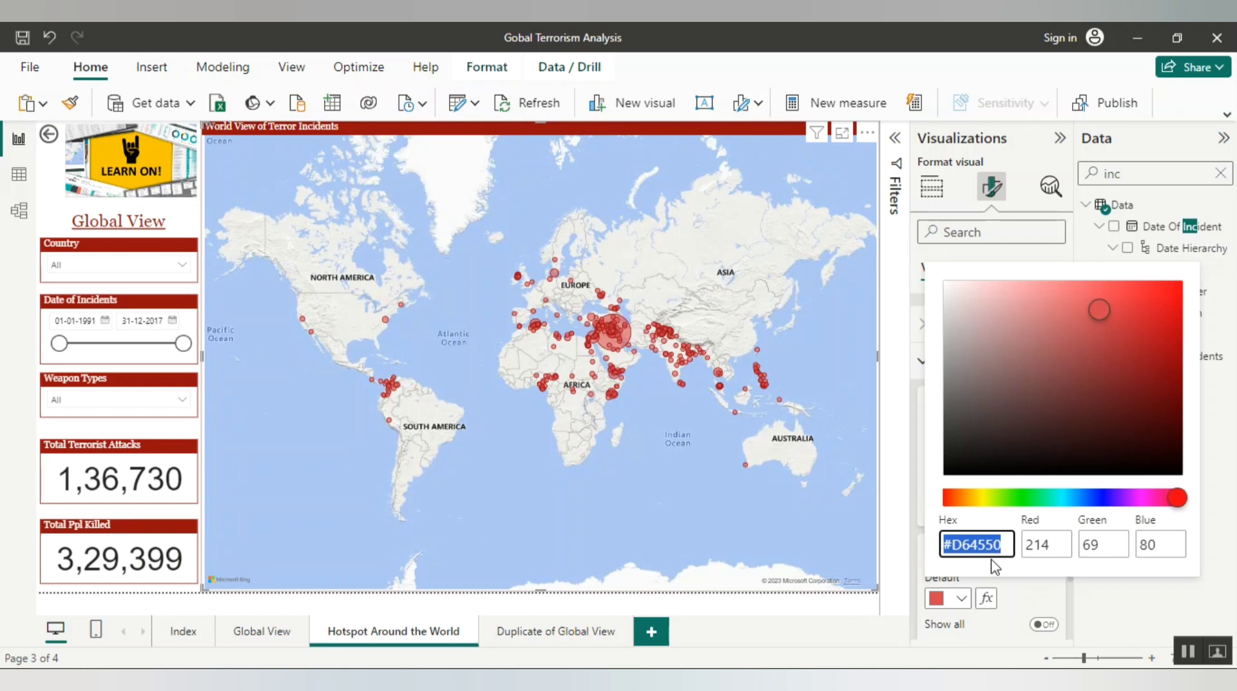
left_click(1167, 336)
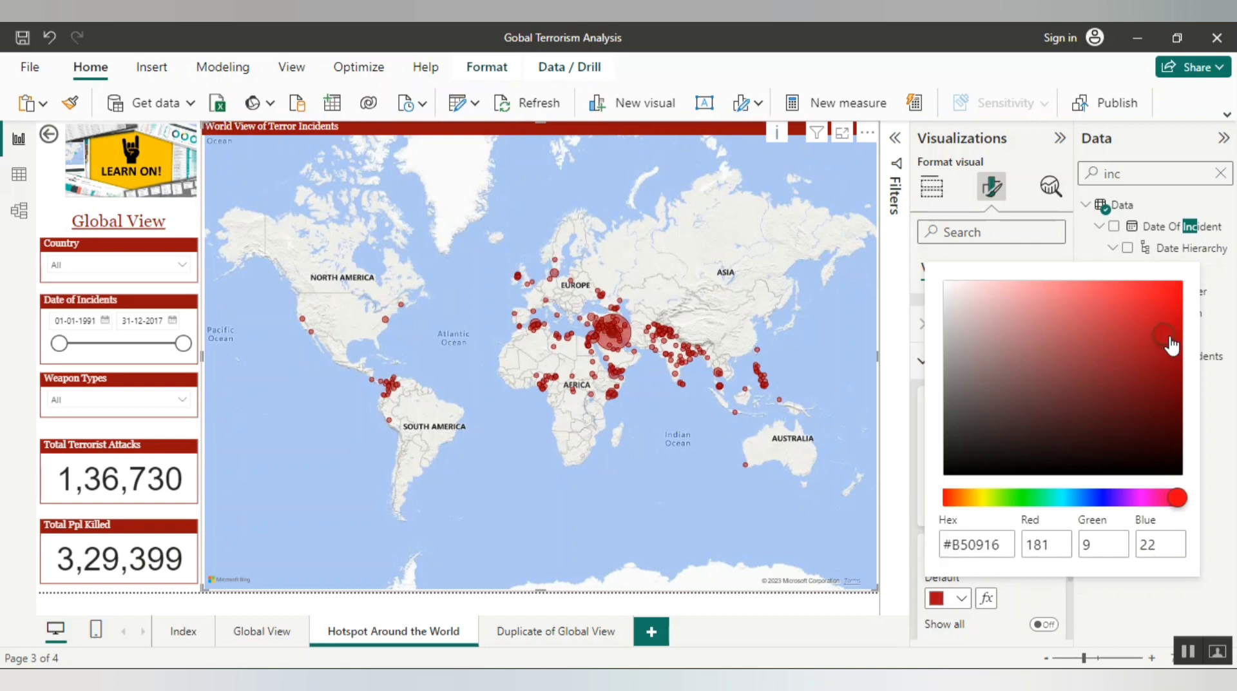
left_click(1170, 354)
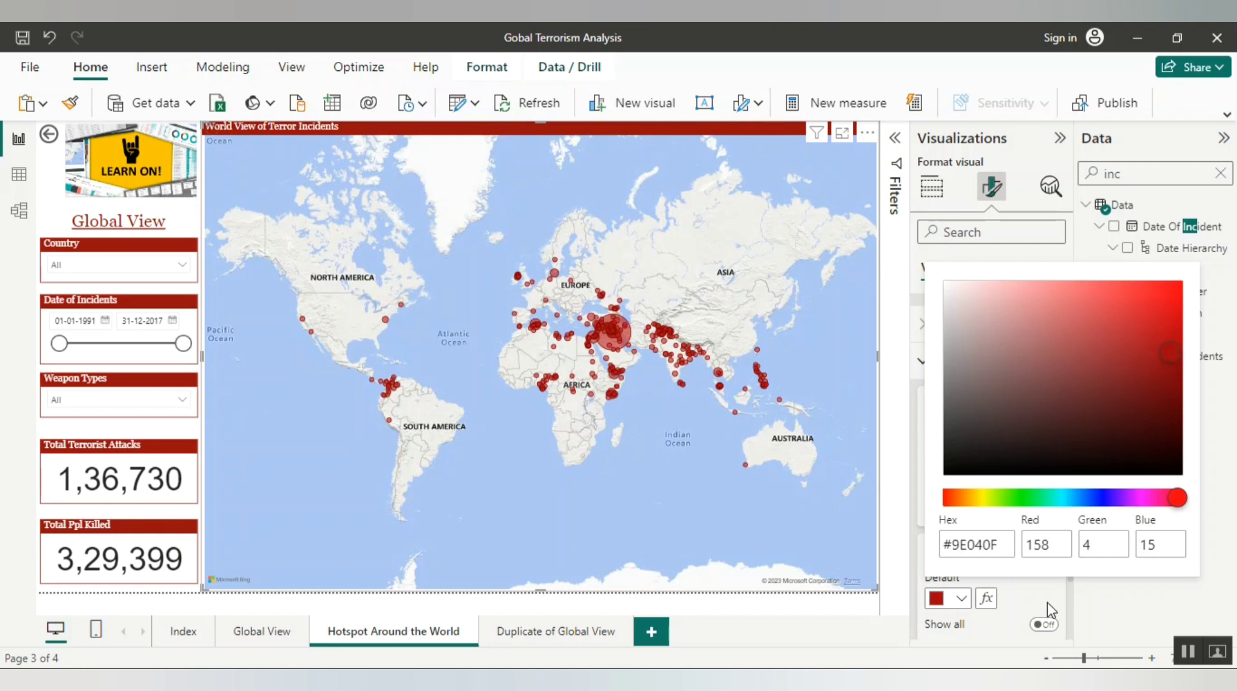
left_click(1028, 601)
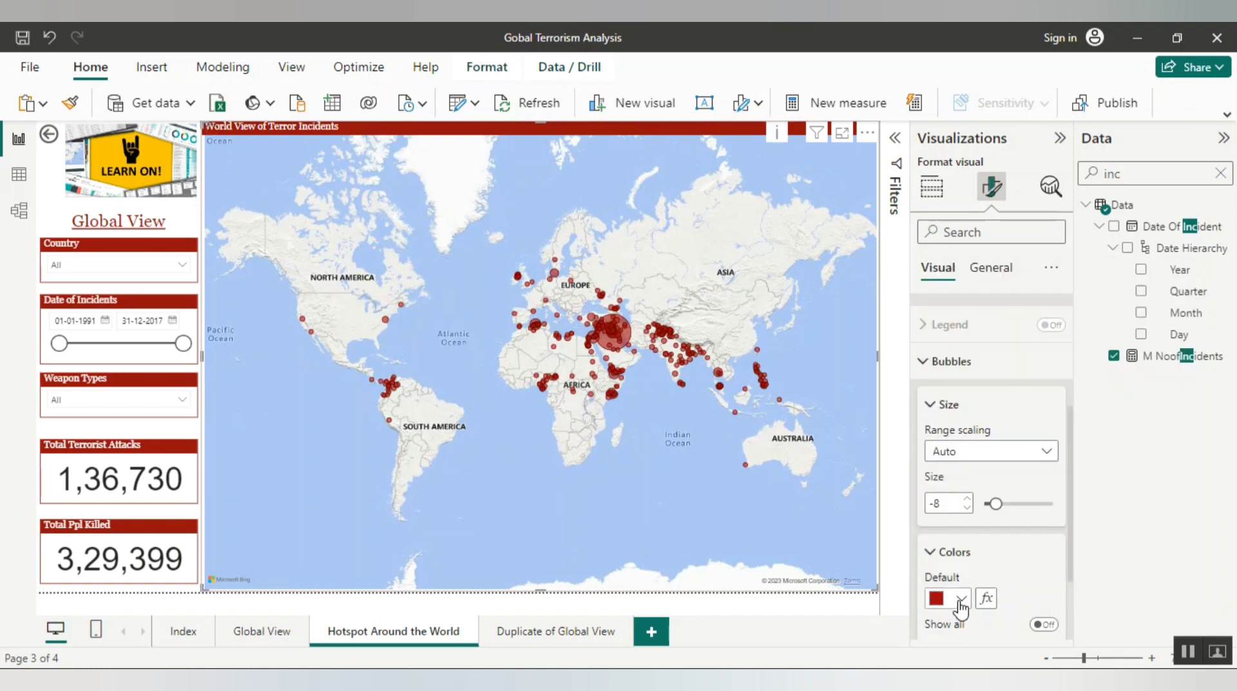
left_click(962, 601)
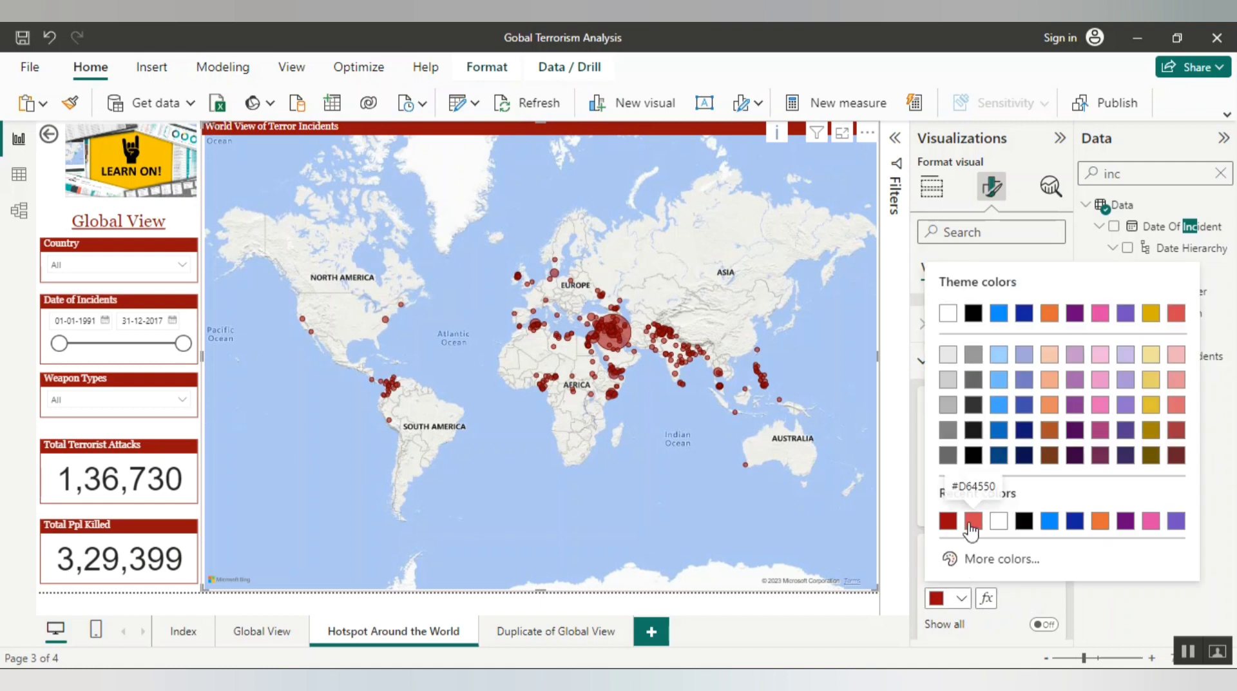
left_click(973, 521)
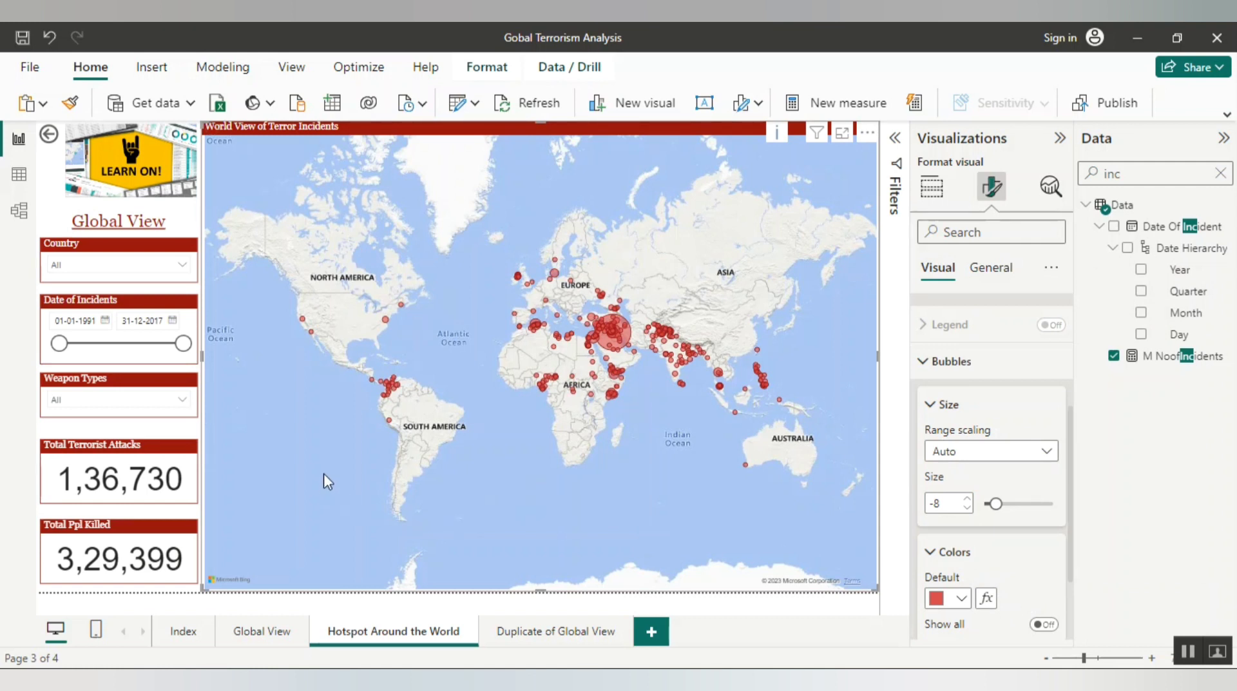
- Find the nkill field and add it to the map's tooltips
left_click(930, 188)
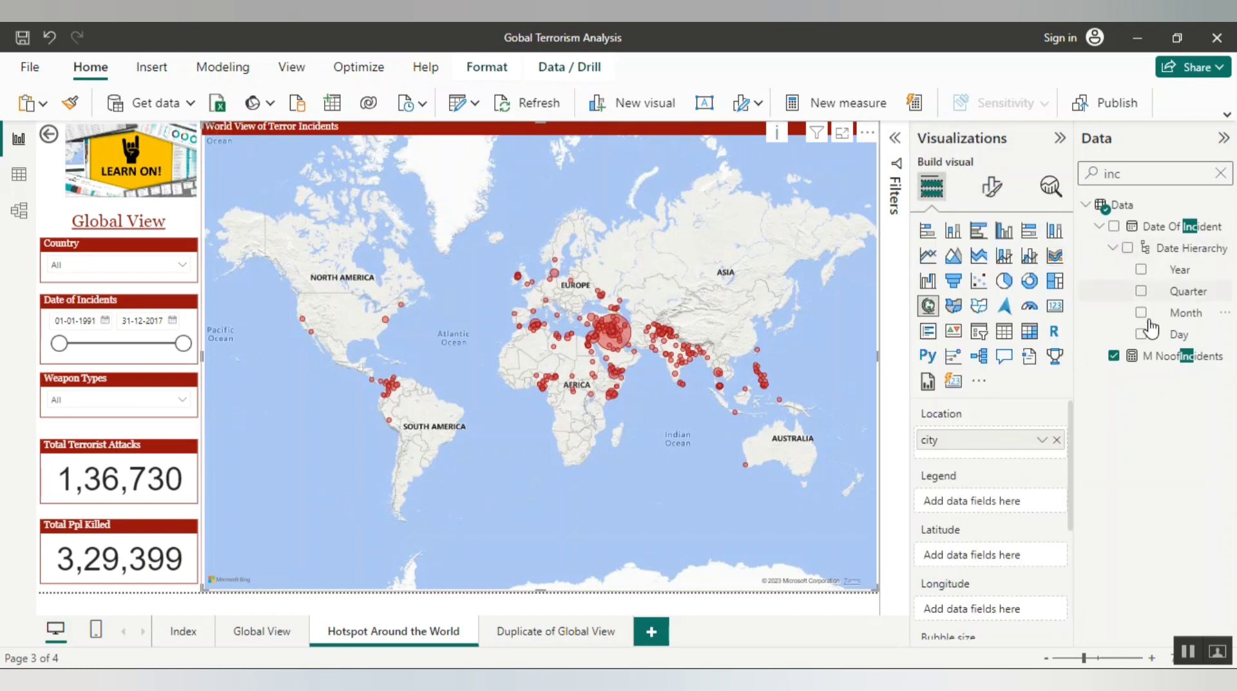
left_click(1125, 174)
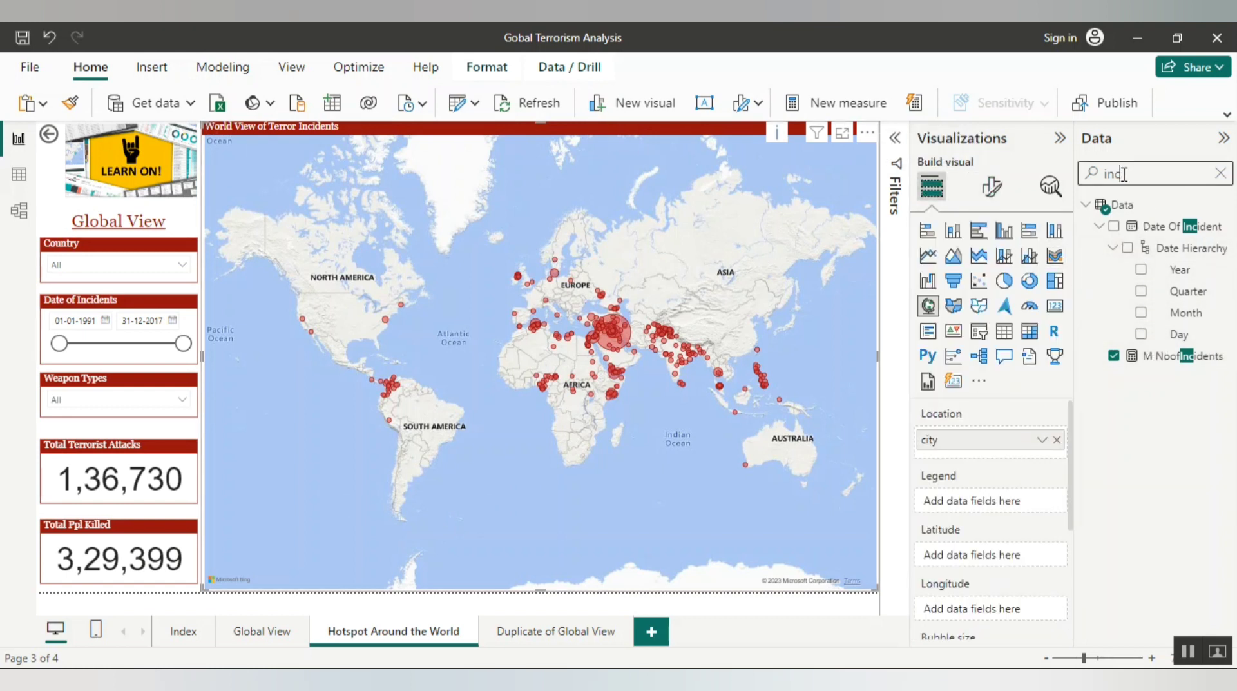
double_click(1125, 174)
type("nkil")
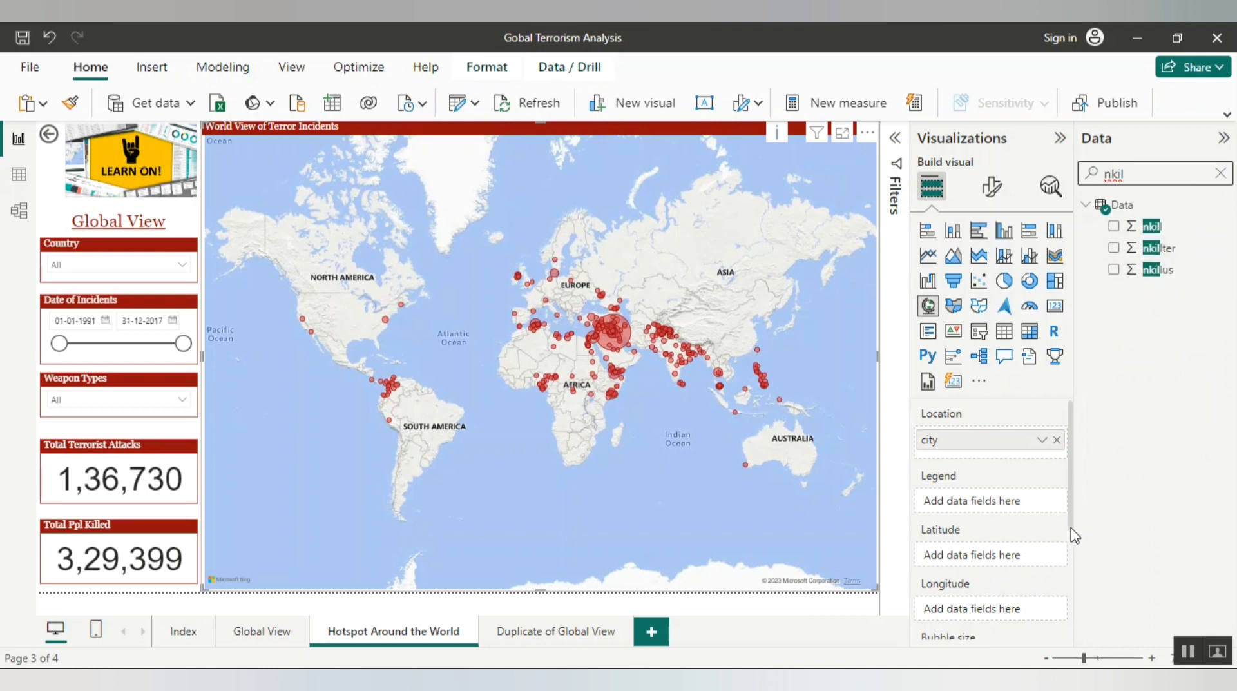
left_click_drag(1071, 528, 1072, 620)
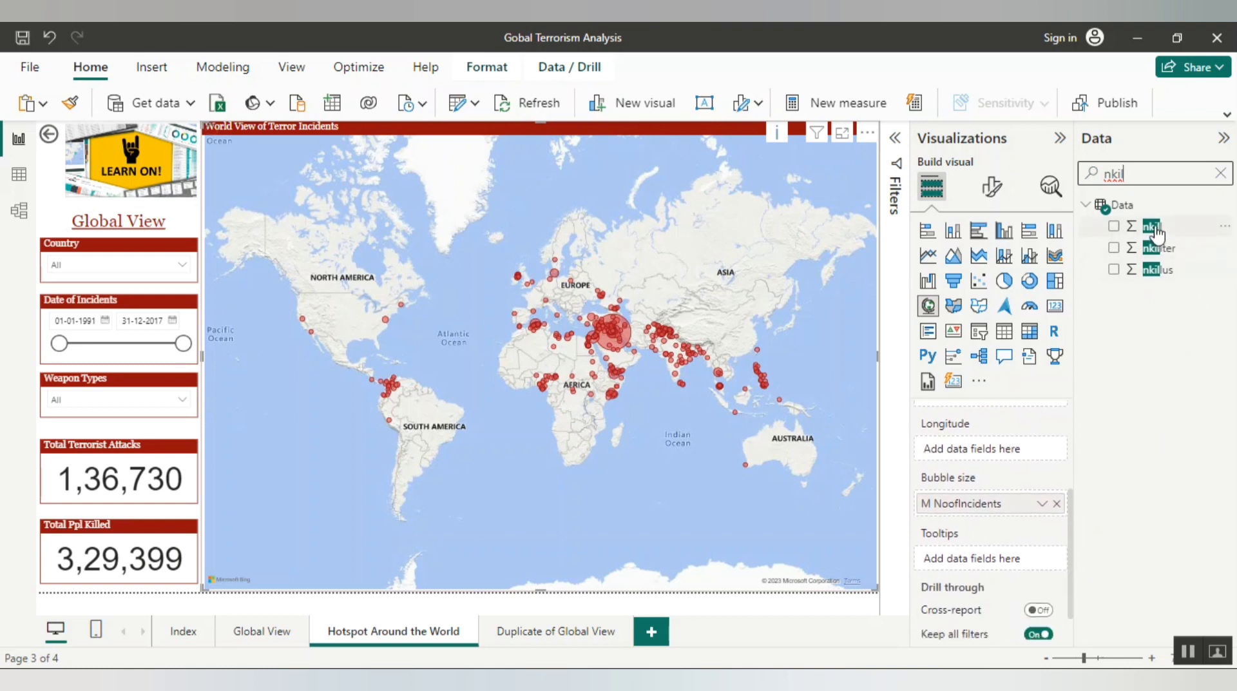
left_click_drag(1157, 233, 993, 562)
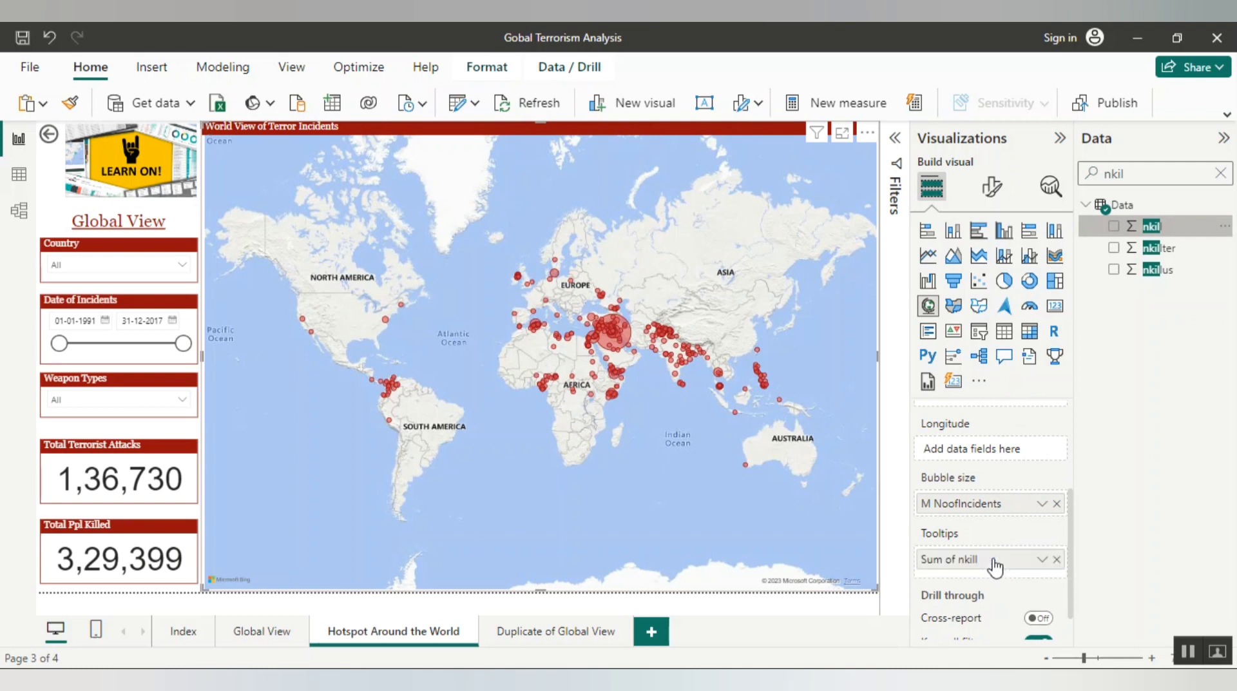
- Add the nwound field to the map's tooltips and check the tooltip of a bubble on the North American west coast
double_click(1159, 172)
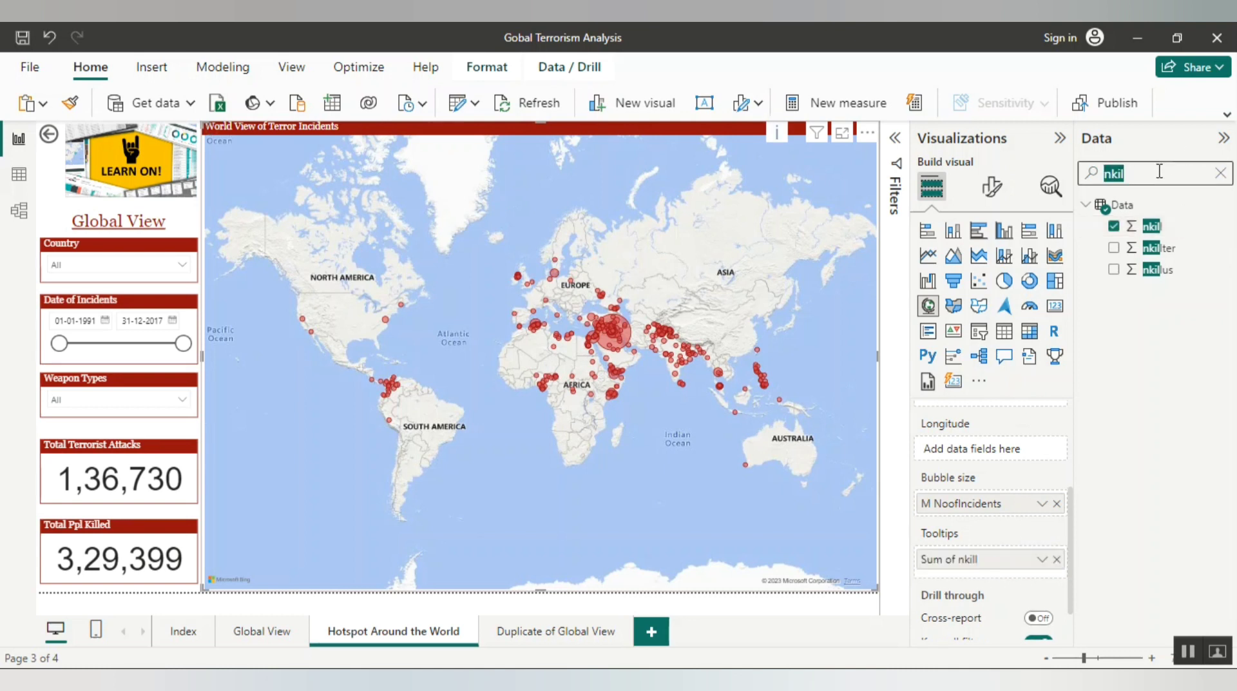
type("wou")
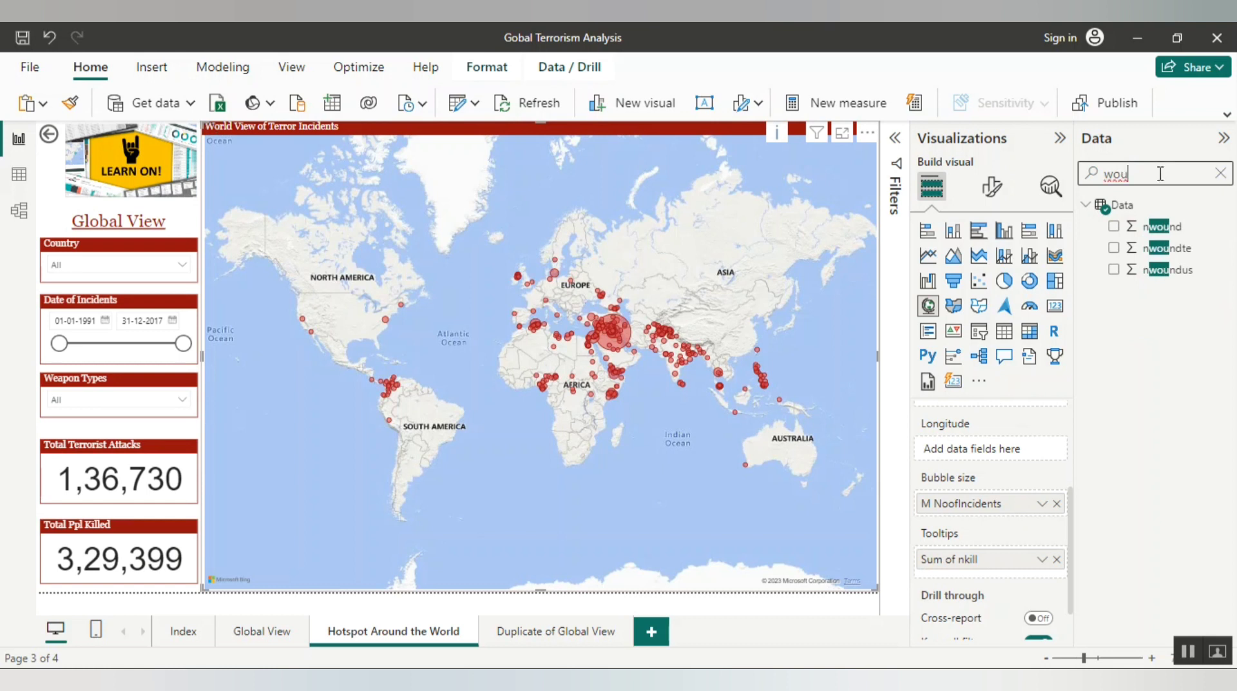
left_click_drag(1167, 233, 1000, 574)
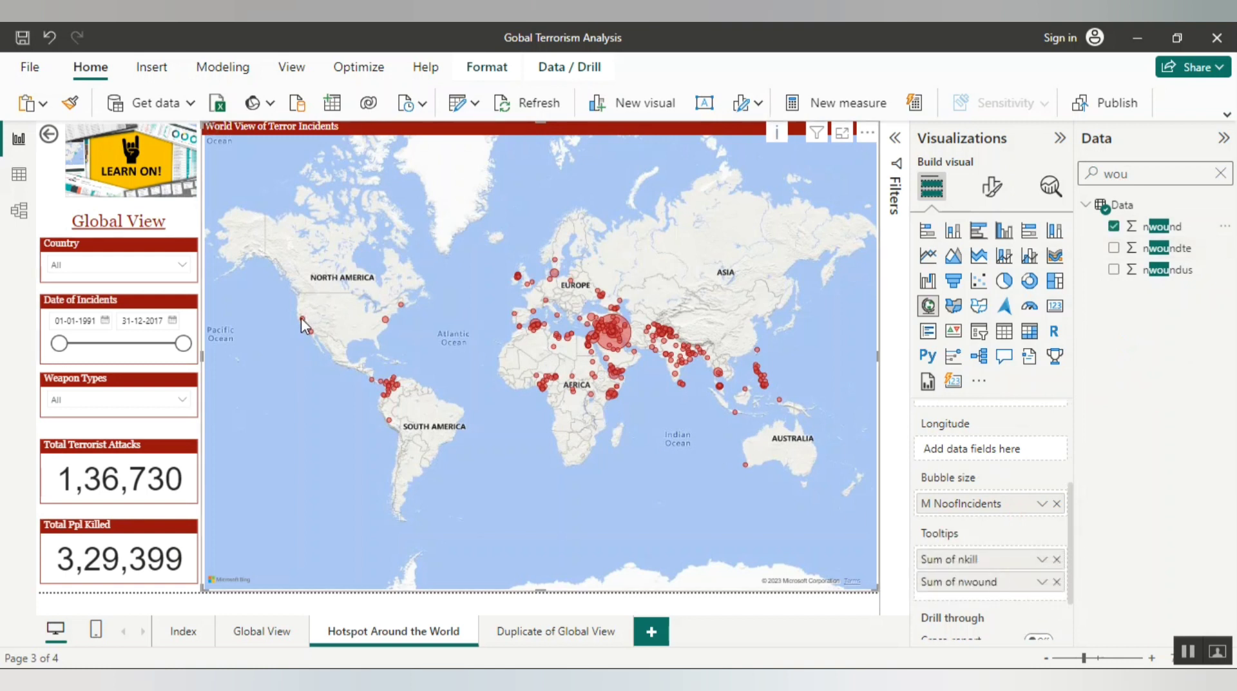
mouse_move(302, 318)
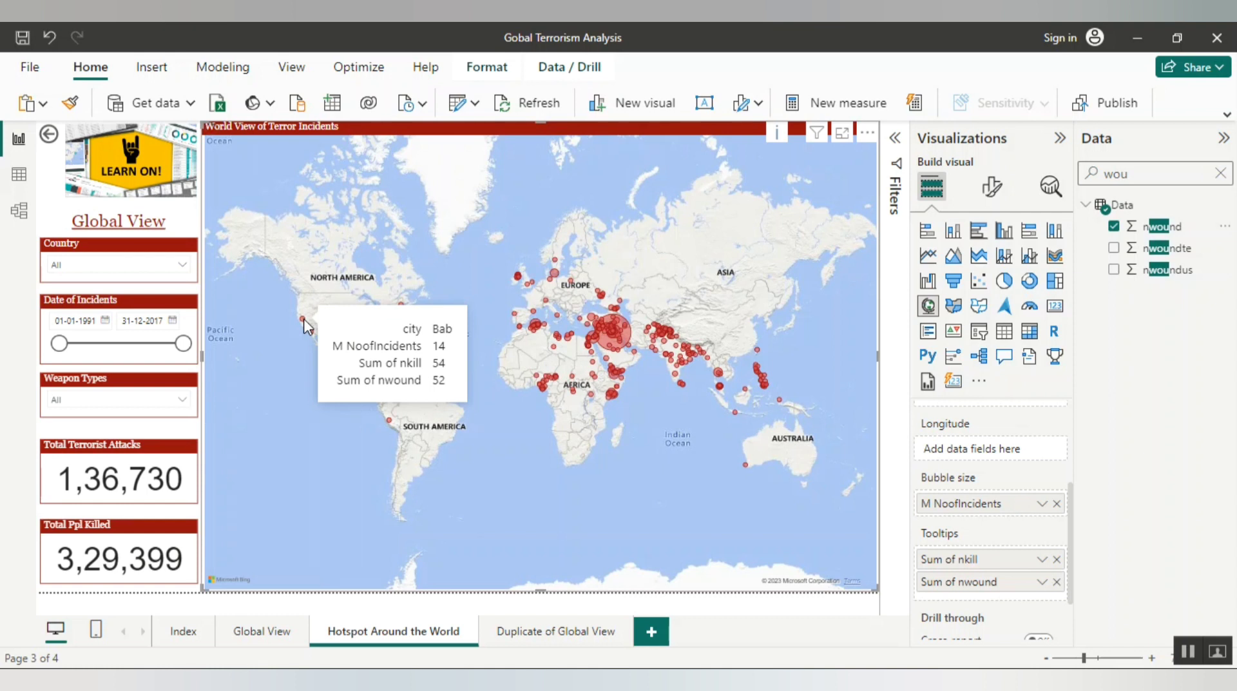
- Rename the nkill field in the map's tooltips as "Ppl Killed"
double_click(960, 560)
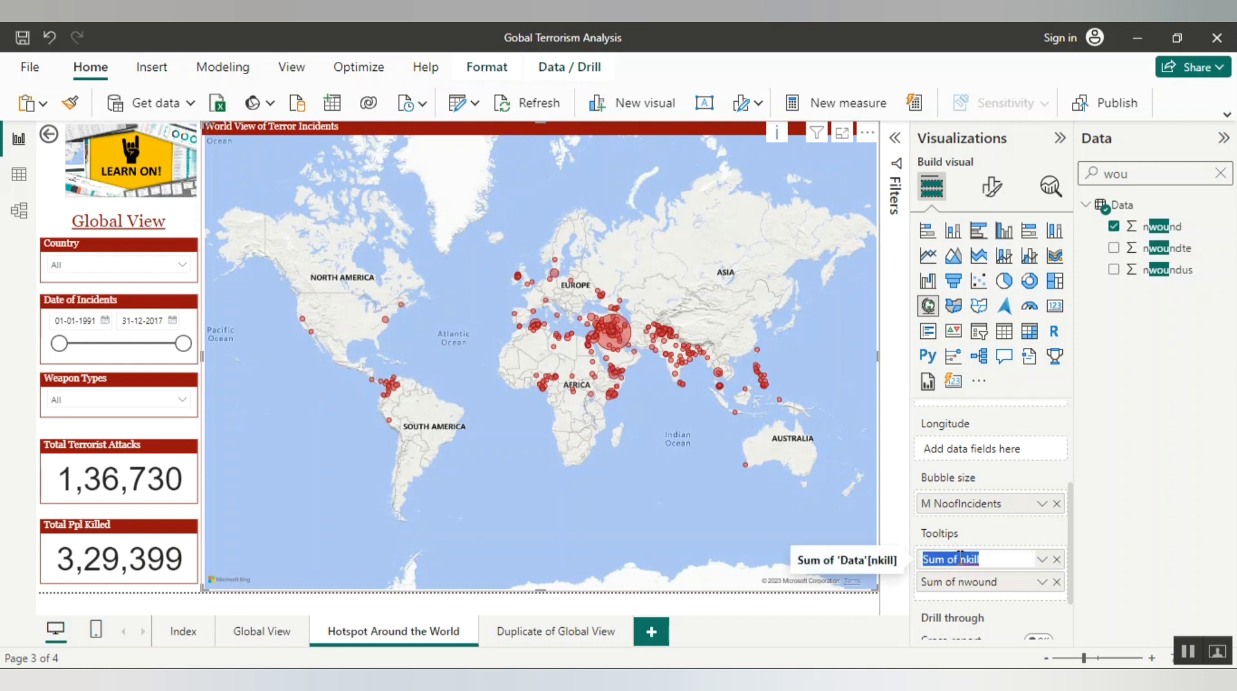
type("Ppl")
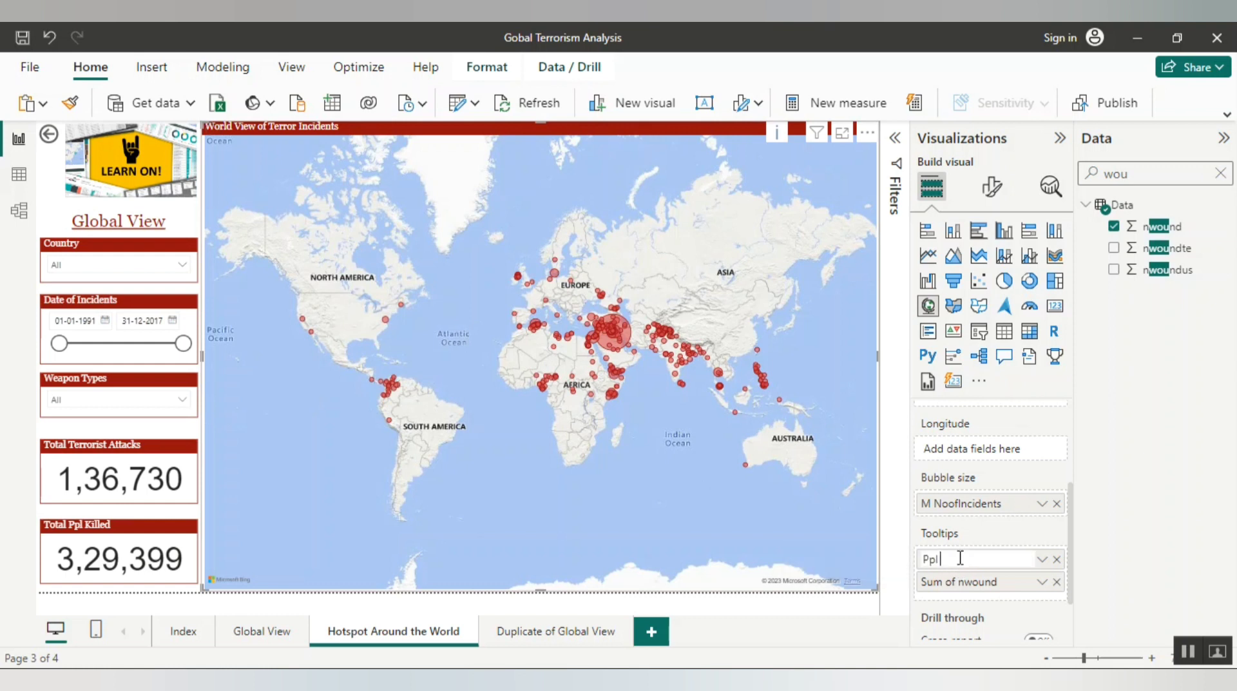
type(" Killed")
key("Return")
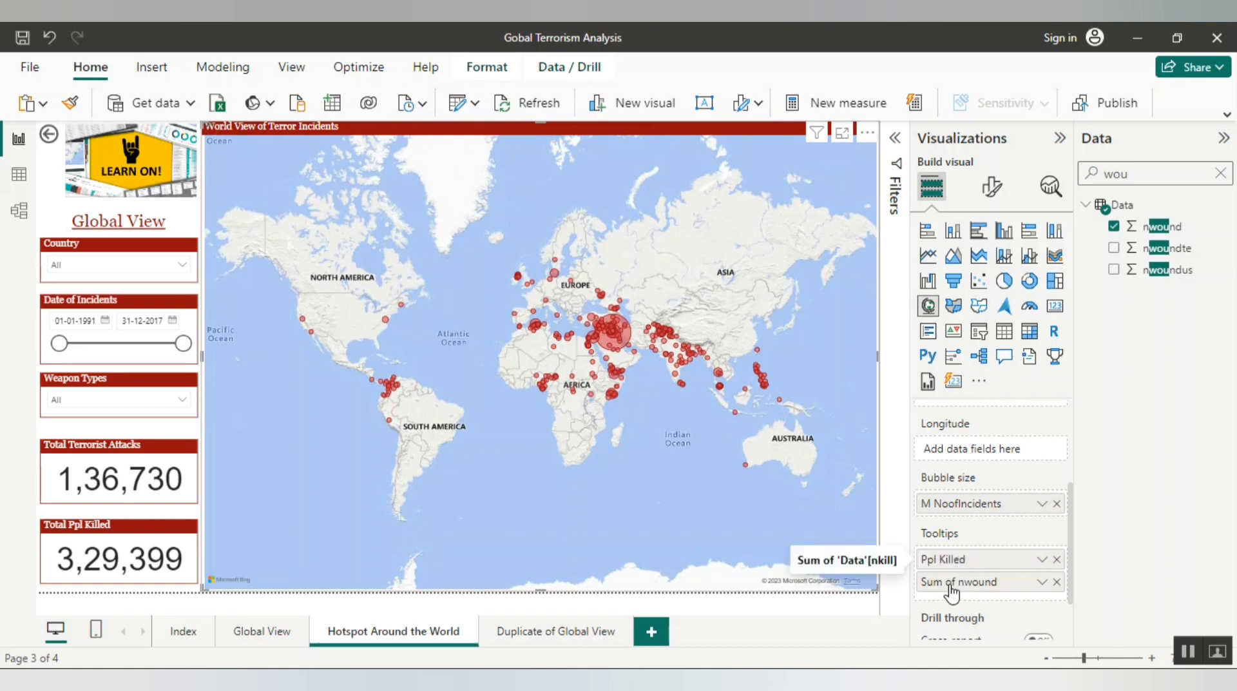
- Rename the nwound field in the map's tooltips as "Ppl Wound"
double_click(950, 583)
left_click(952, 583)
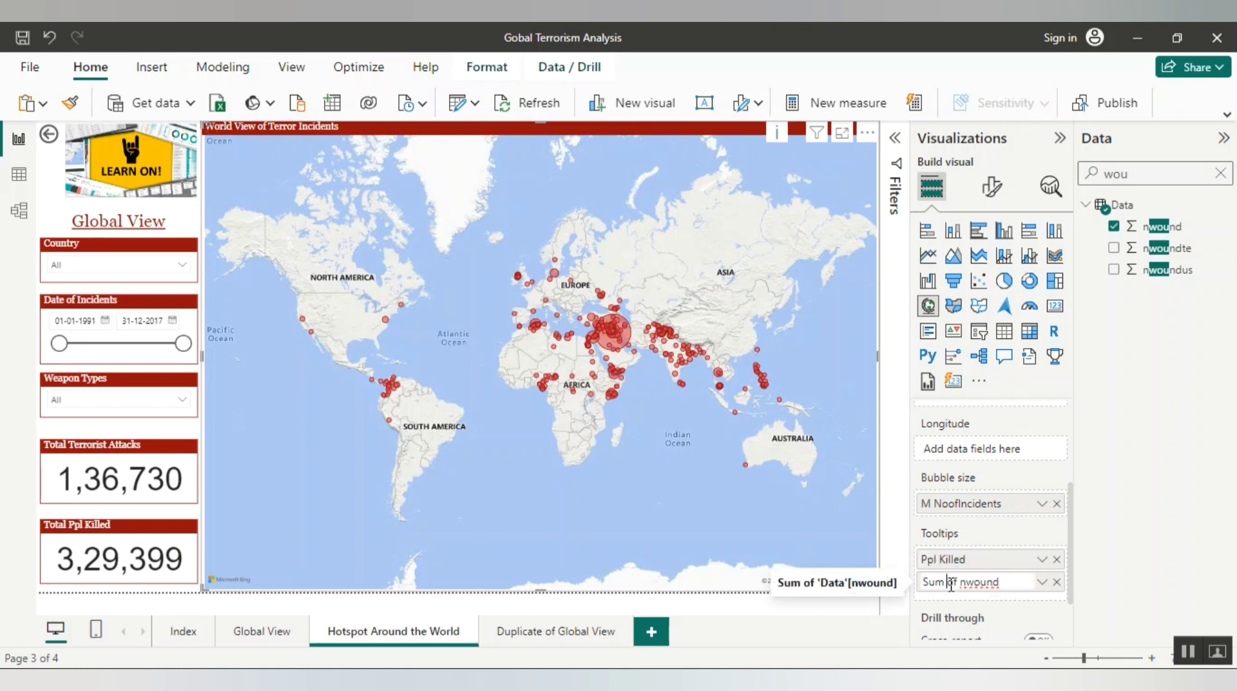
key("BackSpace")
key("BackSpace")
key("BackSpace")
key("BackSpace")
key("Delete")
key("Delete")
key("Delete")
key("Delete")
type("Ppl")
key("Delete")
type("W")
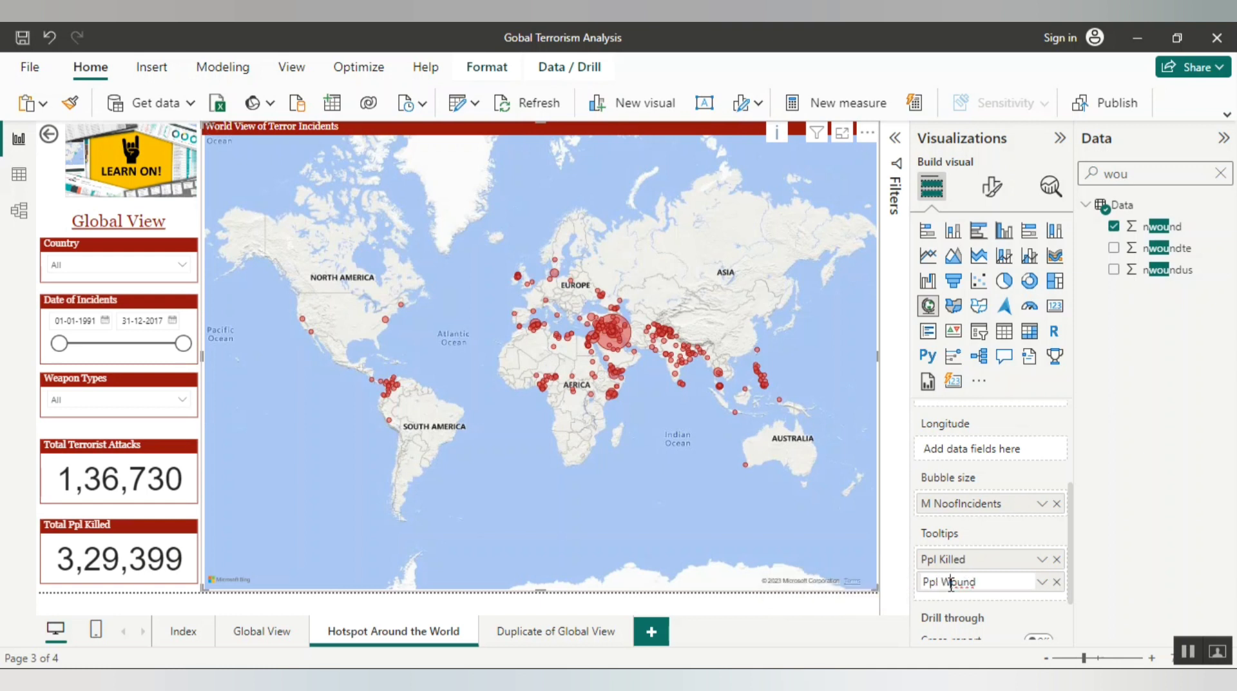
key("Return")
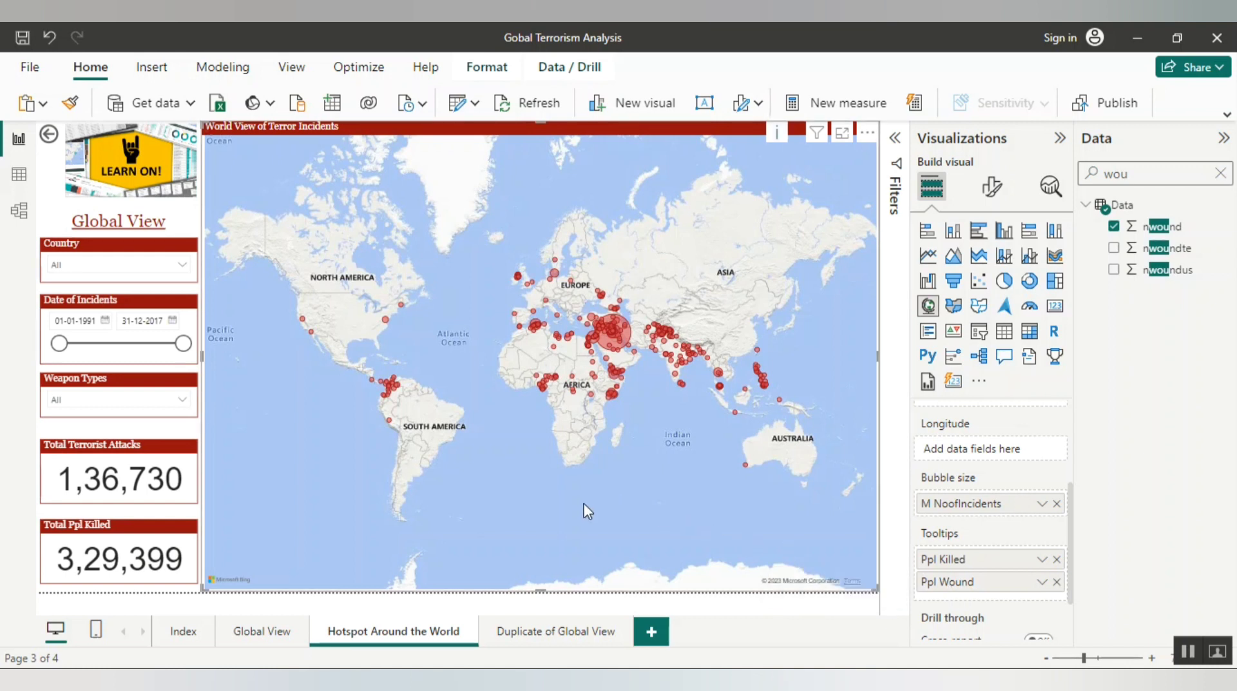
- Remove the letters "Globa" from the "Global View" heading on the Hotspot Around the World page
left_click(520, 632)
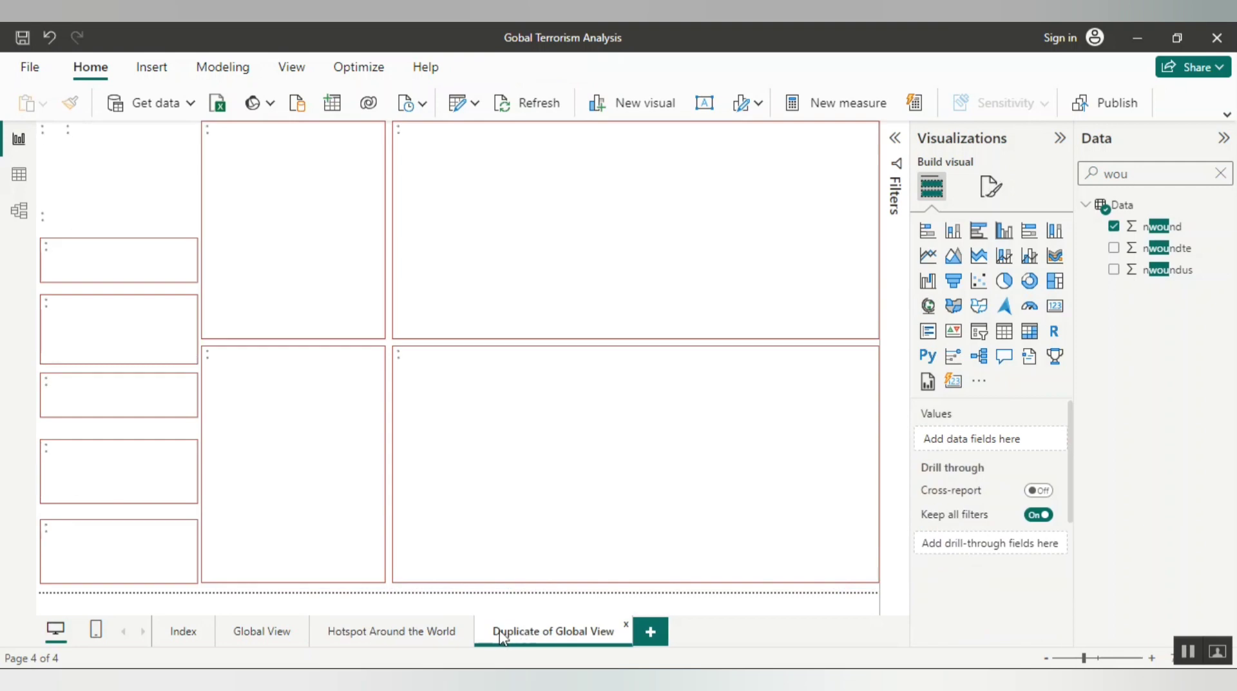
left_click(390, 635)
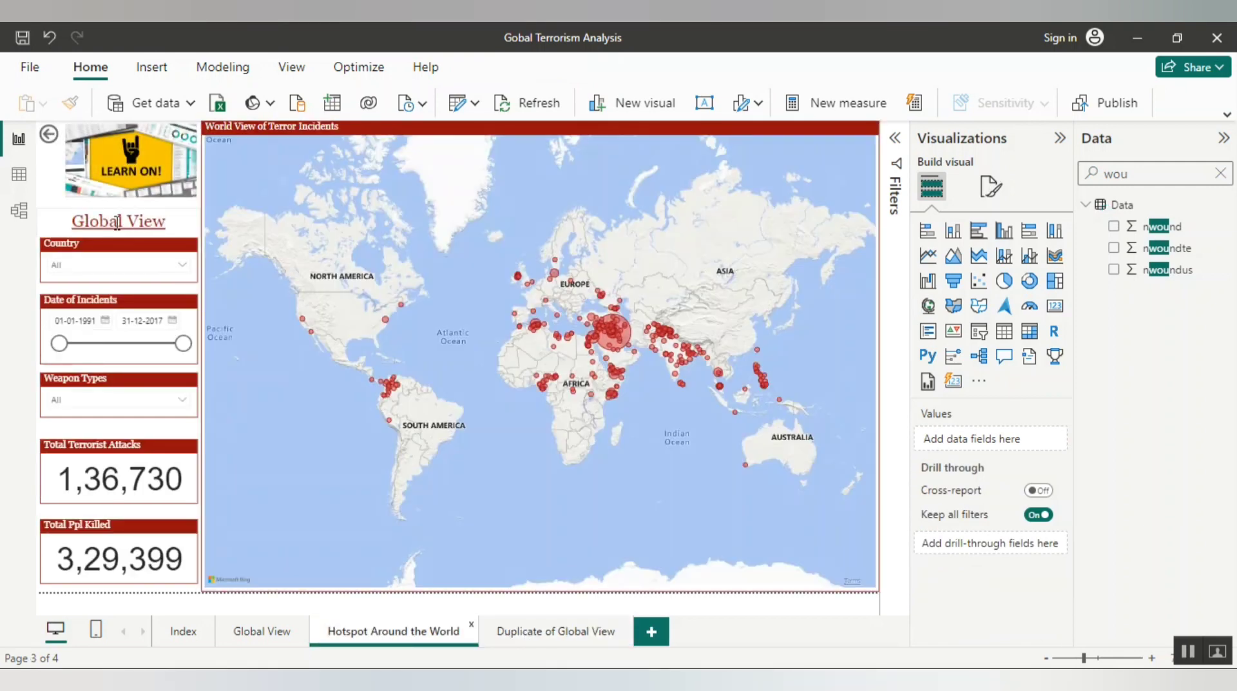
left_click(118, 221)
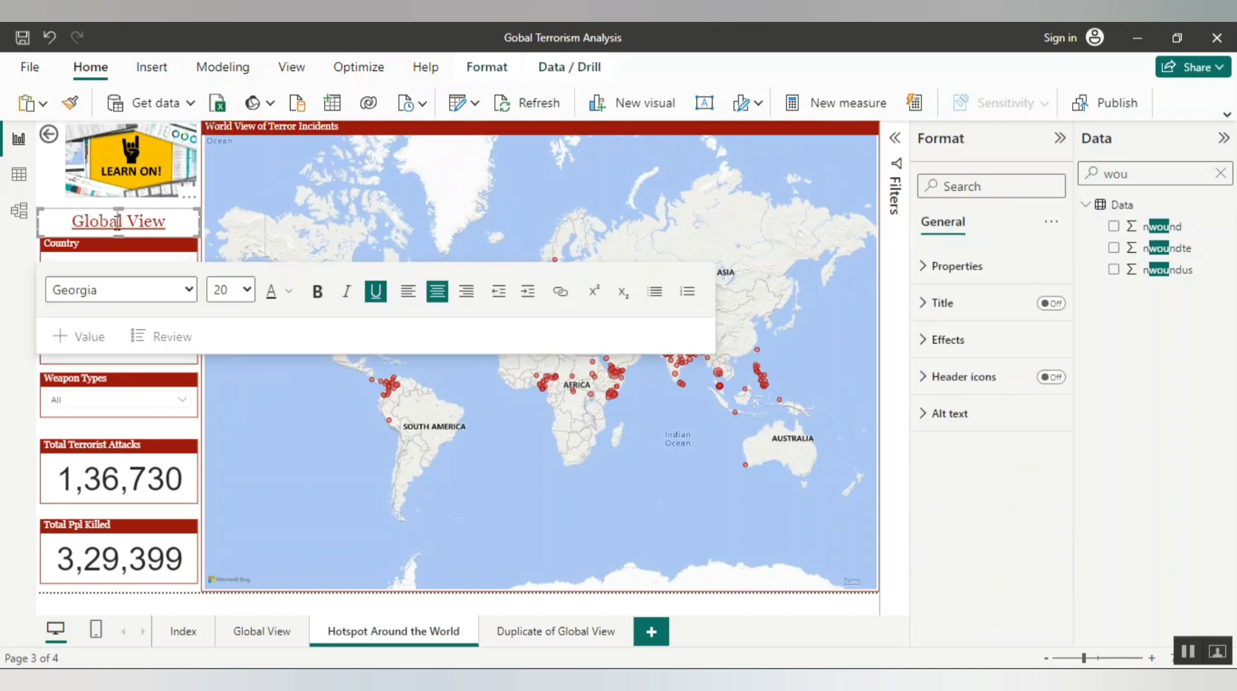
key("BackSpace")
key("BackSpace")
key("BackSpace")
key("BackSpace")
key("BackSpace")
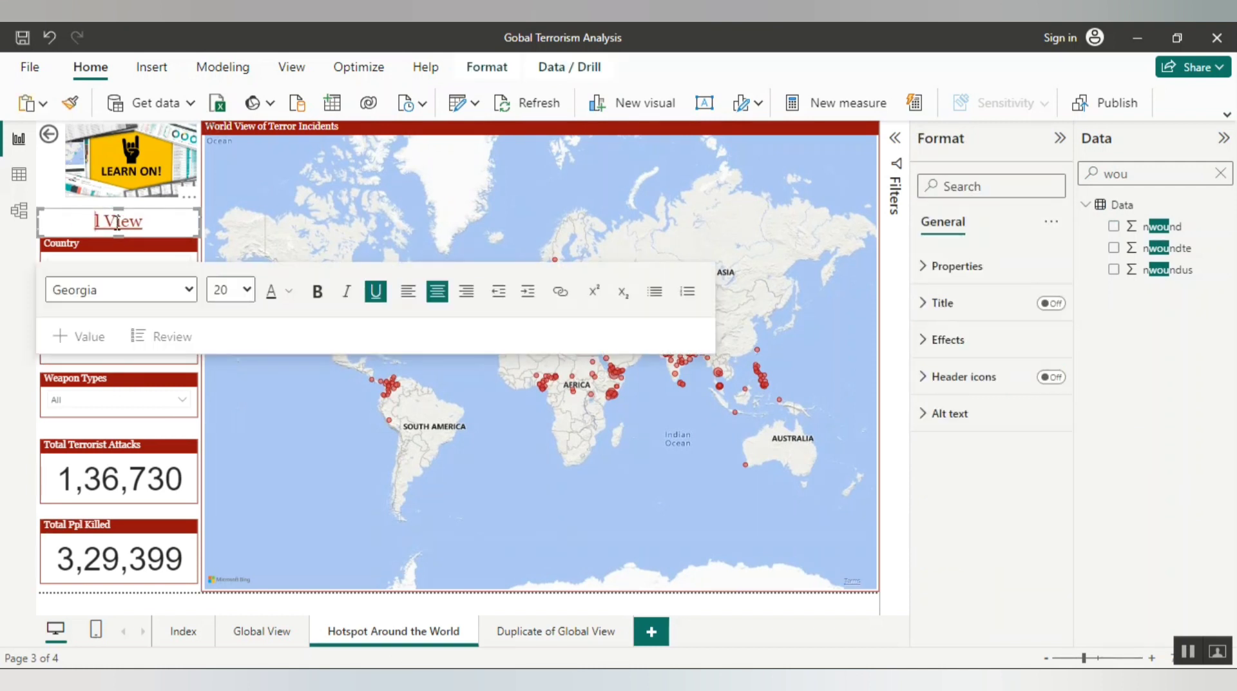
key("Delete")
key("Delete")
key("Delete")
key("Delete")
key("Delete")
key("Delete")
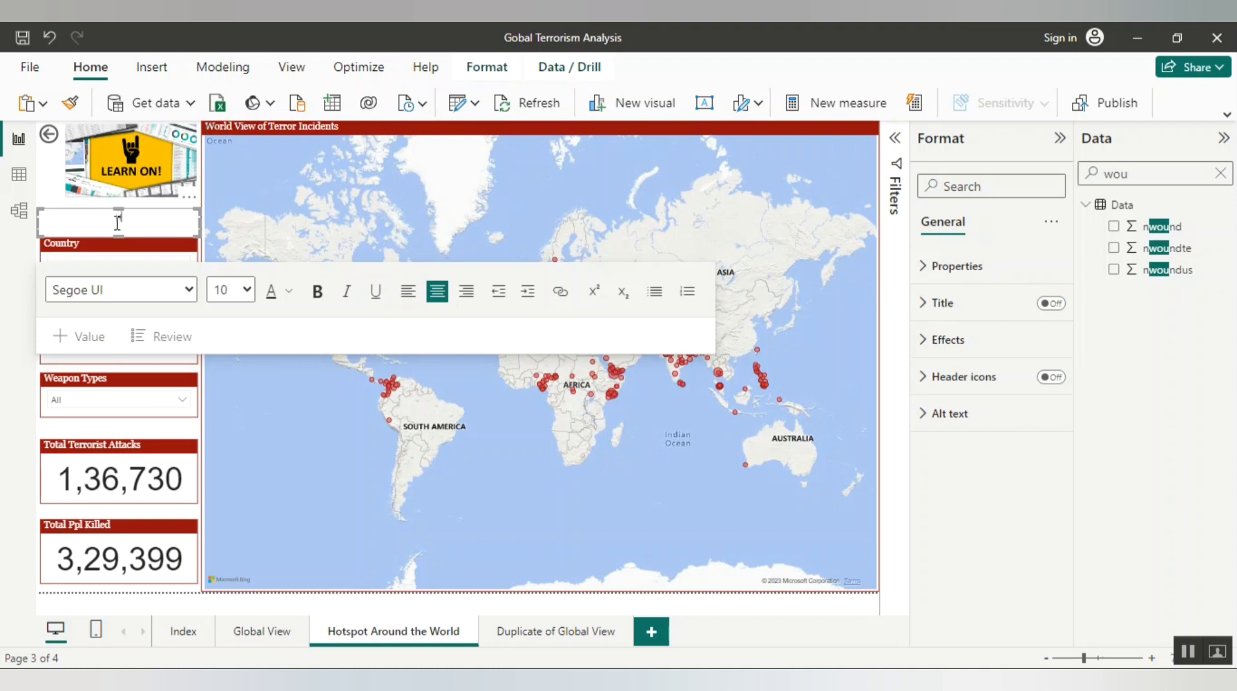
key("ctrl+z")
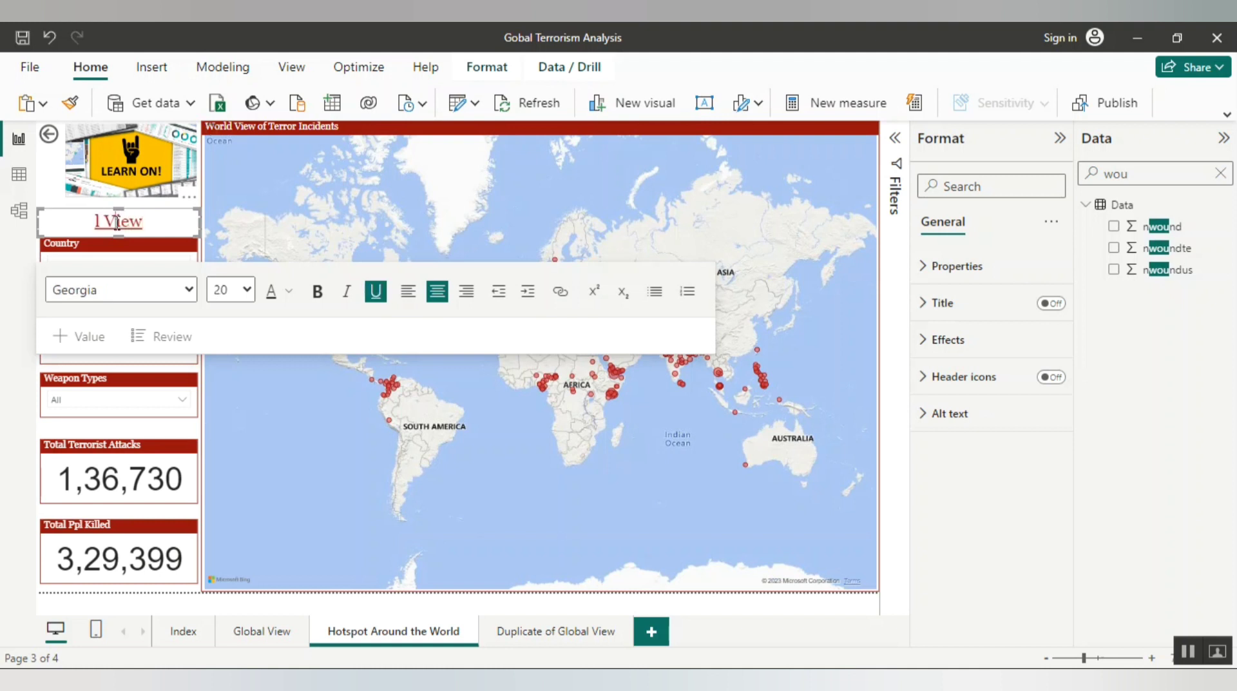
- Rewrite the rest of the page heading so that it reads "Hotspot Around the World"
type("Hotspot")
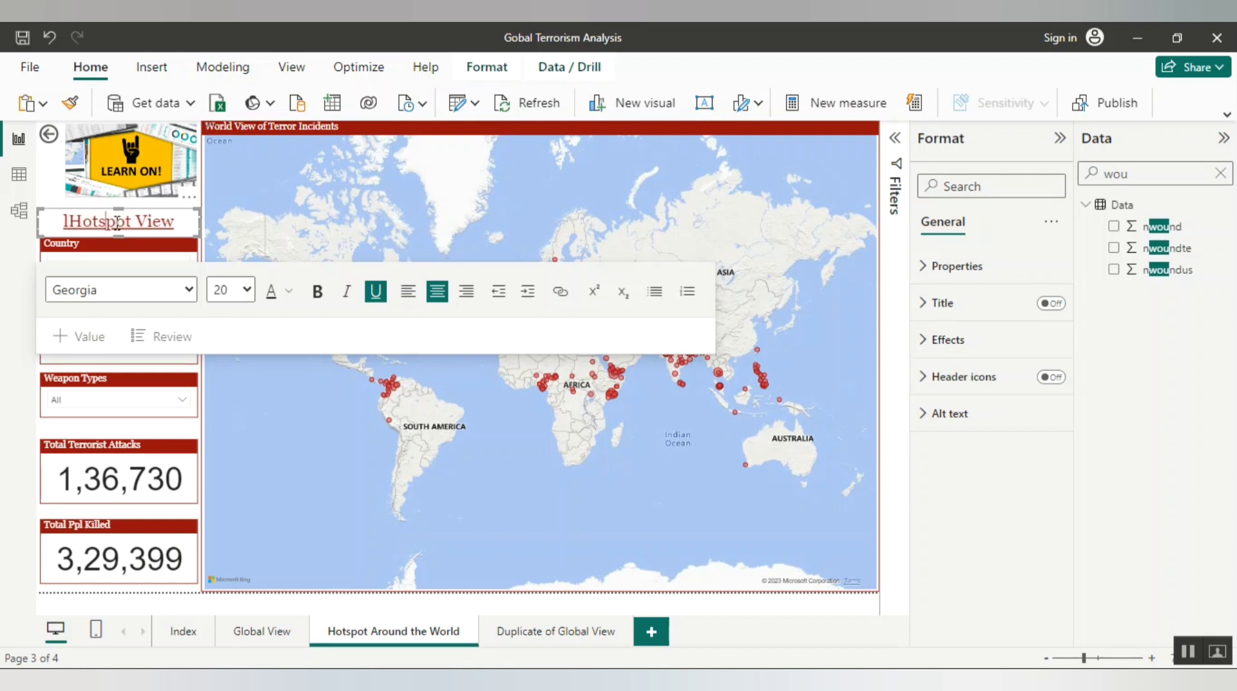
key("Left")
key("Left")
key("Left")
key("Left")
key("Left")
key("BackSpace")
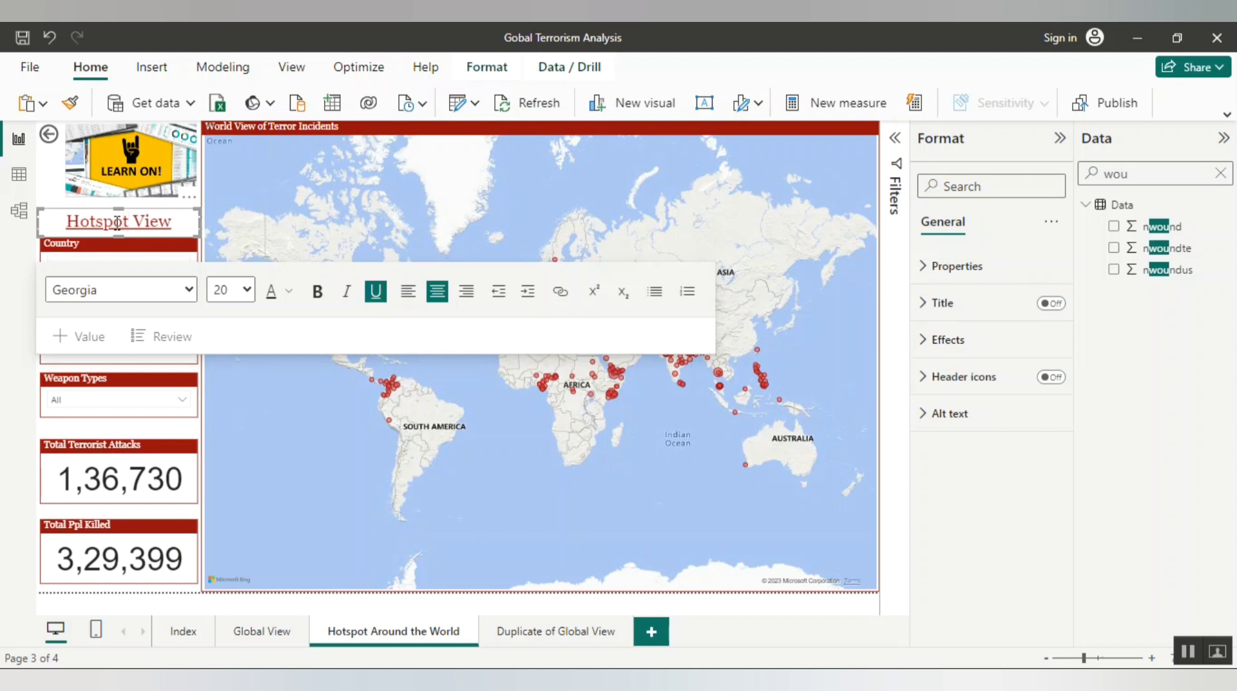
type("Around")
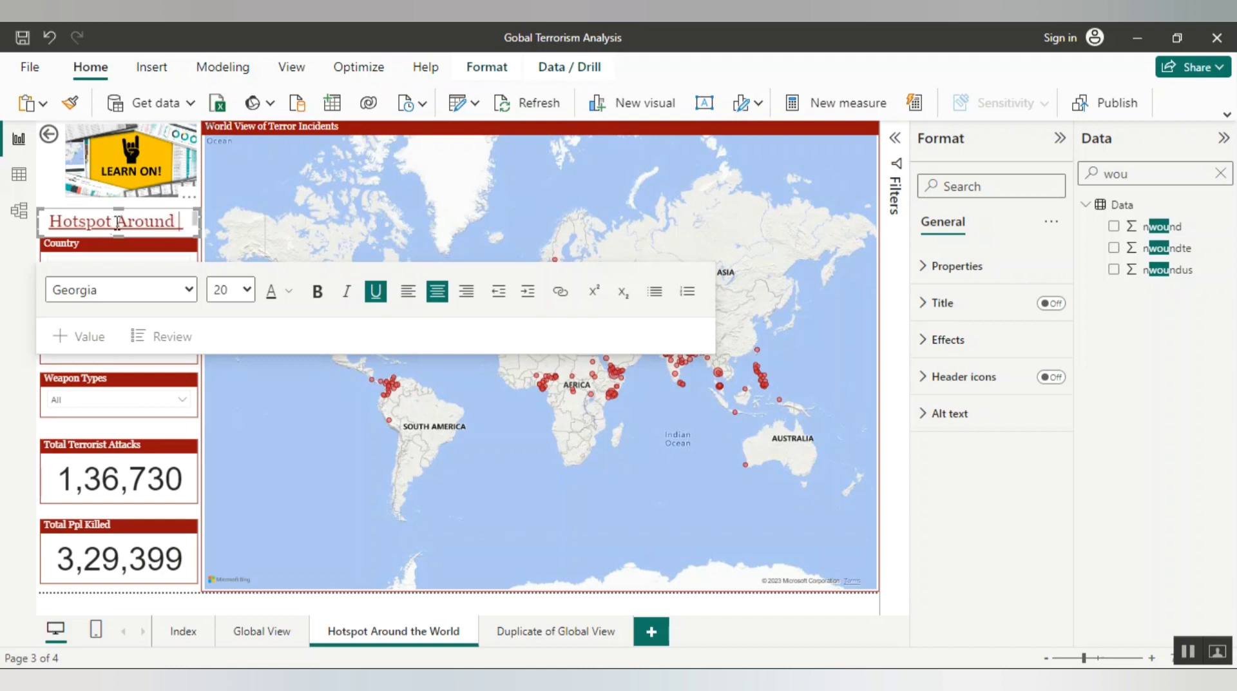
type(" the World View")
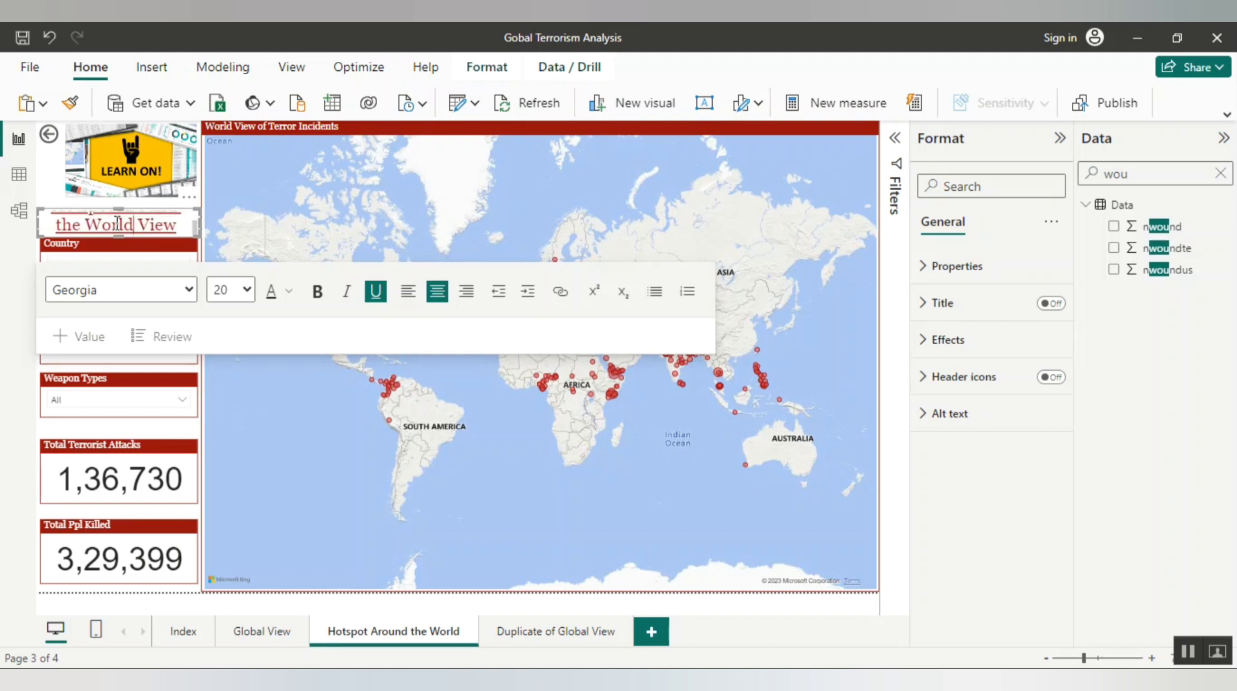
key("Delete")
key("Delete")
key("Delete")
key("Delete")
key("Delete")
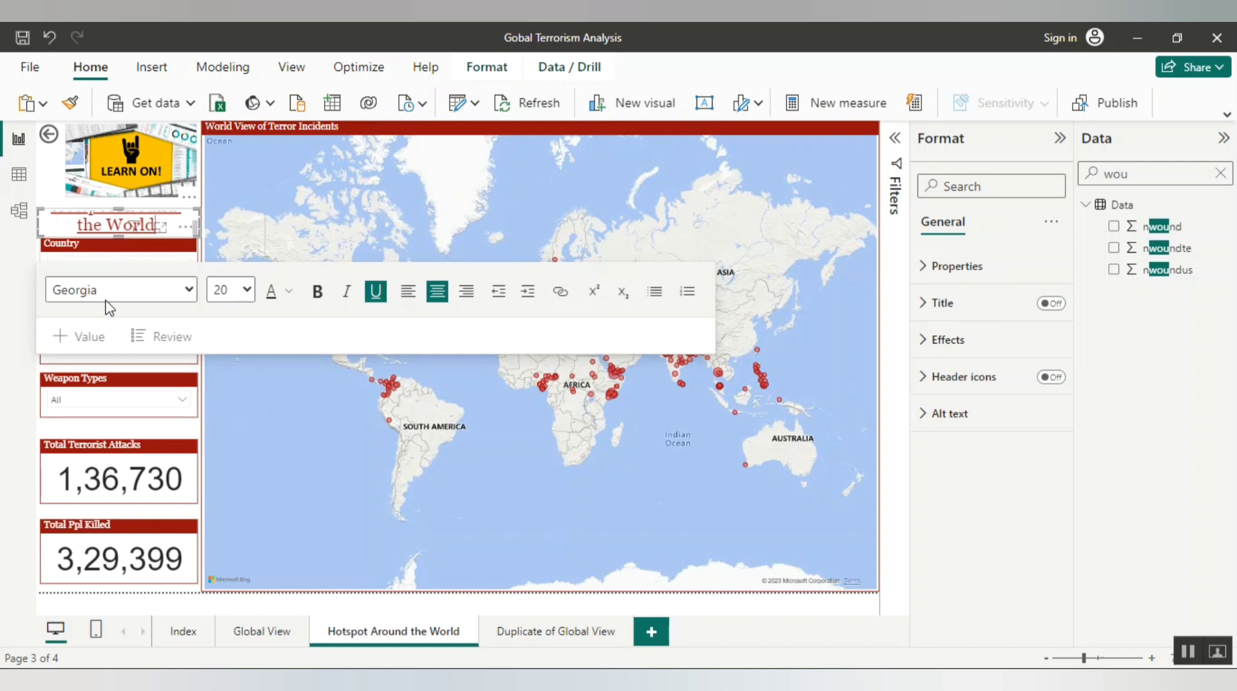
- Move the Weapon Types, Date of Incidents and Country slicers down to free space below the page heading
left_click(106, 386)
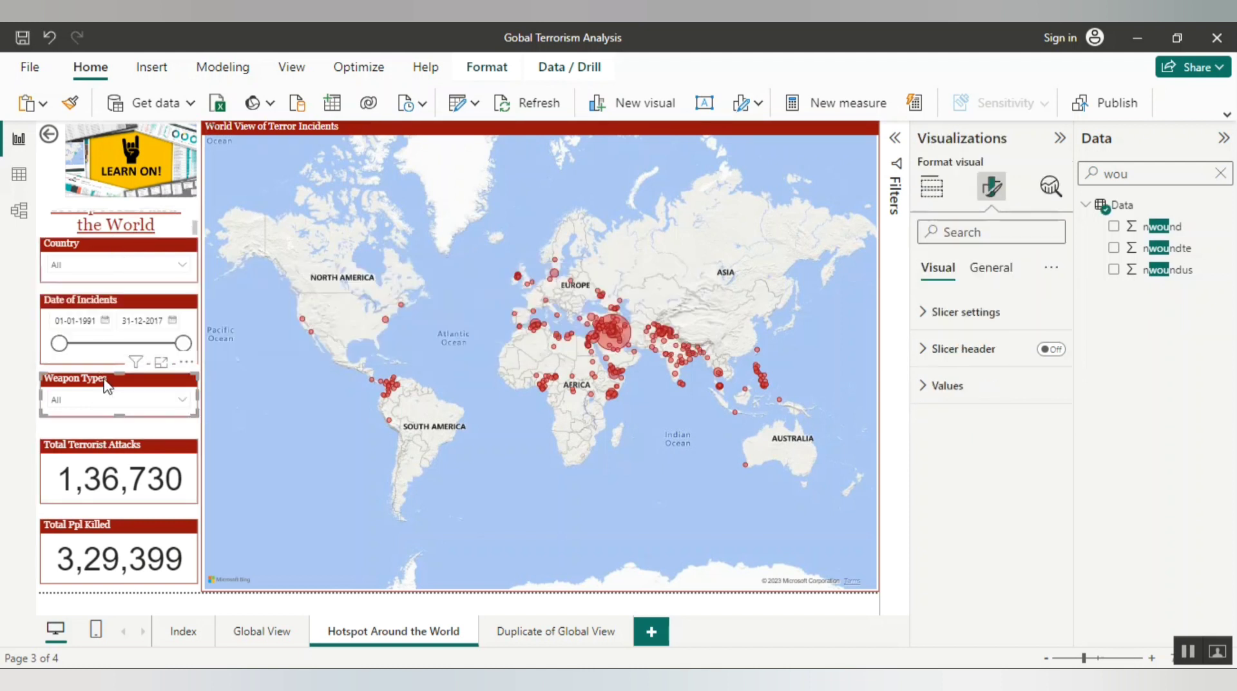
left_click_drag(107, 388, 105, 397)
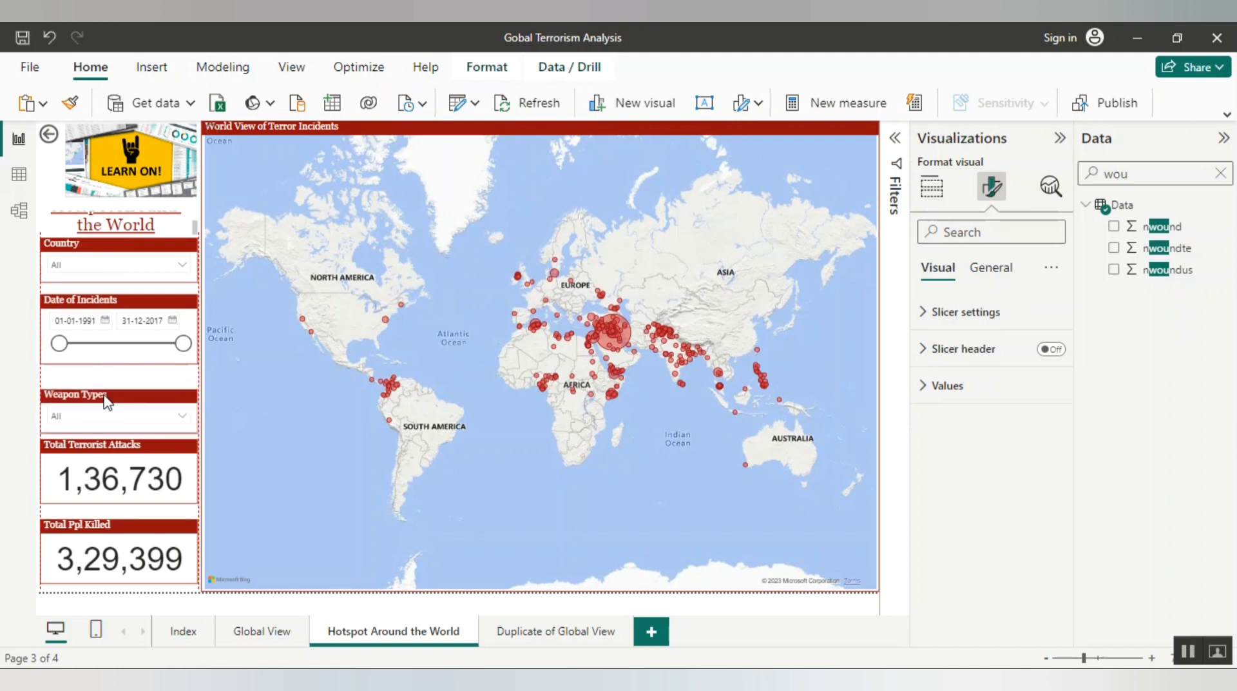
left_click(99, 305)
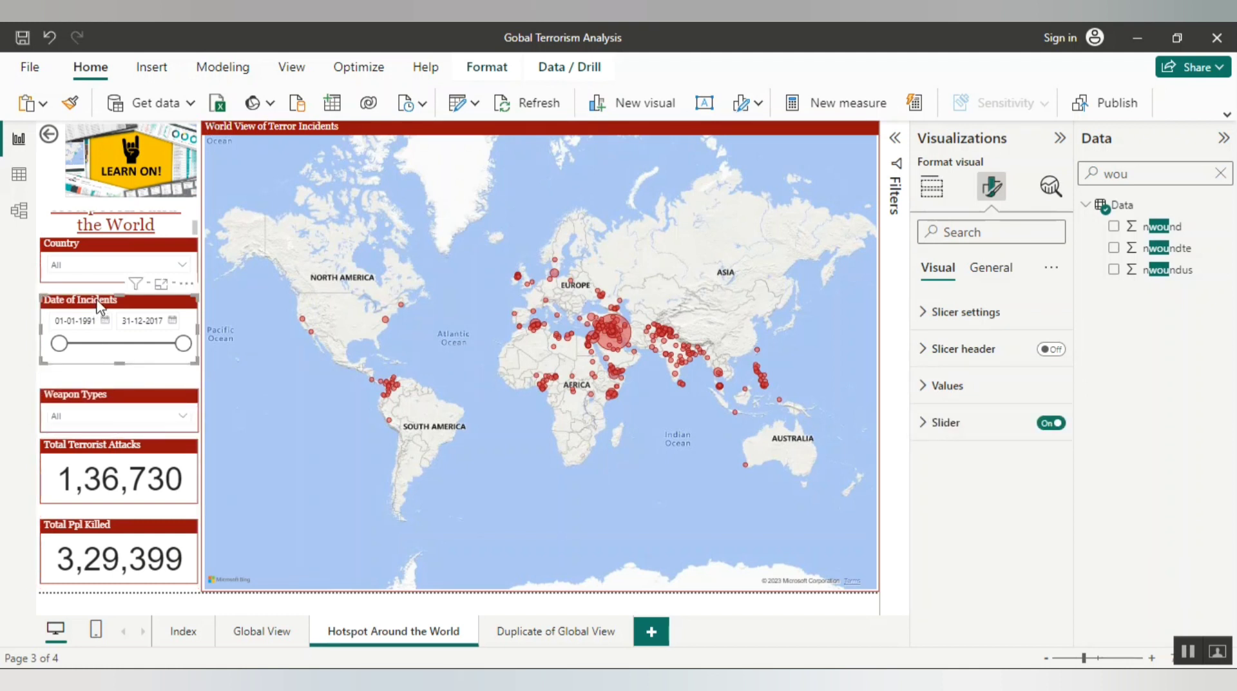
left_click_drag(98, 306, 100, 324)
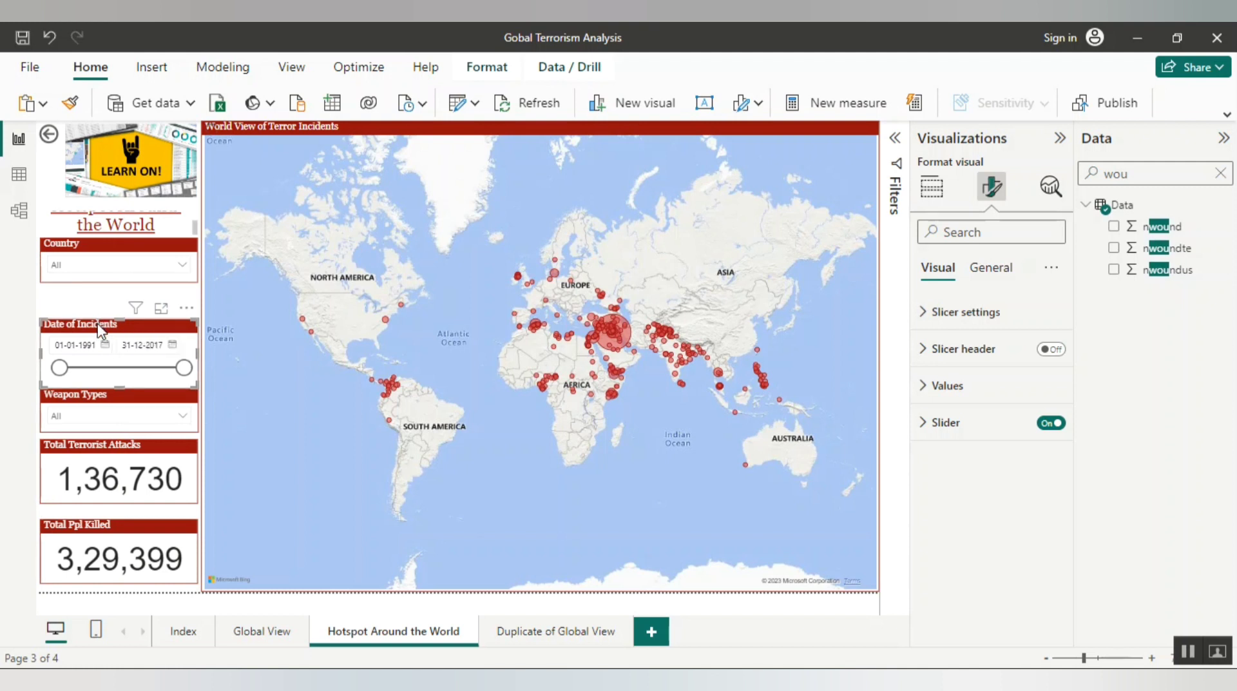
left_click_drag(100, 326, 100, 322)
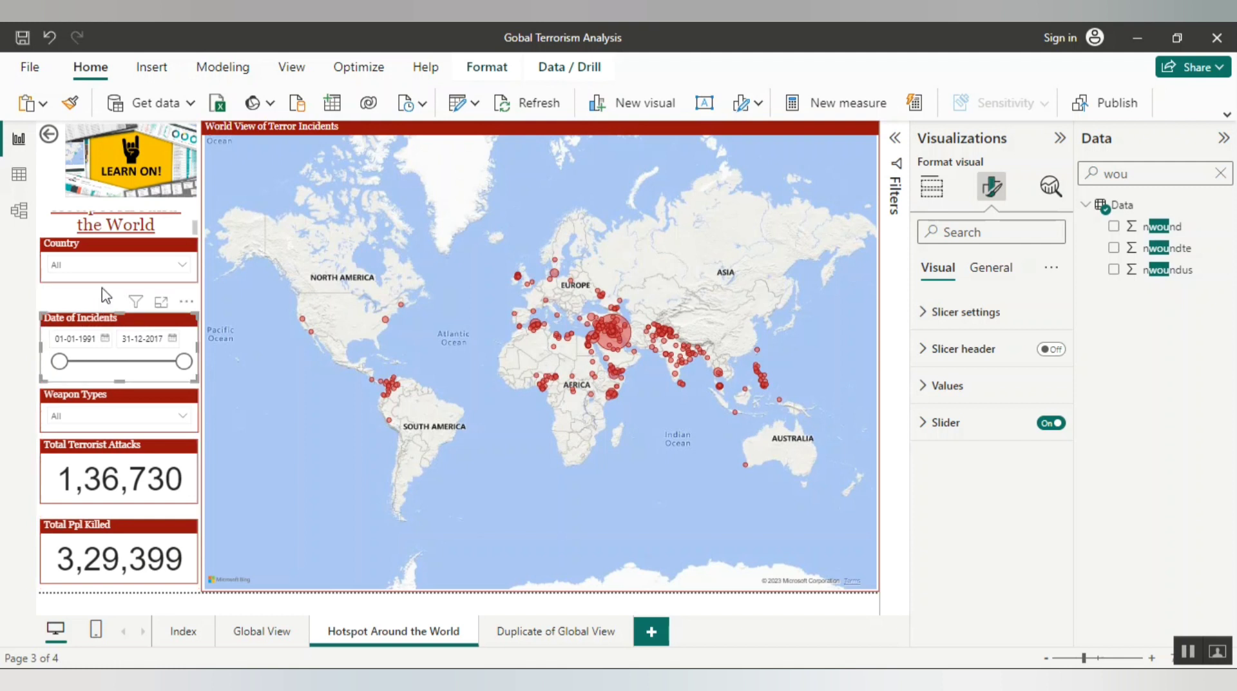
left_click(98, 254)
left_click_drag(98, 248, 99, 278)
- Increase the height of the heading's text box to fit both lines of "Hotspot Around the World"
left_click(72, 226)
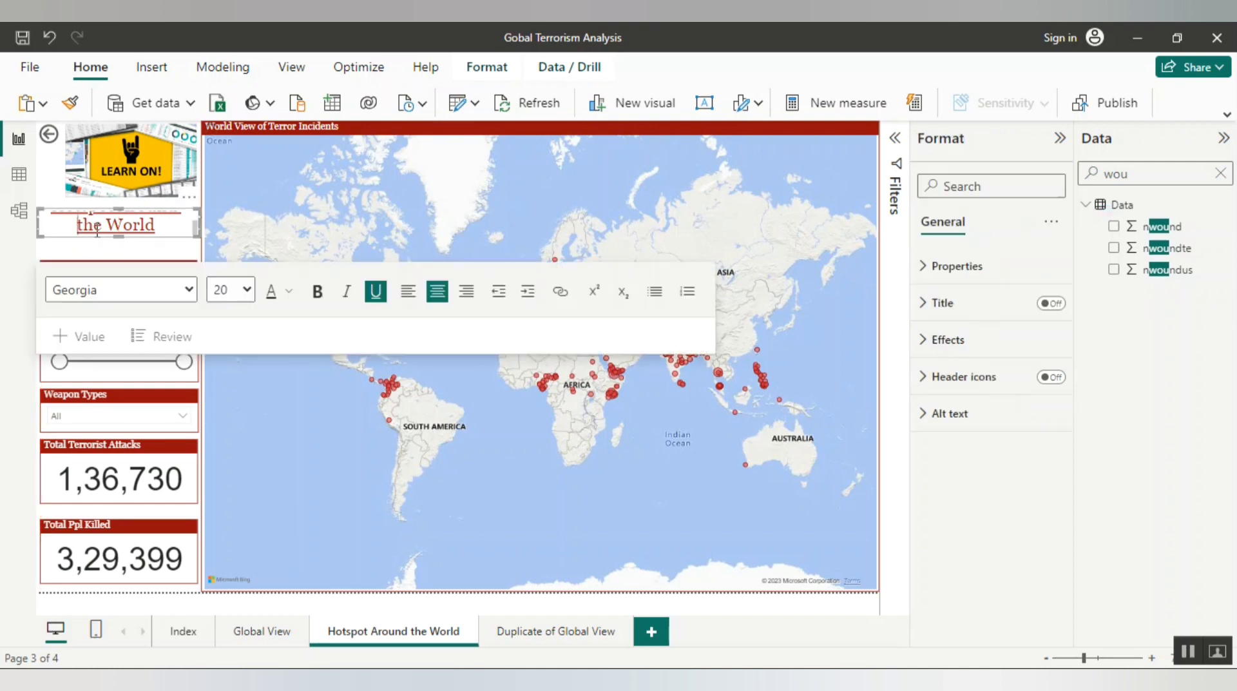
left_click_drag(120, 237, 124, 259)
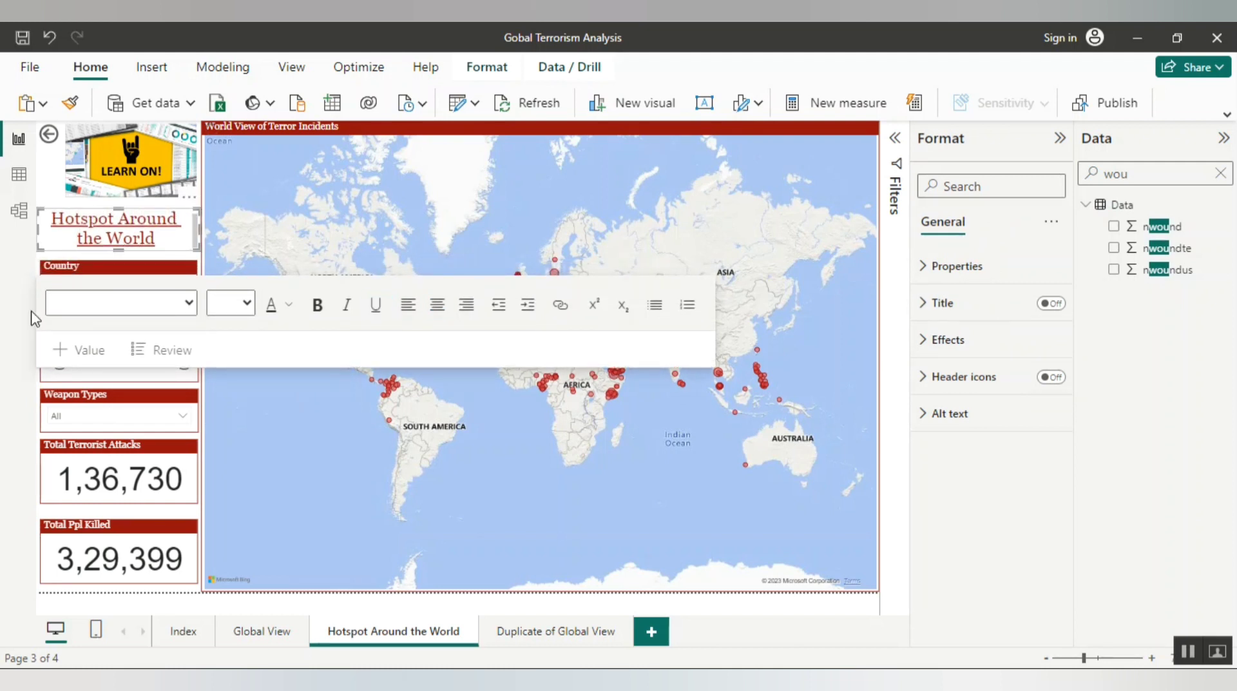
left_click(57, 394)
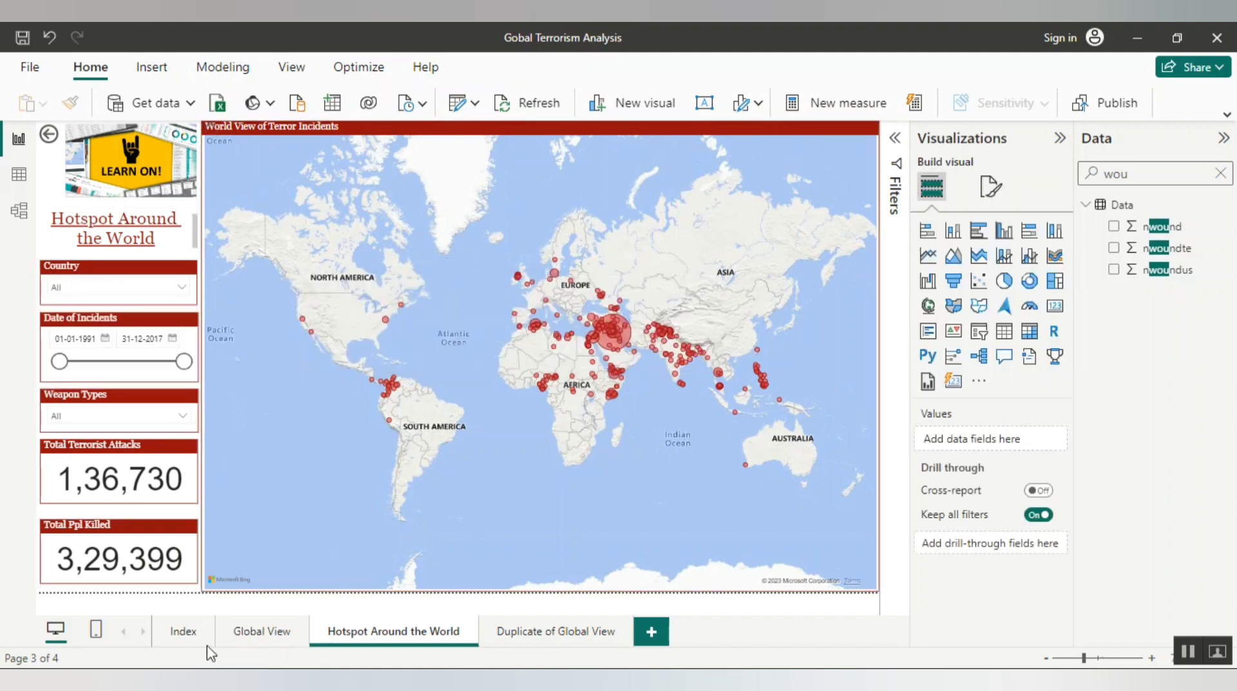
- Rename the "Duplicate of Global View" page as "Explosives & Attacks"
left_click(558, 636)
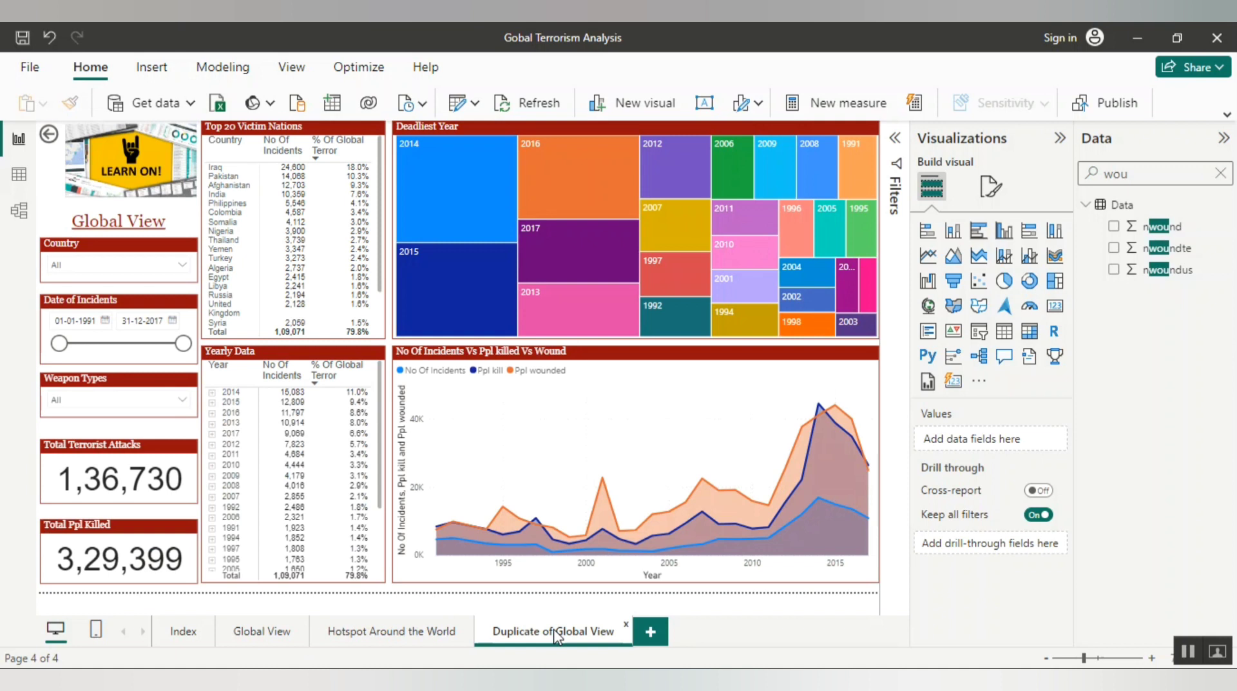
double_click(559, 635)
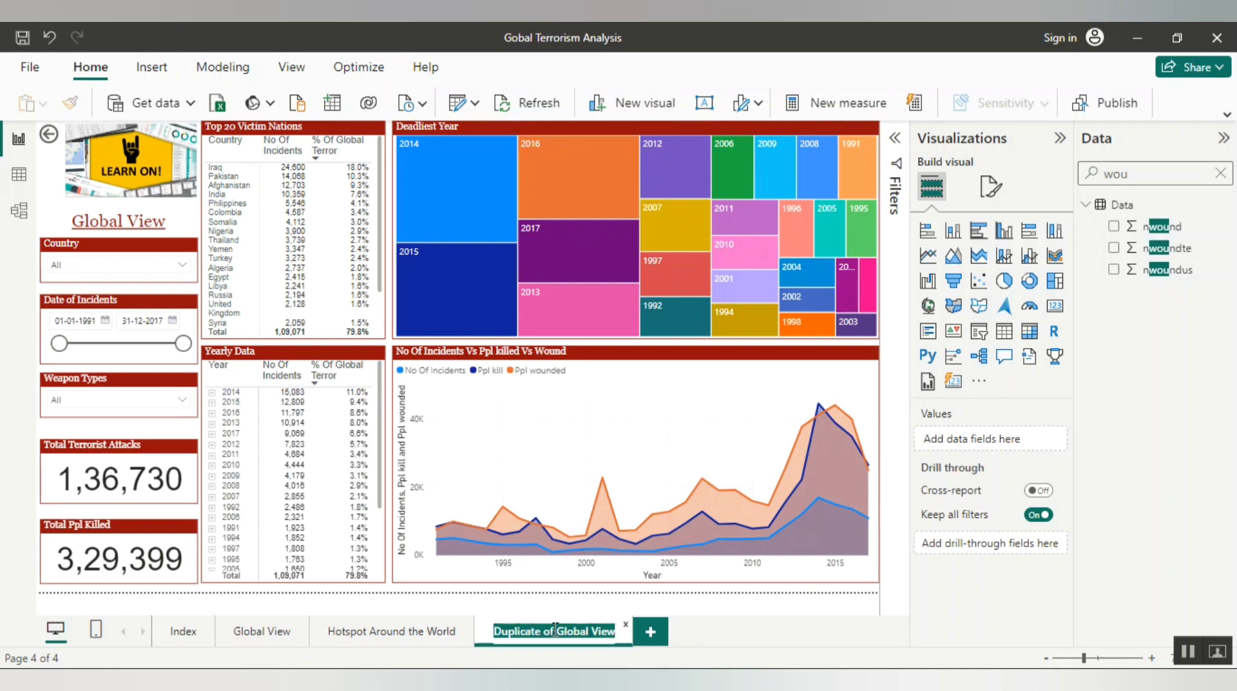
key("BackSpace")
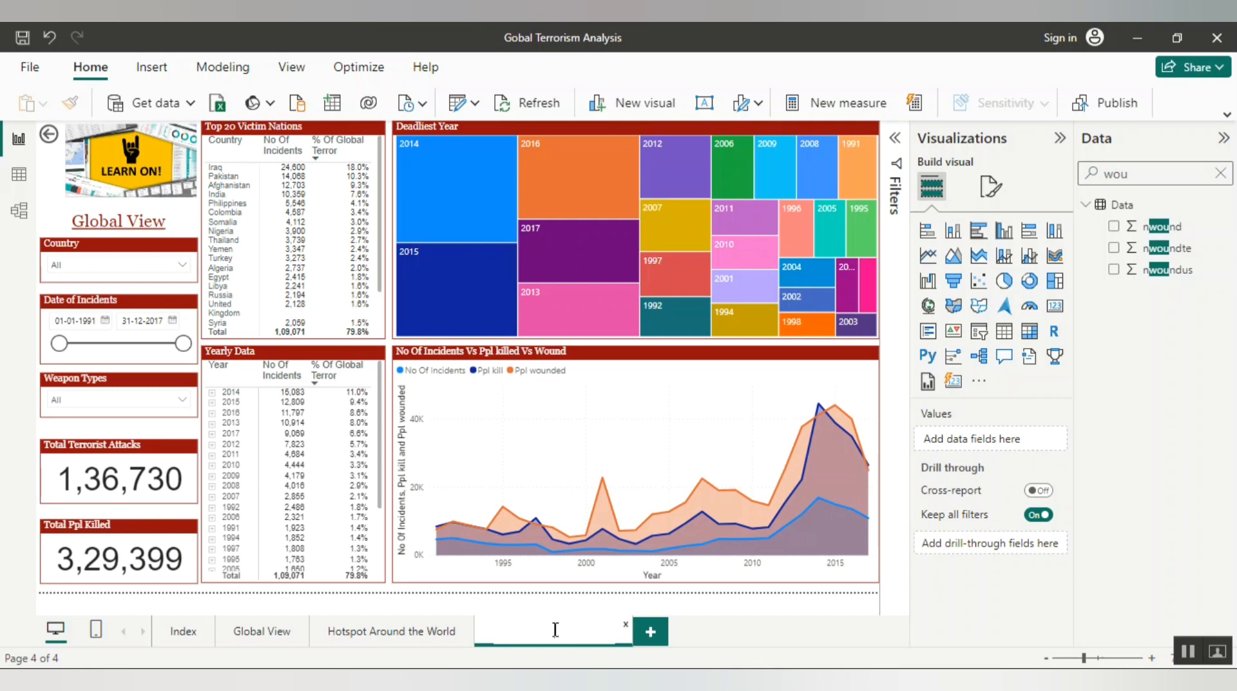
type("Explosives_Attacks")
key("Return")
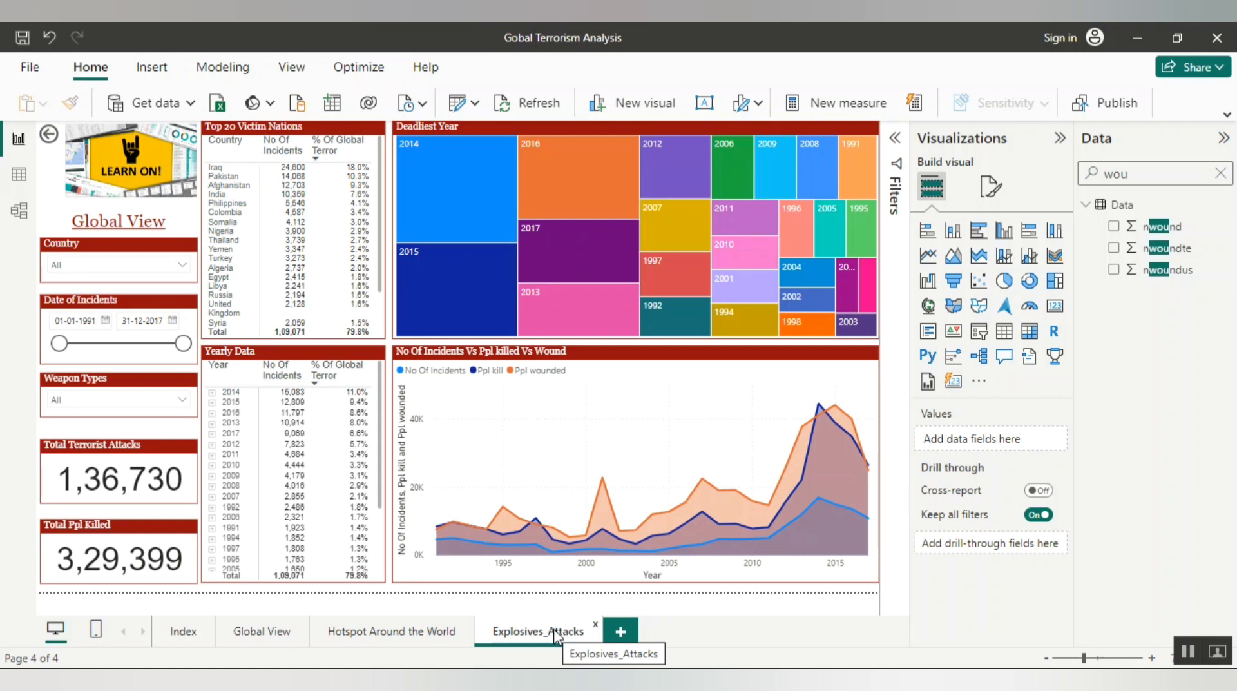
double_click(557, 632)
key("End")
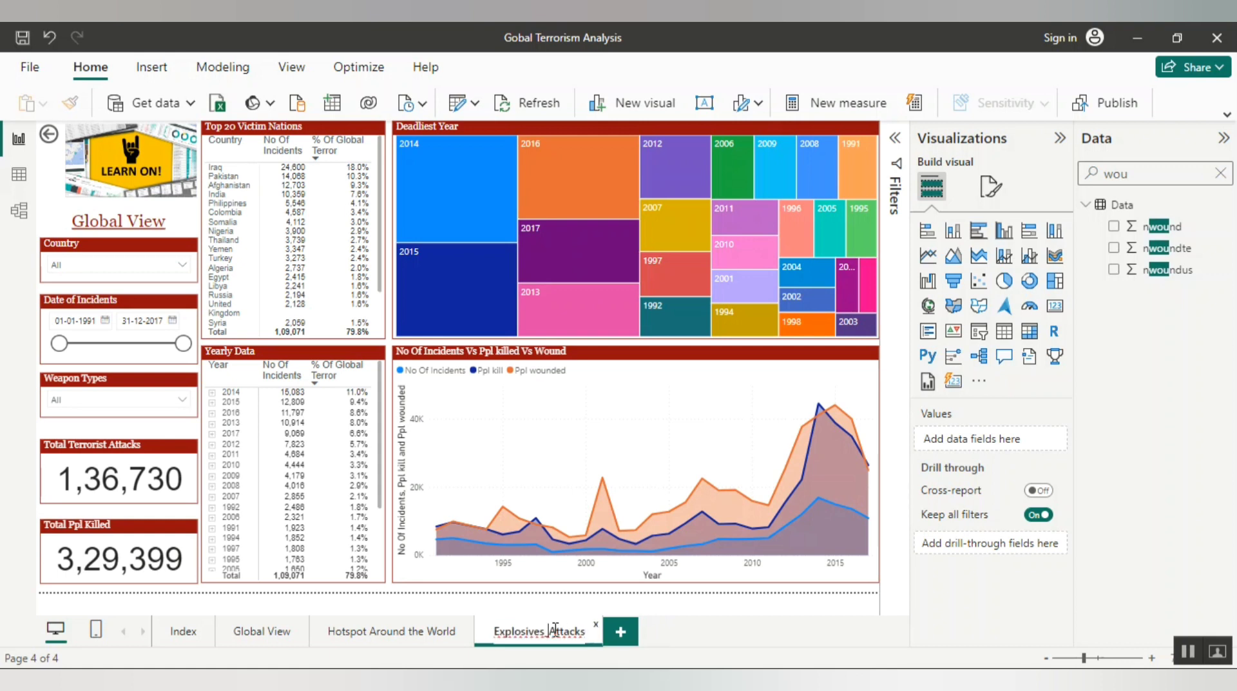
key("Return")
type("&")
key("Return")
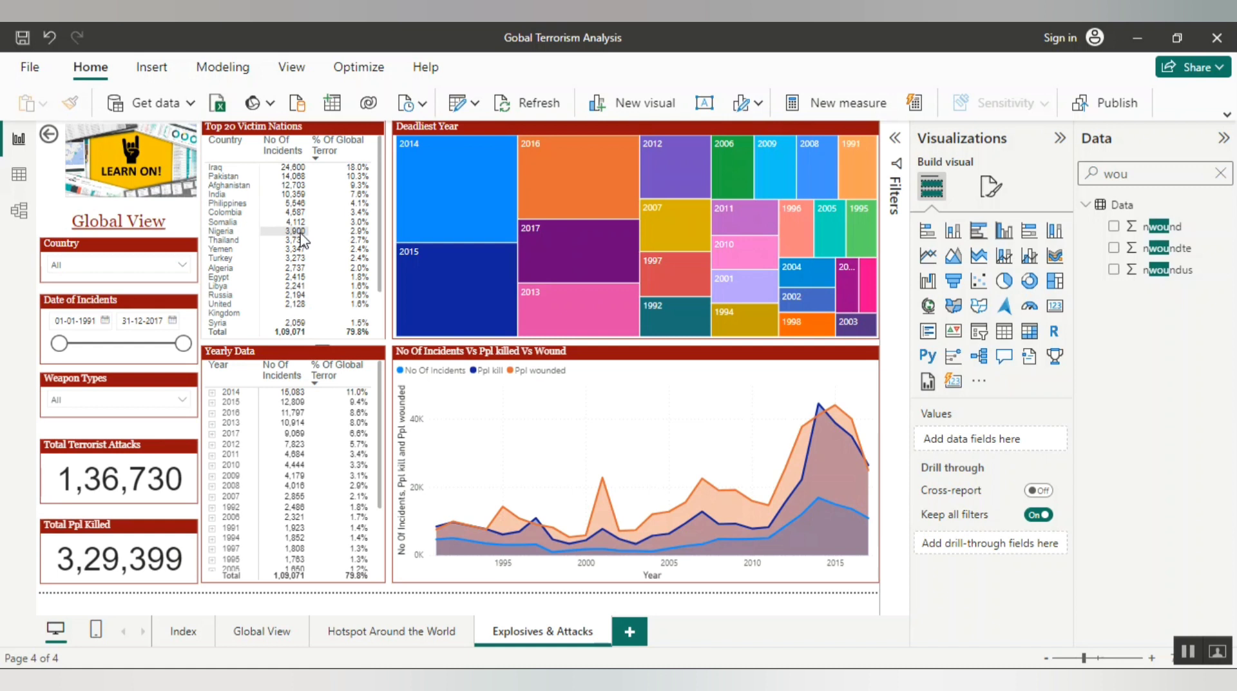
- Delete the Deadliest Year treemap and the No Of Incidents Vs Ppl killed Vs Wound chart from the Explosives & Attacks page
left_click(394, 338)
key("Delete")
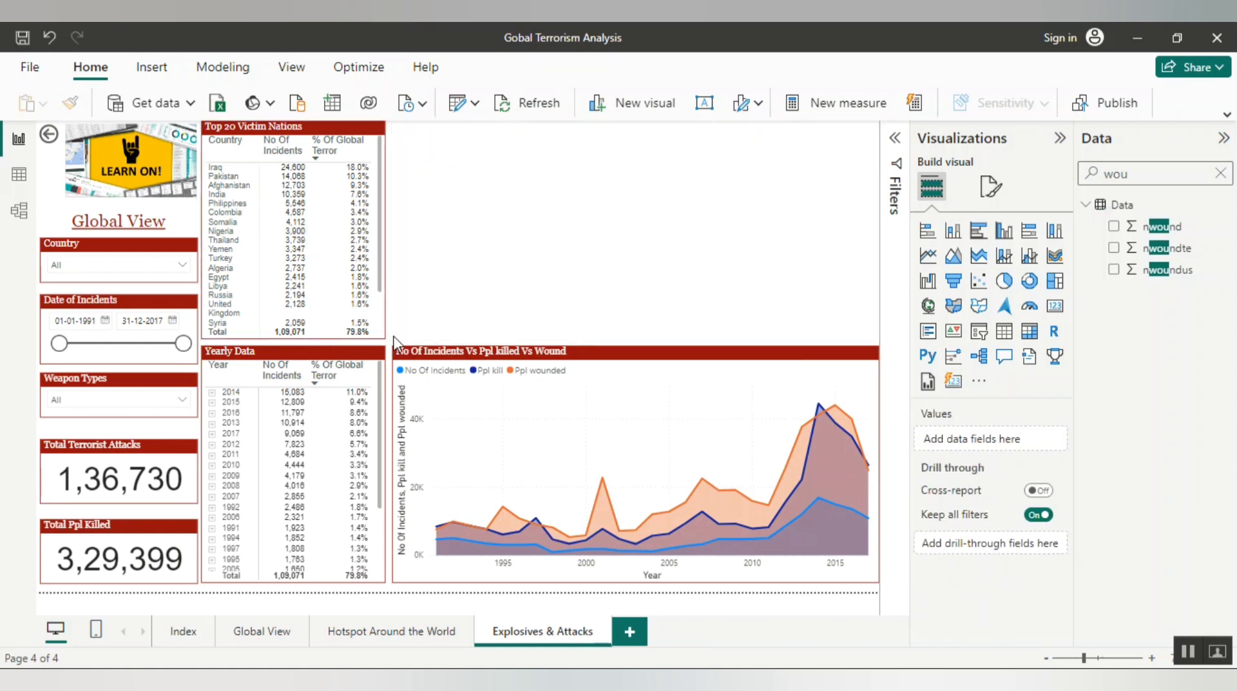
left_click(655, 362)
key("Delete")
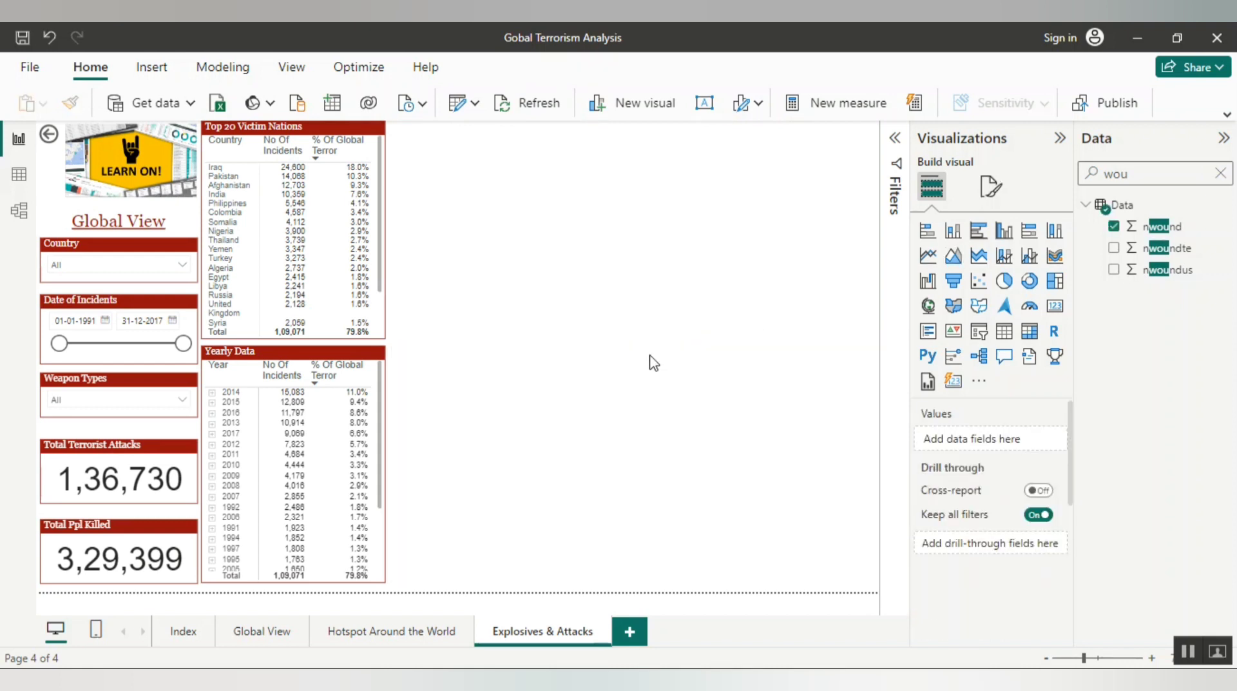
- Search the data table's columns for "wea" and examine the distinct values of weaptype1_txt
left_click(341, 136)
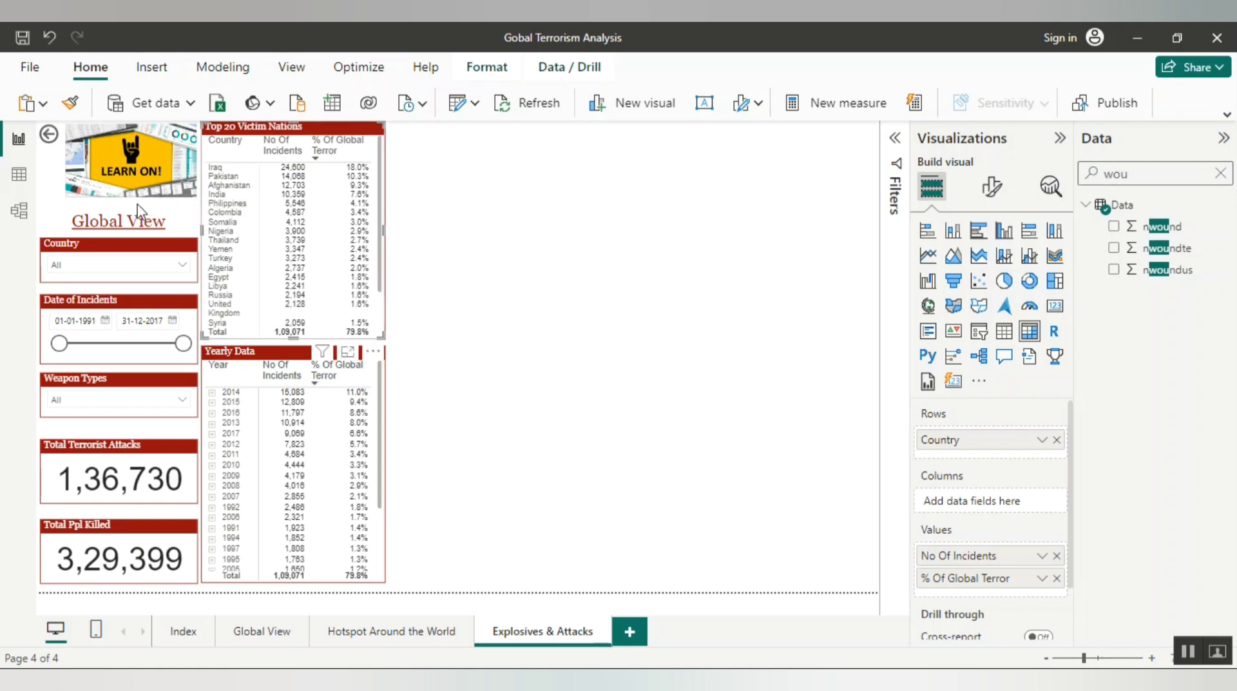
left_click(17, 173)
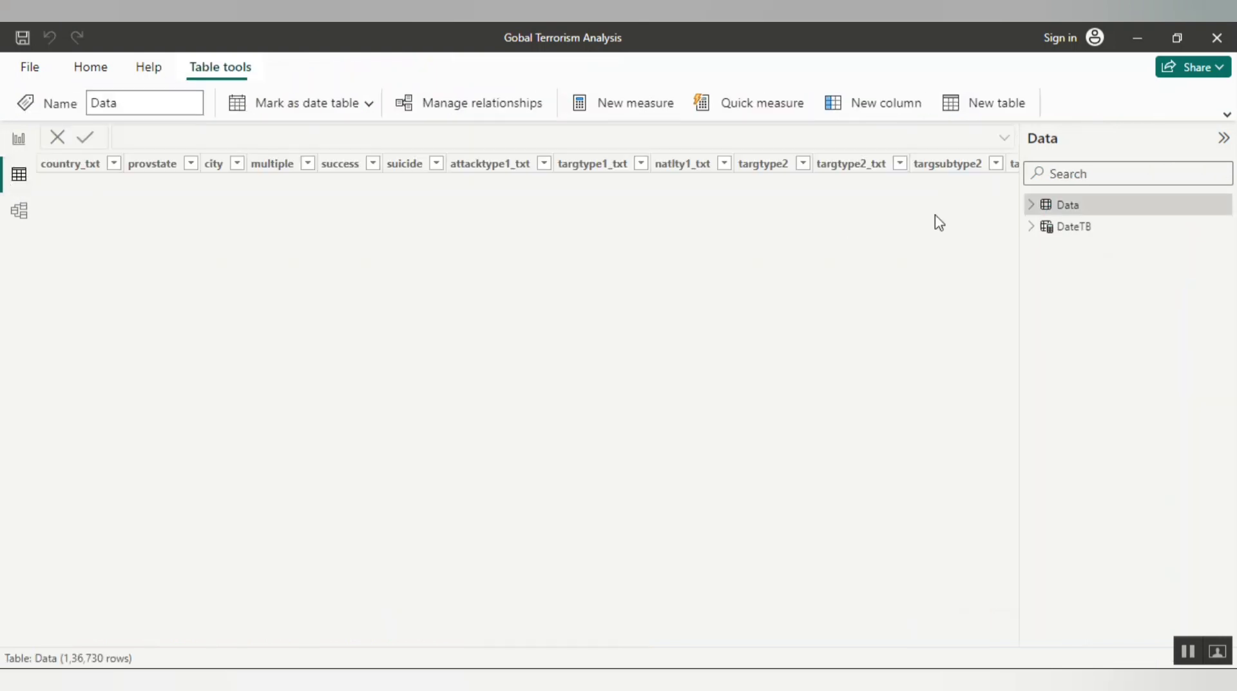
left_click(1063, 175)
type("wa")
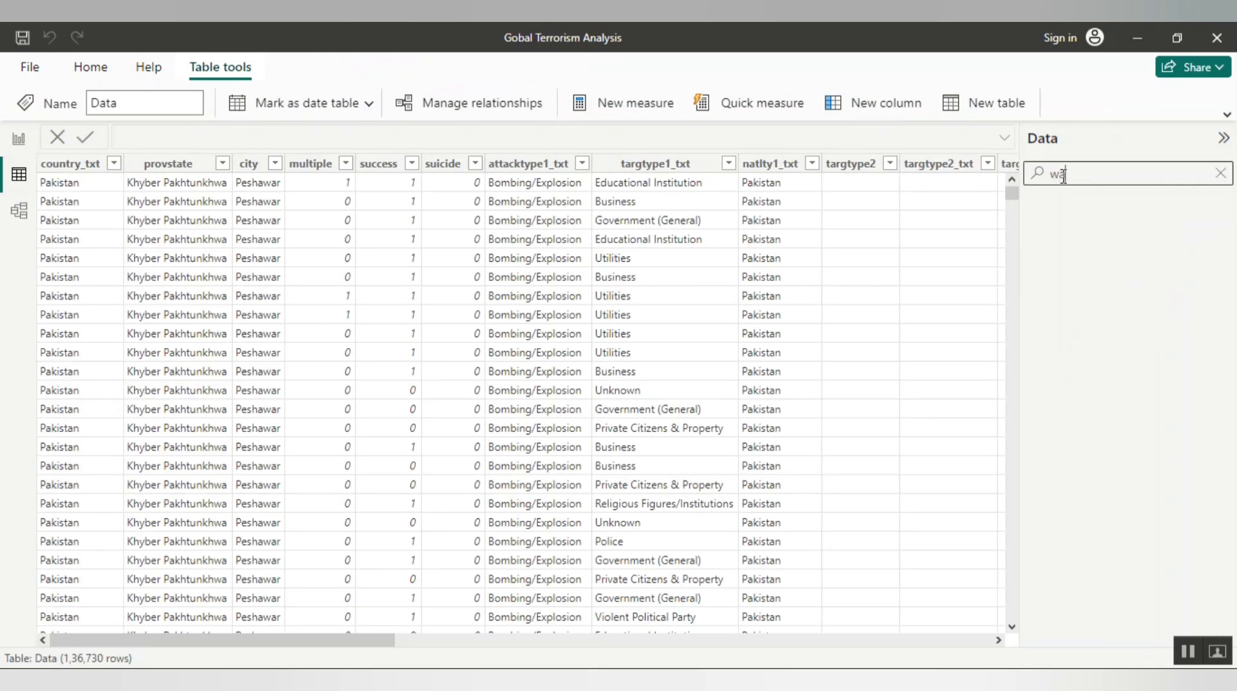
type("a")
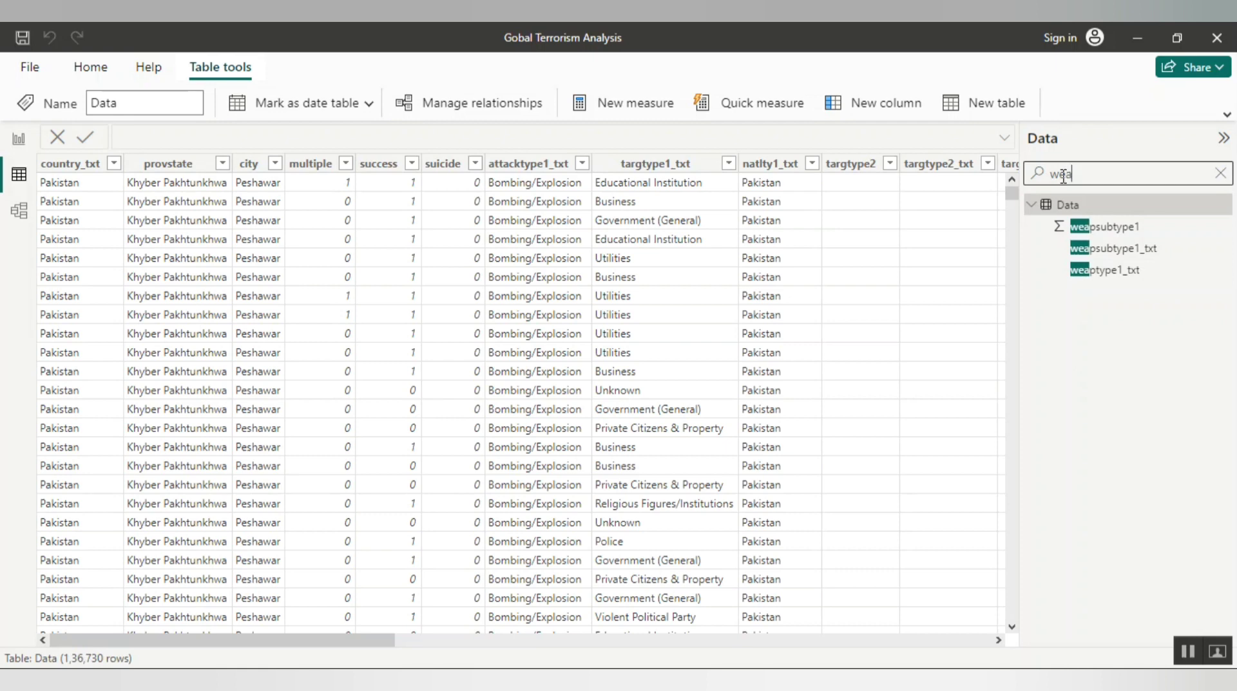
left_click(1104, 276)
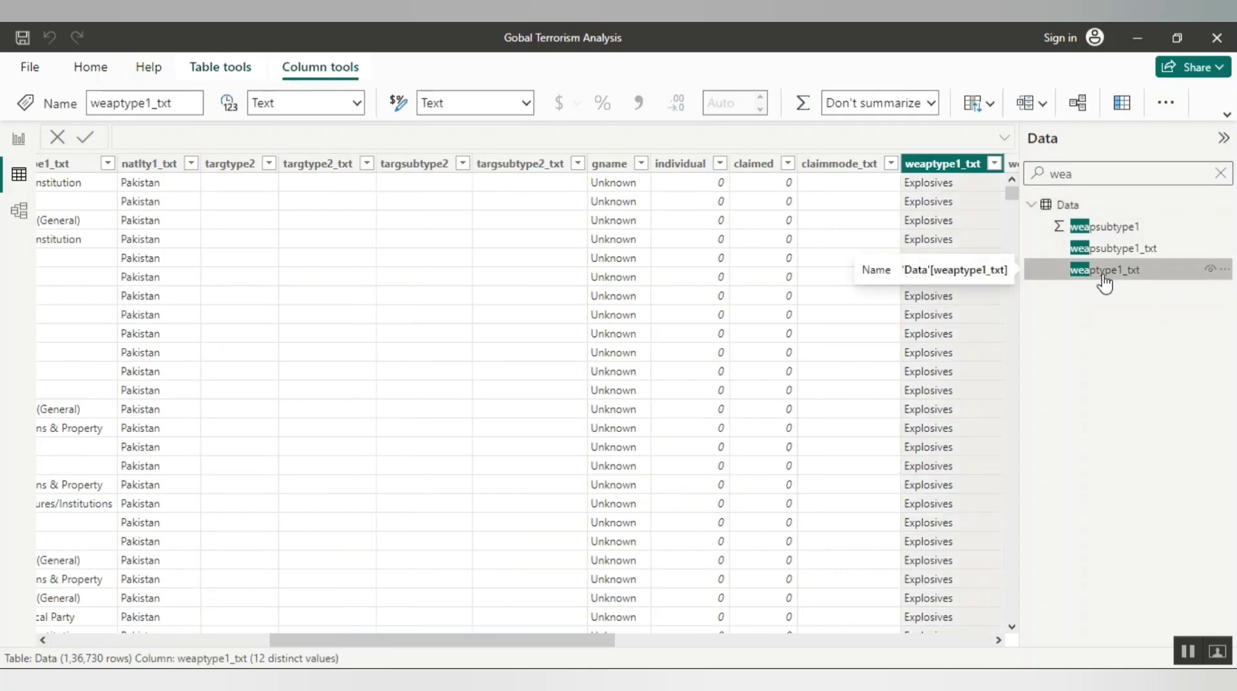
left_click(996, 164)
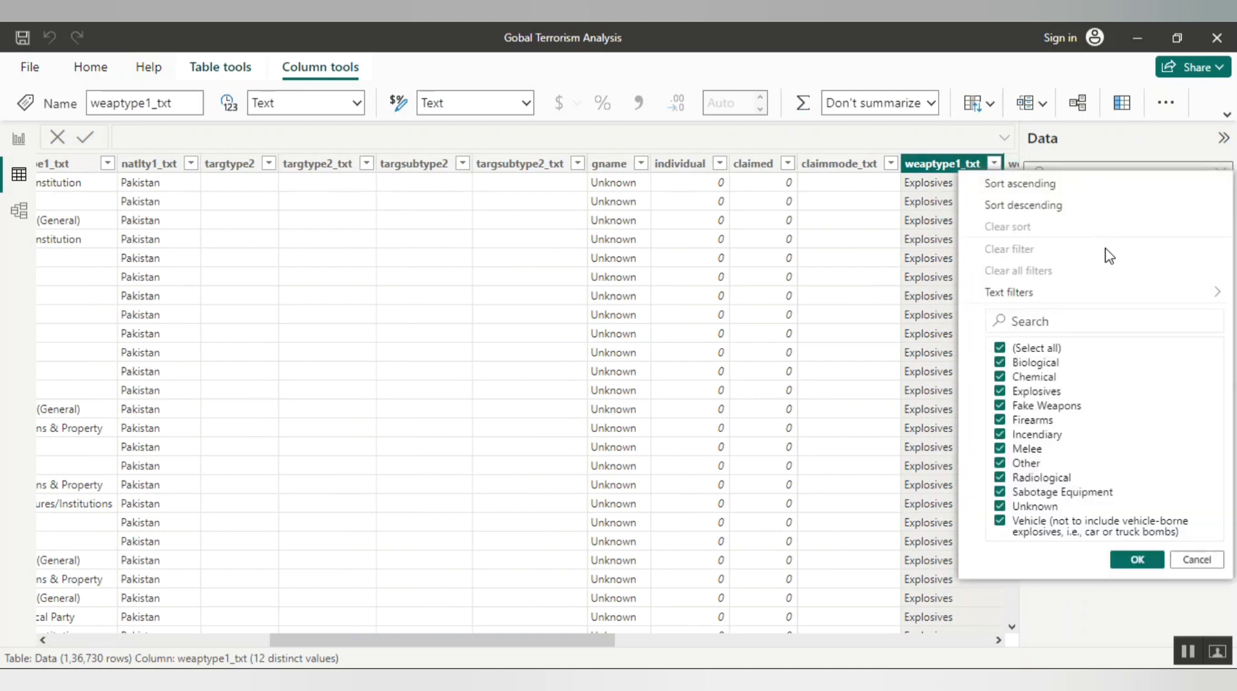
left_click(967, 297)
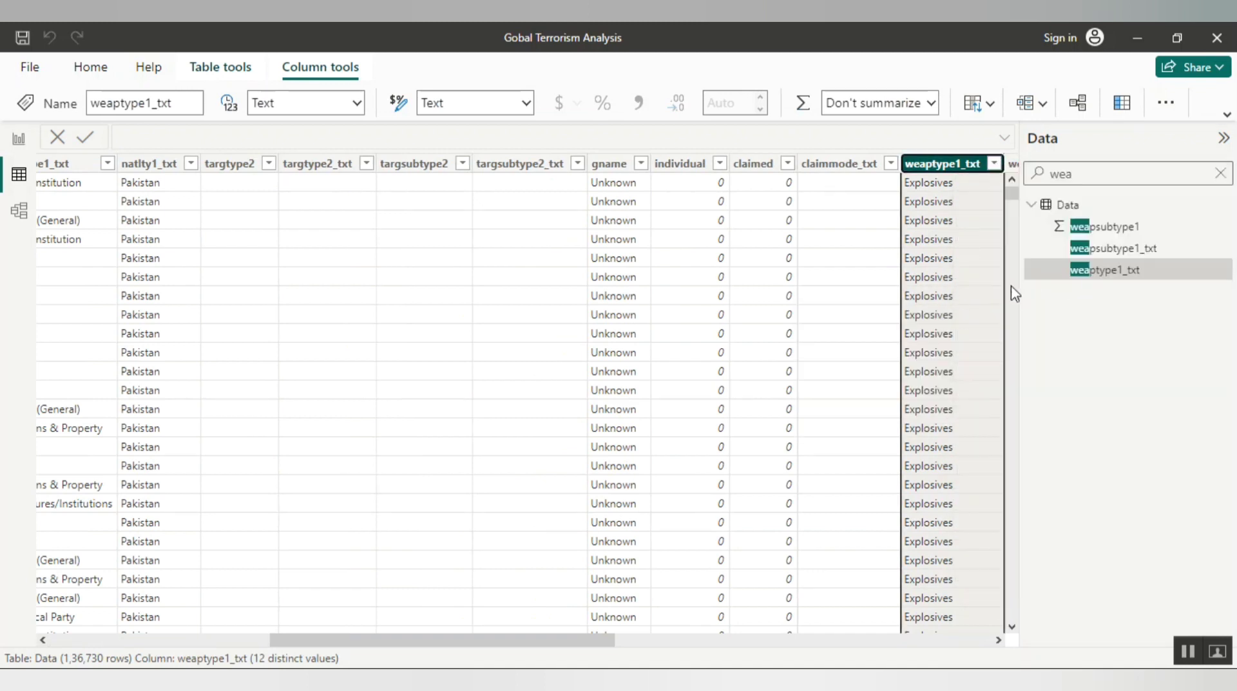
- Examine the contents of the weapsubtype1 and weapsubtype1_txt columns in the data table
left_click(1113, 226)
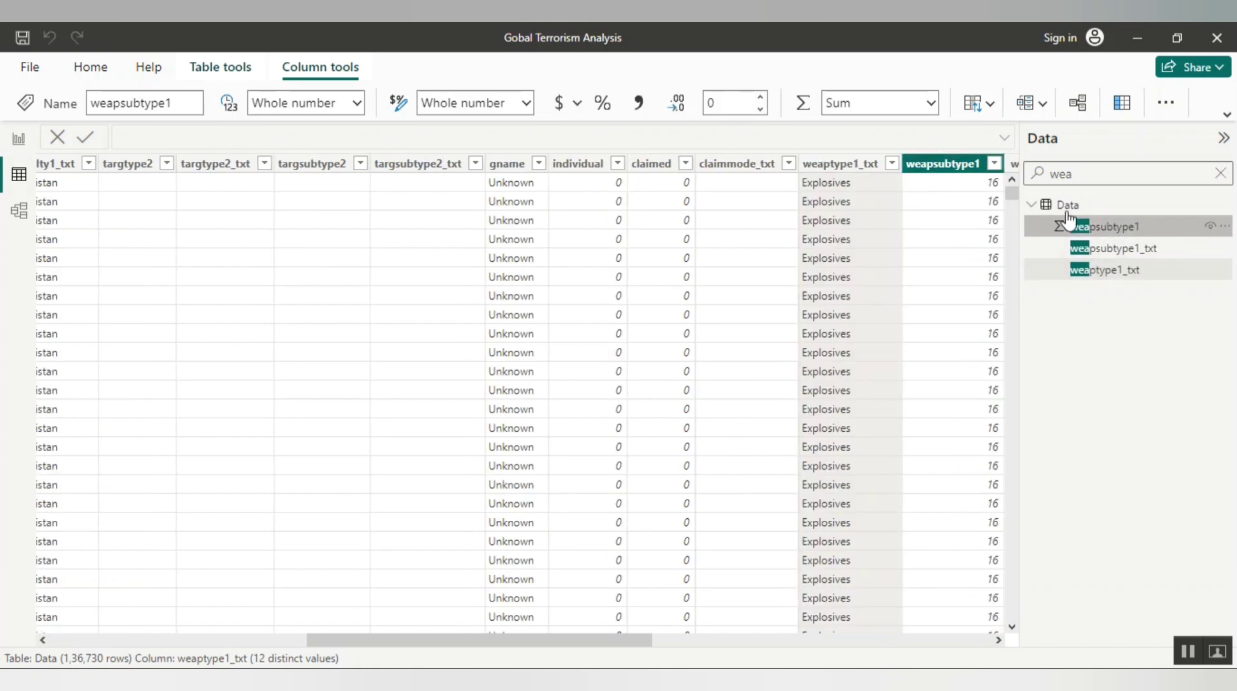
left_click(1106, 256)
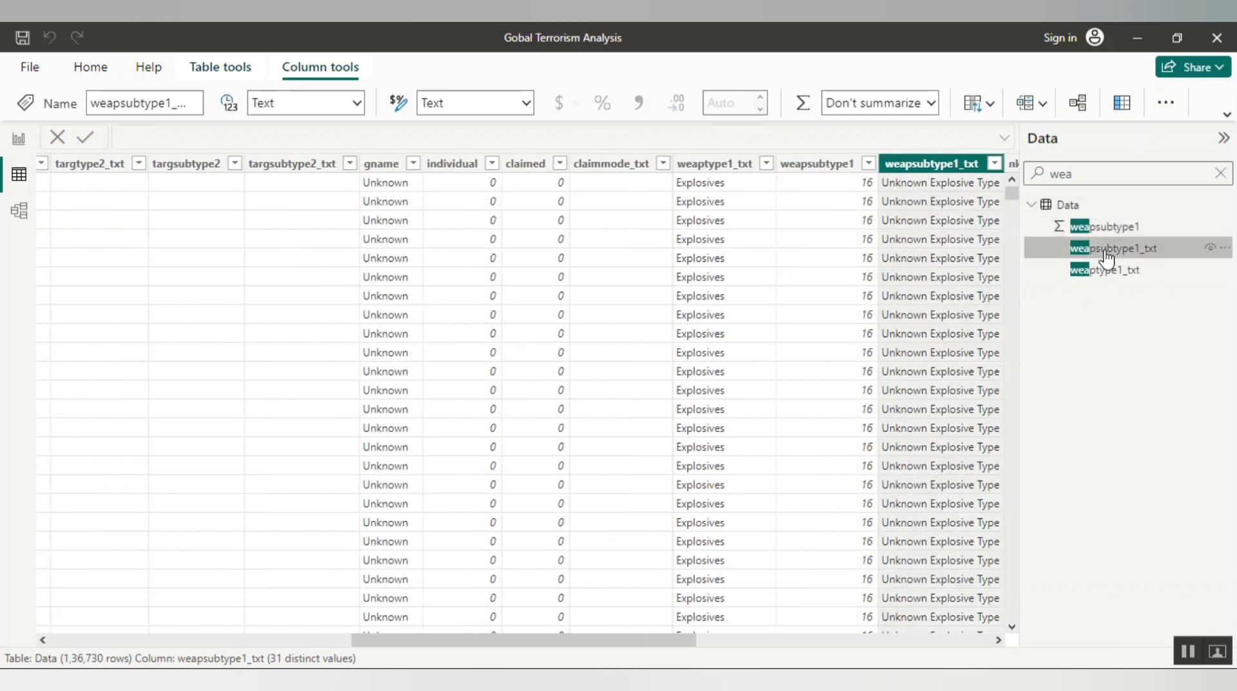
left_click(995, 163)
left_click(123, 143)
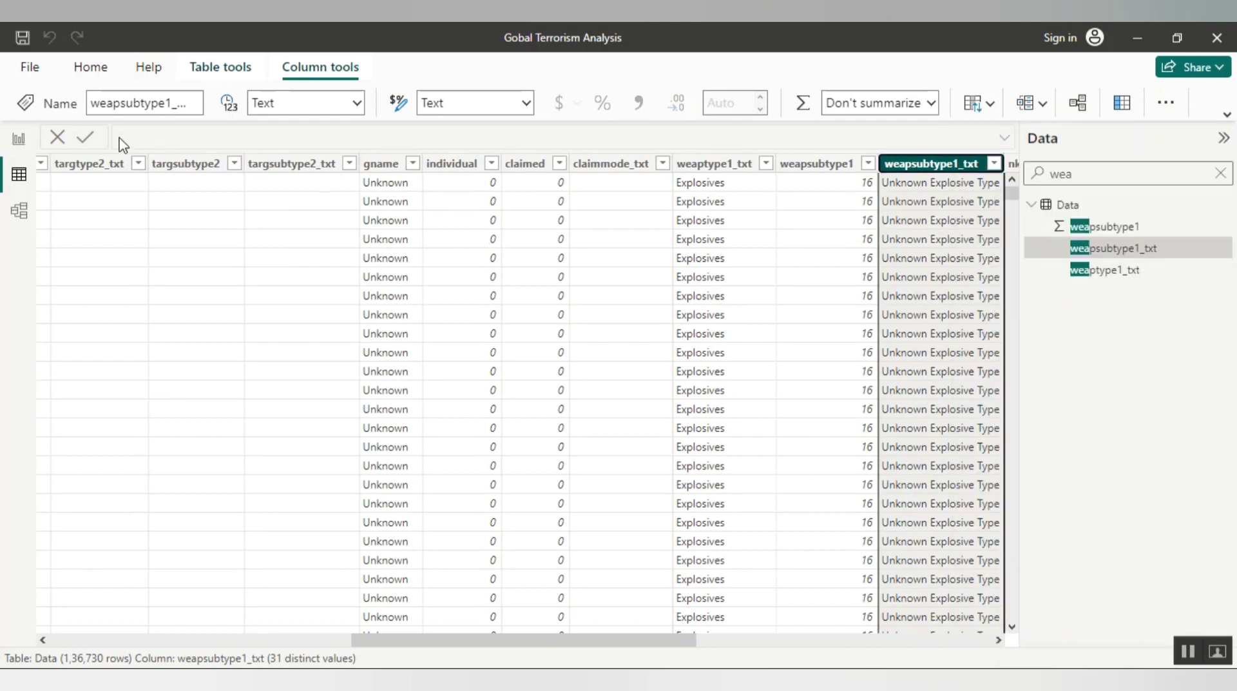
- In the report's Top 20 Victim Nations matrix, replace the Country rows with weaptype1_txt and weapsubtype1_txt nested below it
left_click(18, 141)
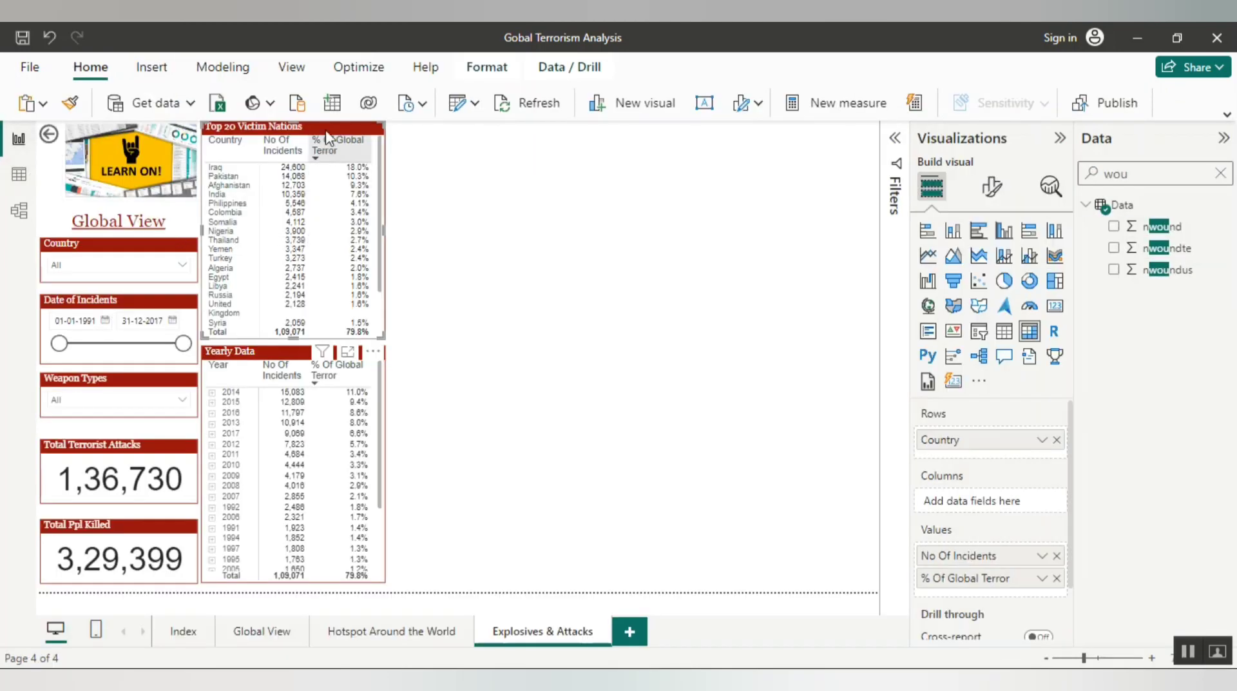
double_click(1119, 180)
type("we")
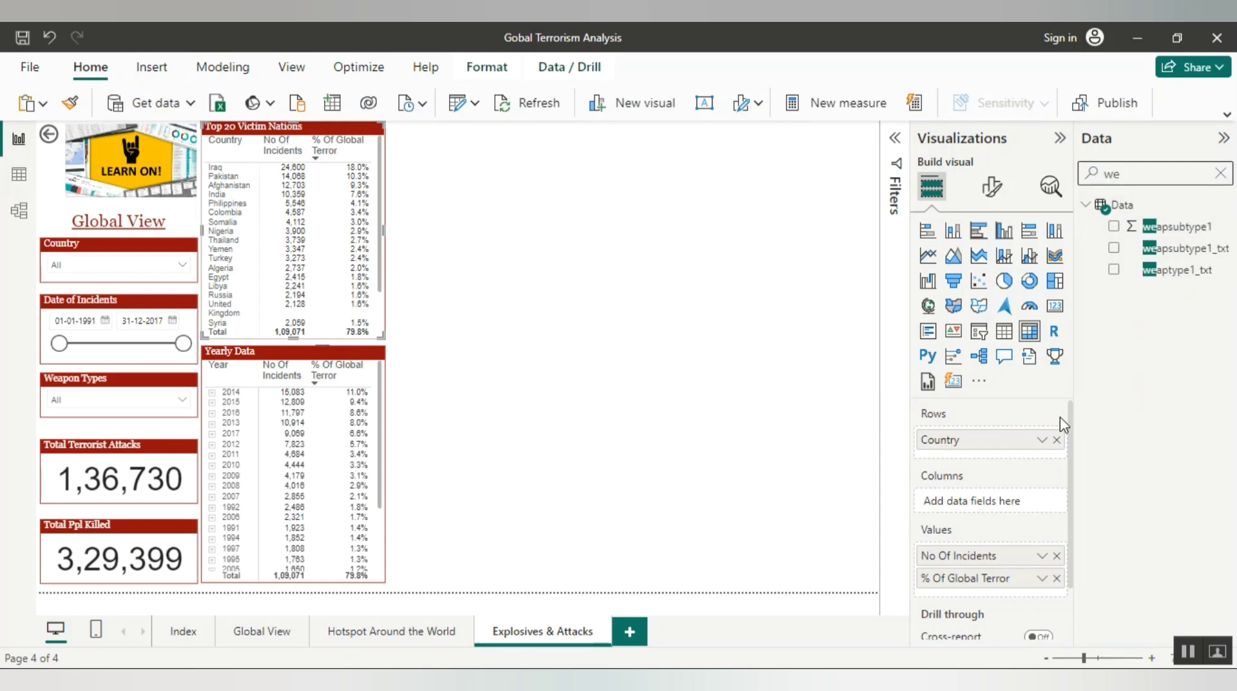
left_click(1057, 440)
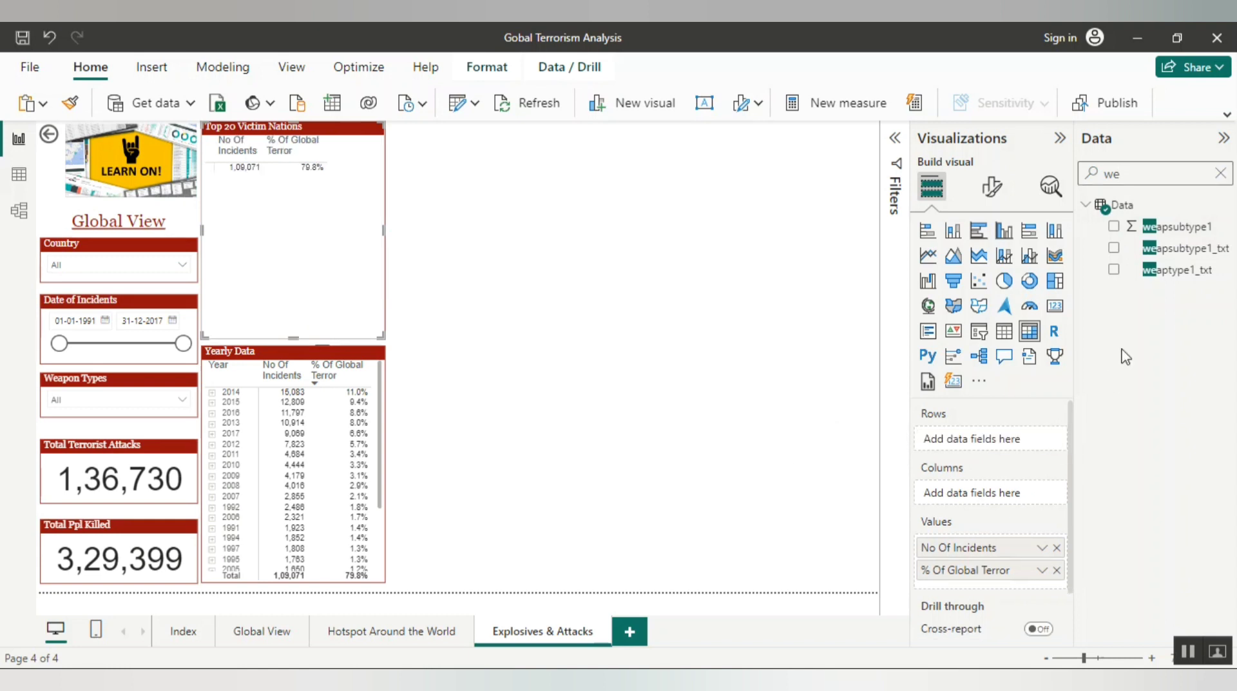
left_click(1113, 270)
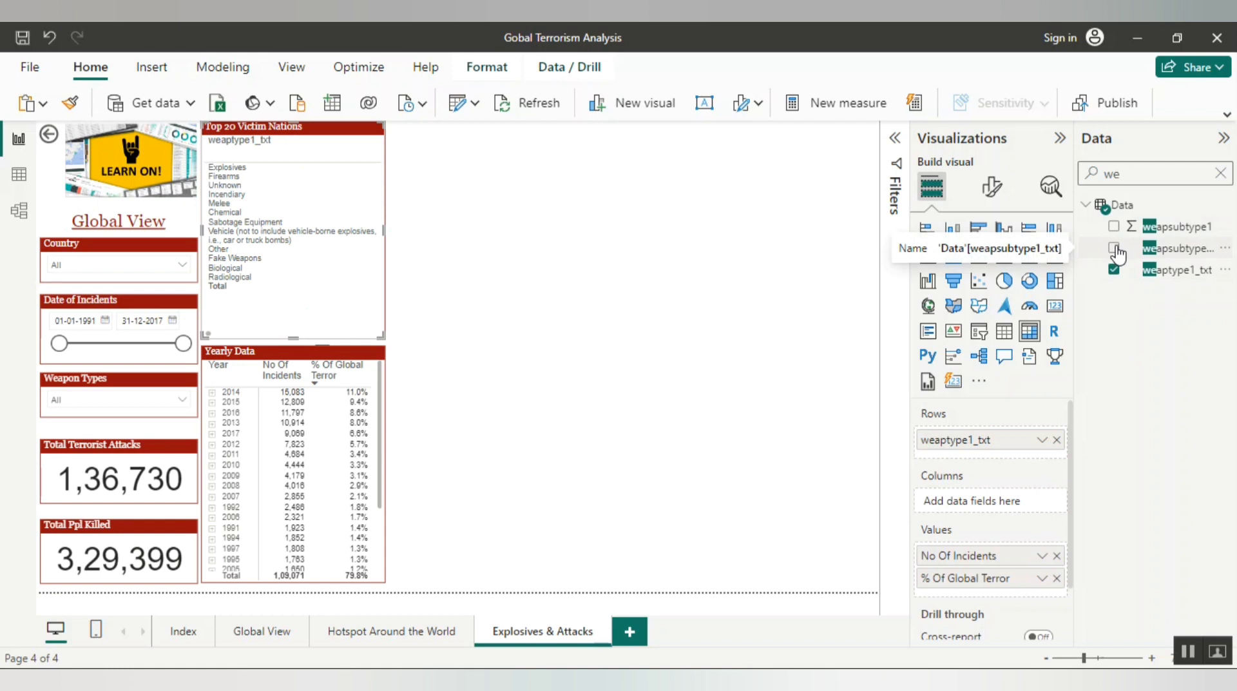
left_click(1114, 248)
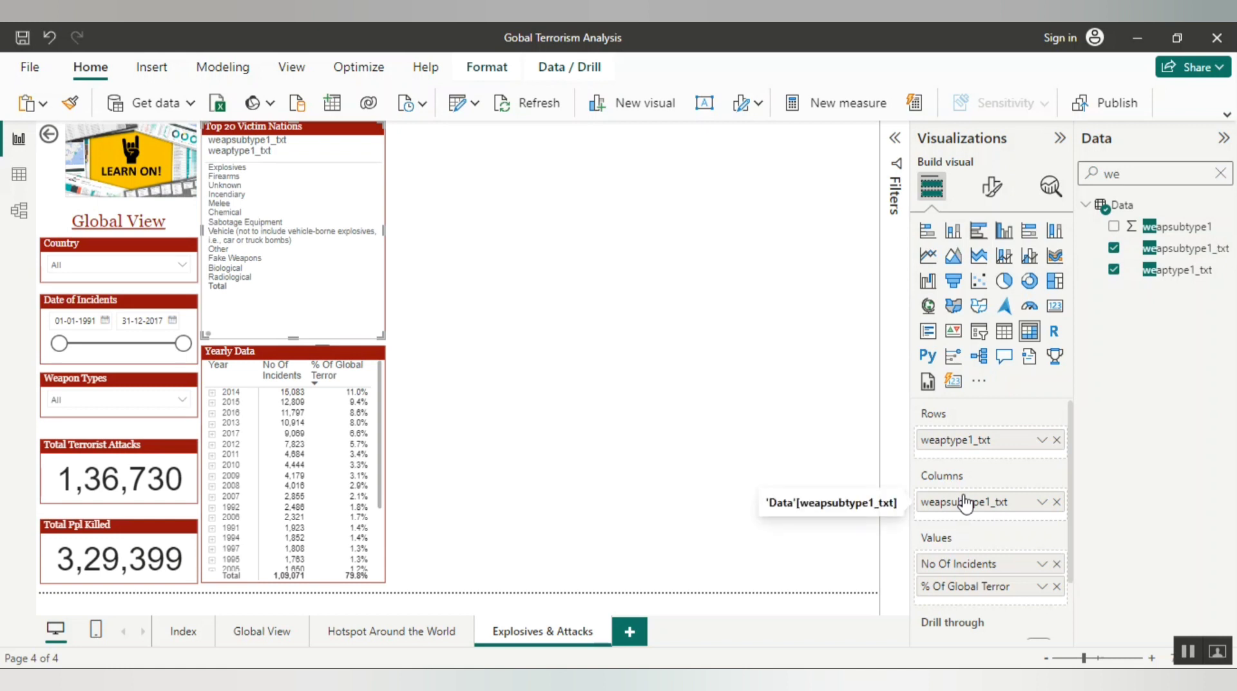
left_click_drag(965, 502, 972, 453)
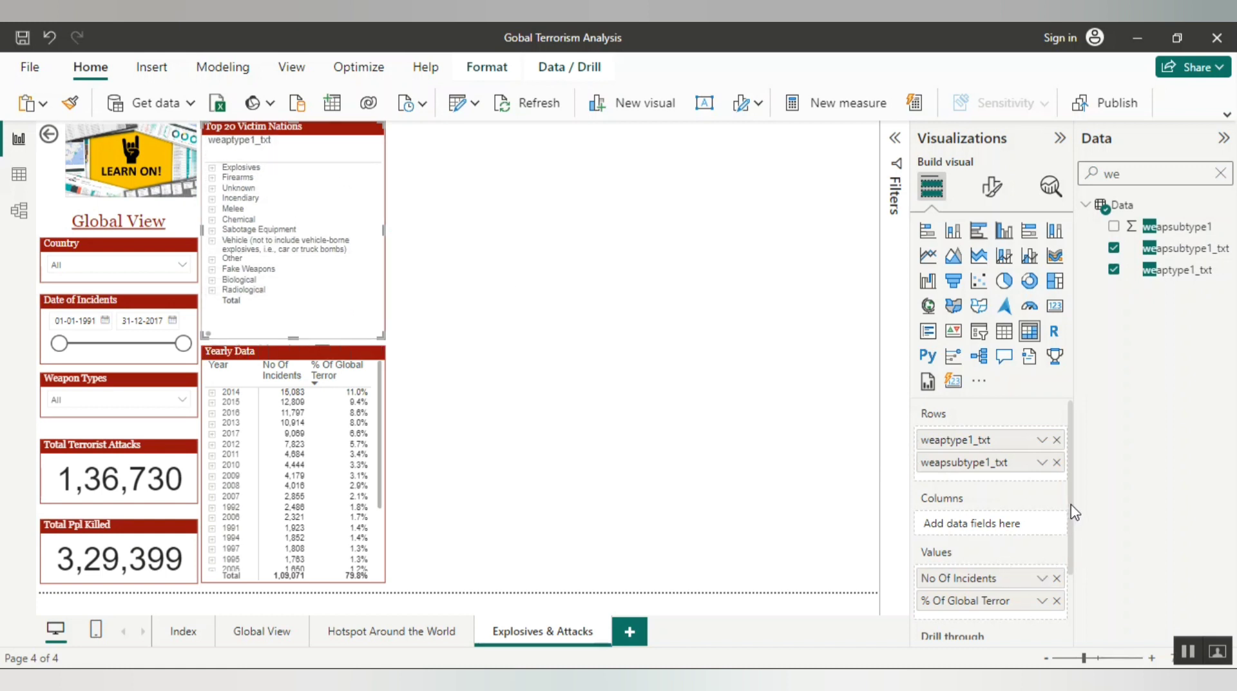
- Rename the matrix's % Of Global Terror value as "% Used"
left_click_drag(1071, 505, 1071, 574)
scroll(1073, 542, "up", 1)
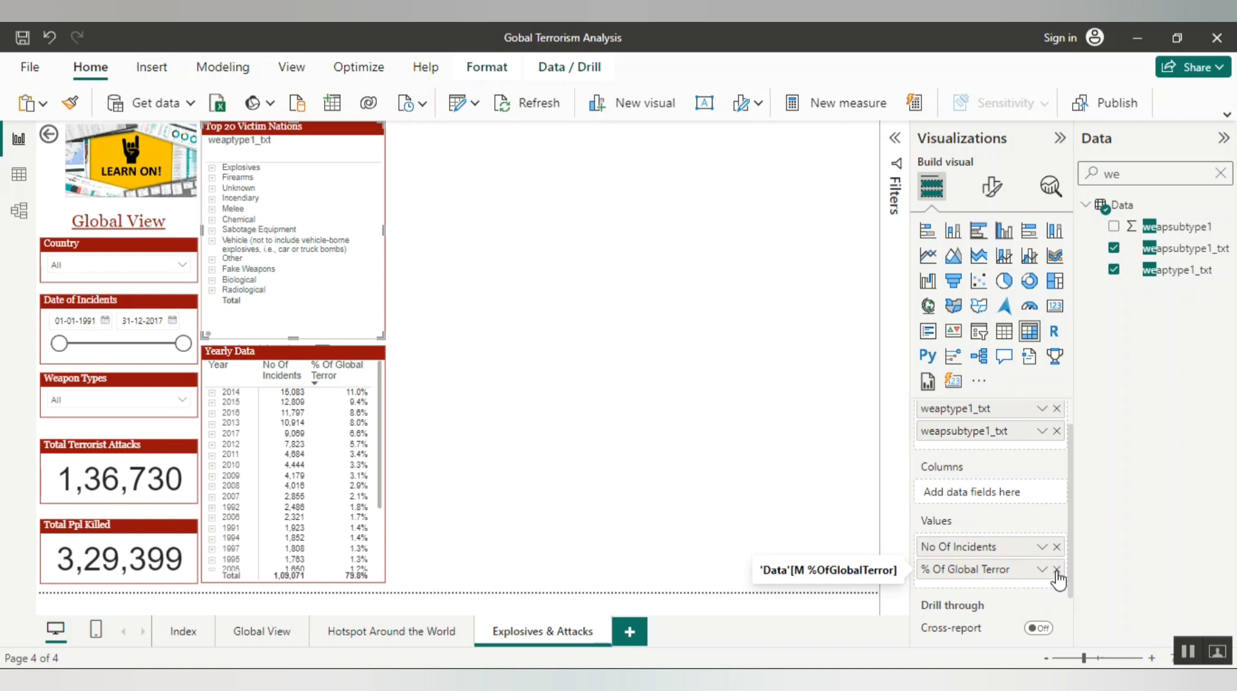
double_click(968, 571)
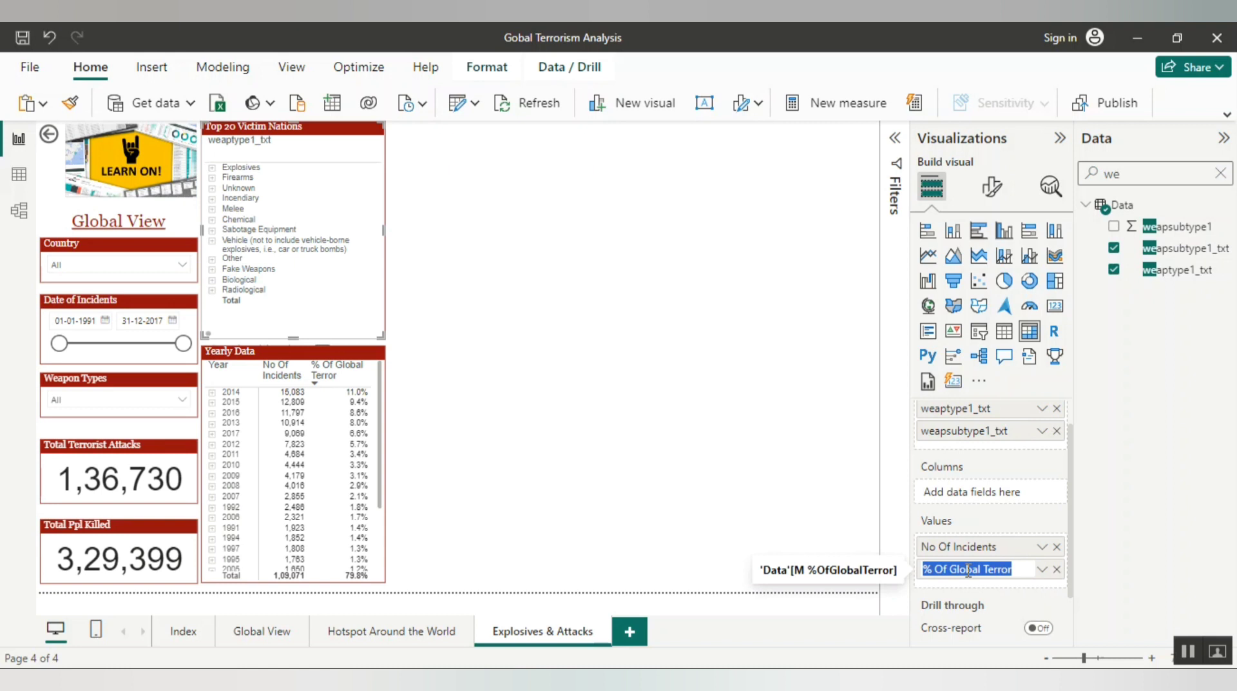
type("% Used")
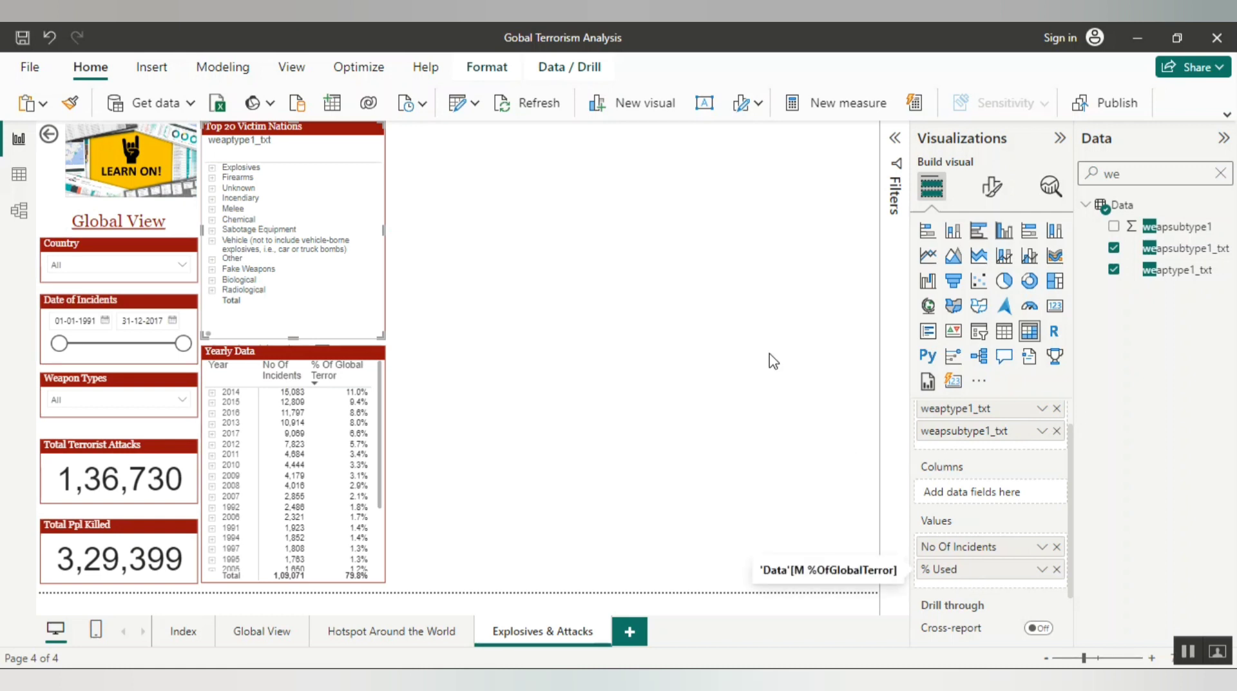
key("Return")
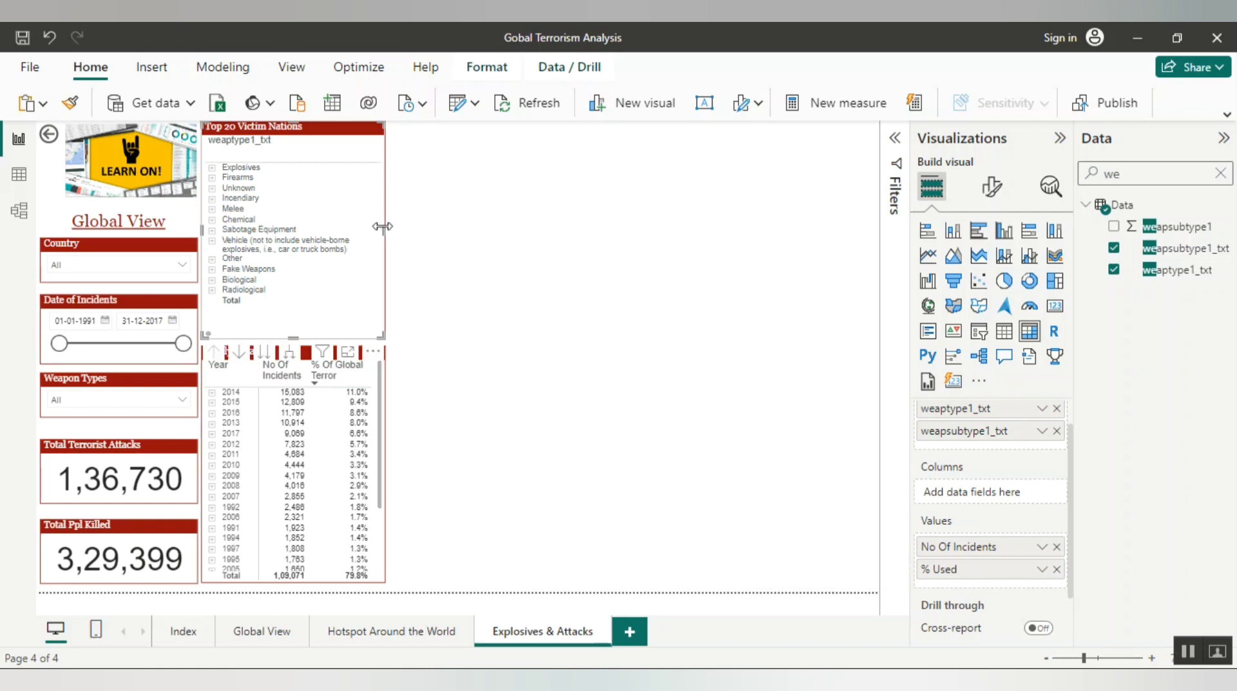
- Widen the weapons matrix, narrow its weapon type and % Used columns, and widen No Of Incidents to fit its heading on one line
left_click_drag(383, 227, 511, 232)
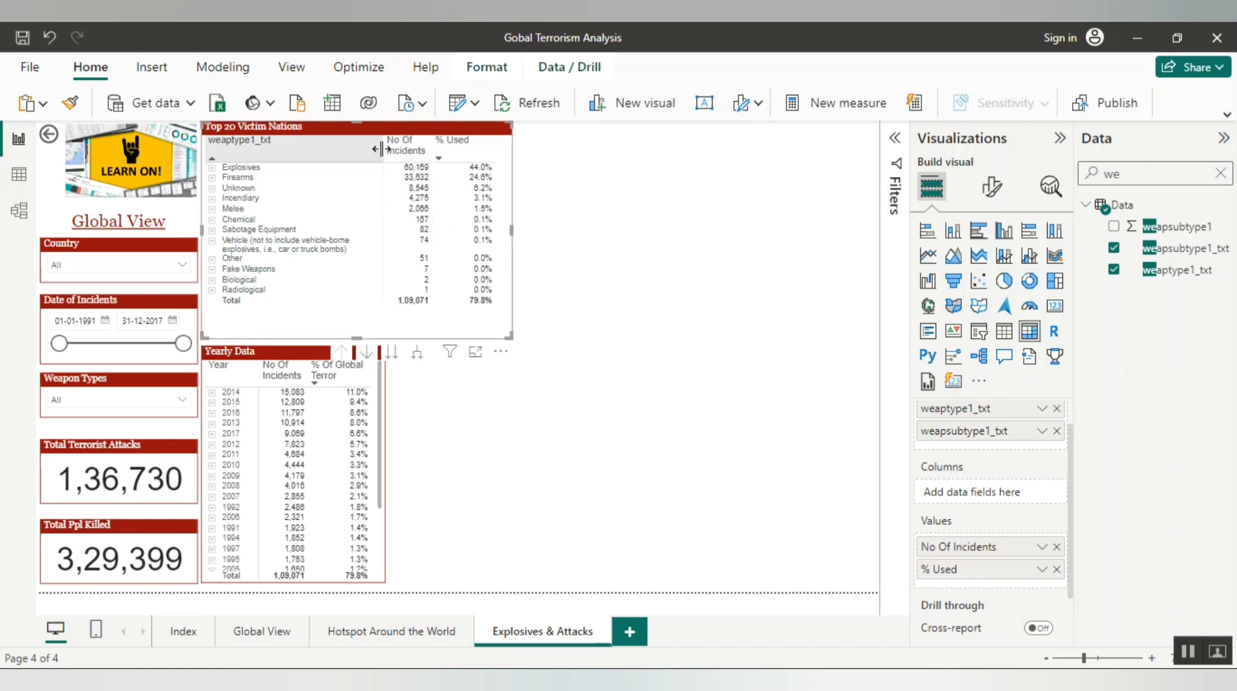
left_click_drag(382, 149, 304, 161)
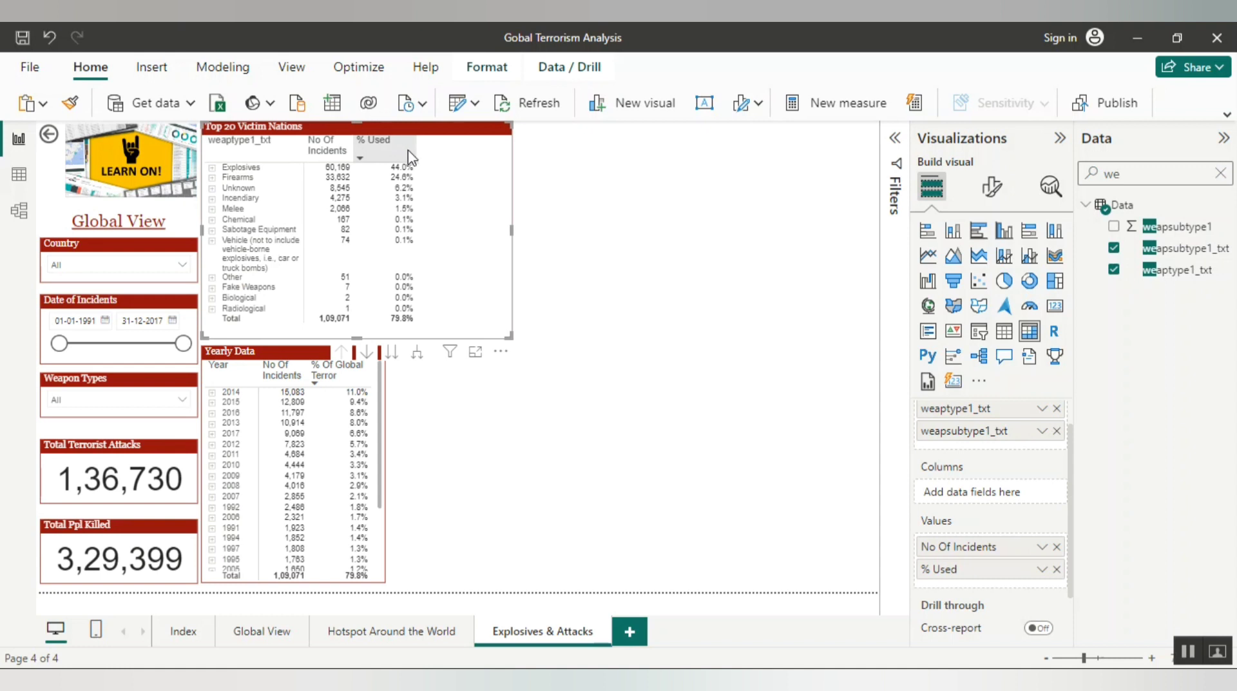
left_click_drag(415, 150, 393, 152)
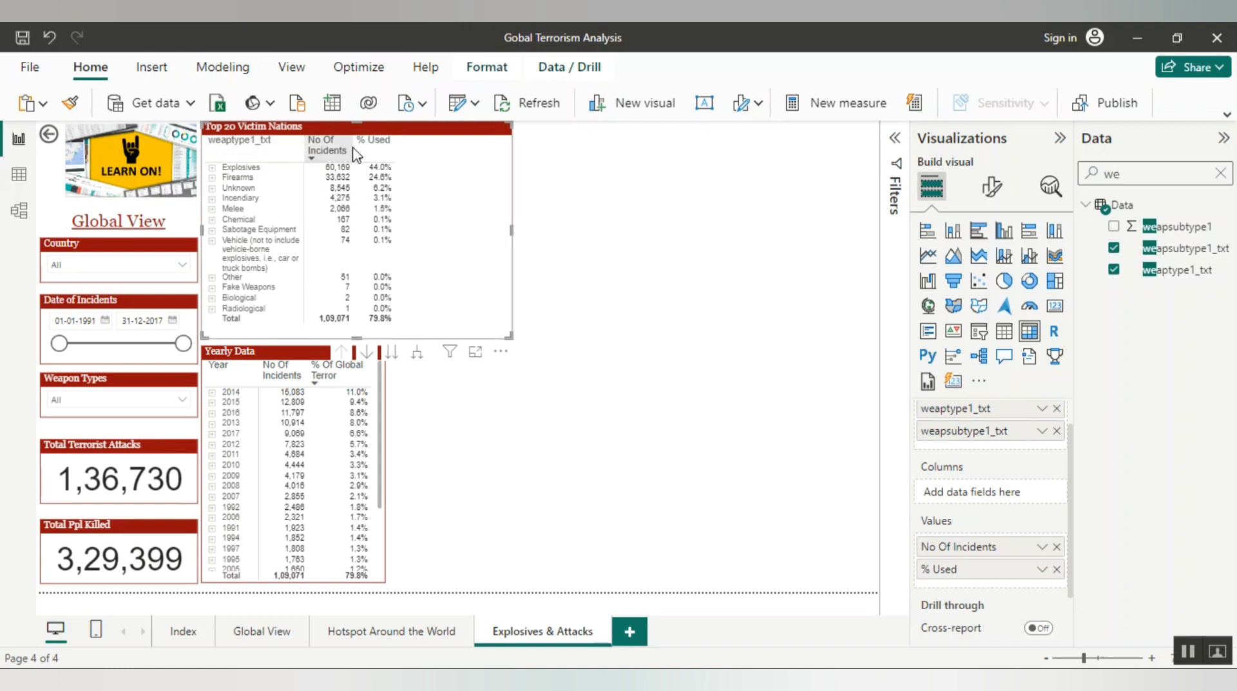
left_click_drag(351, 147, 380, 161)
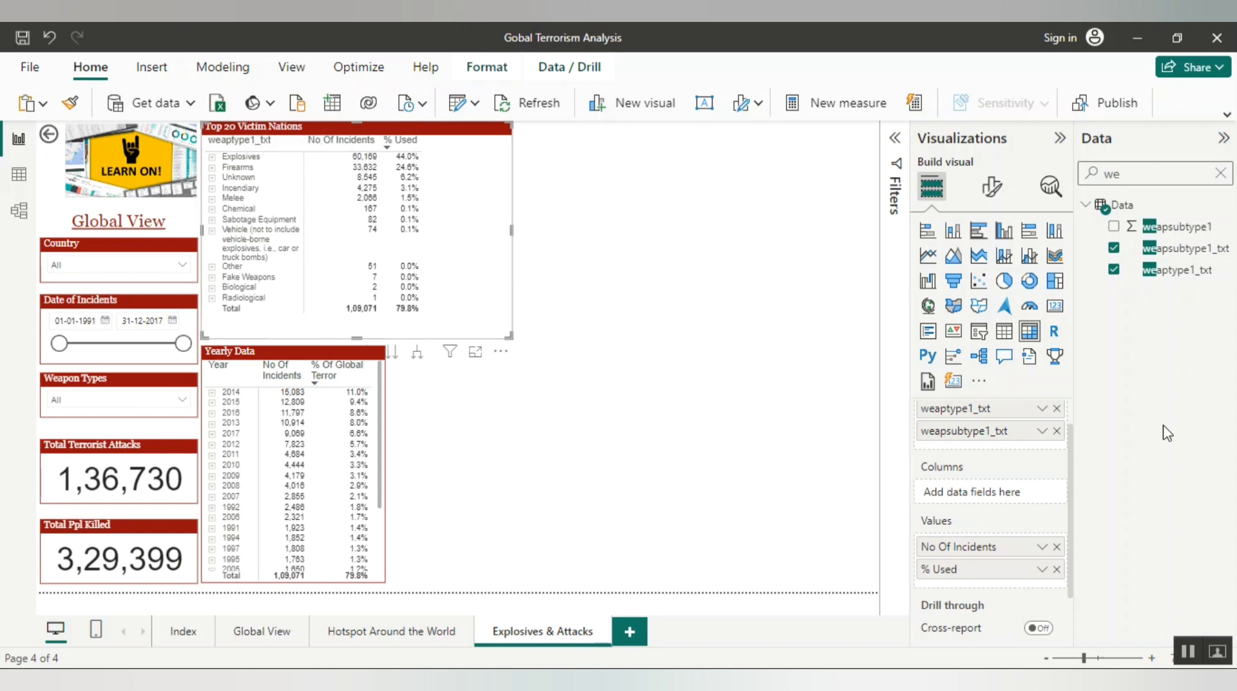
- Rename the matrix's weaptype1_txt row field as "Weapon Type"
left_click(986, 192)
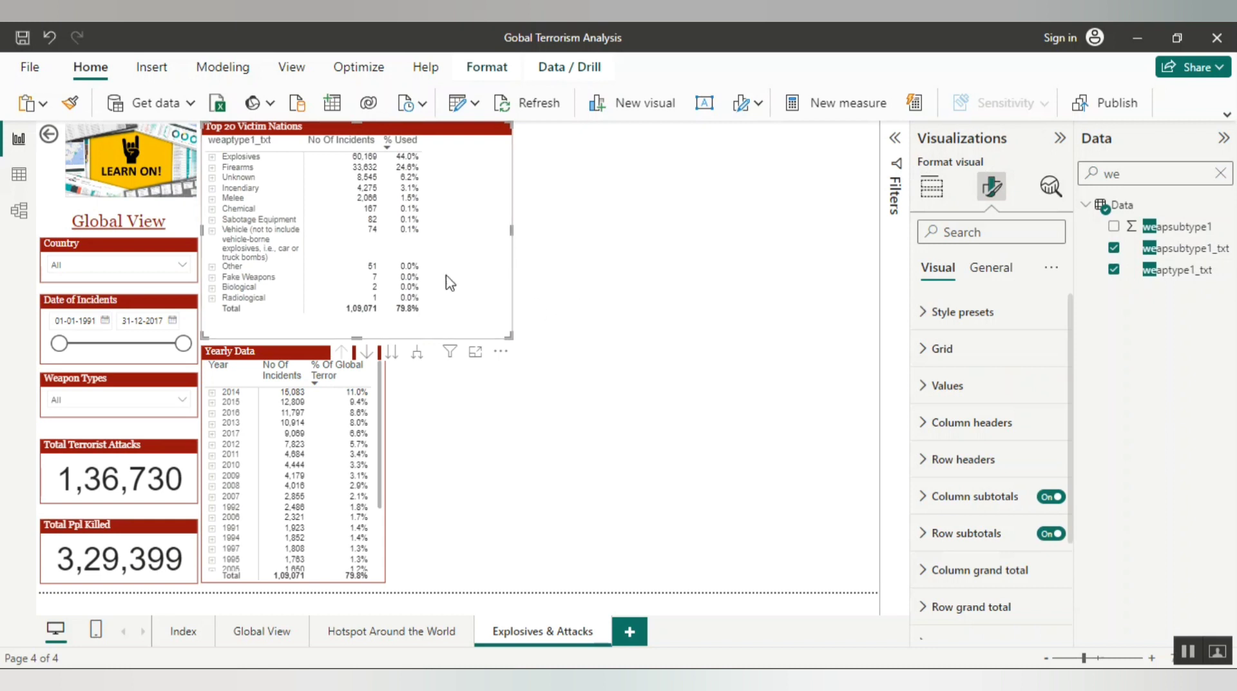
left_click(931, 189)
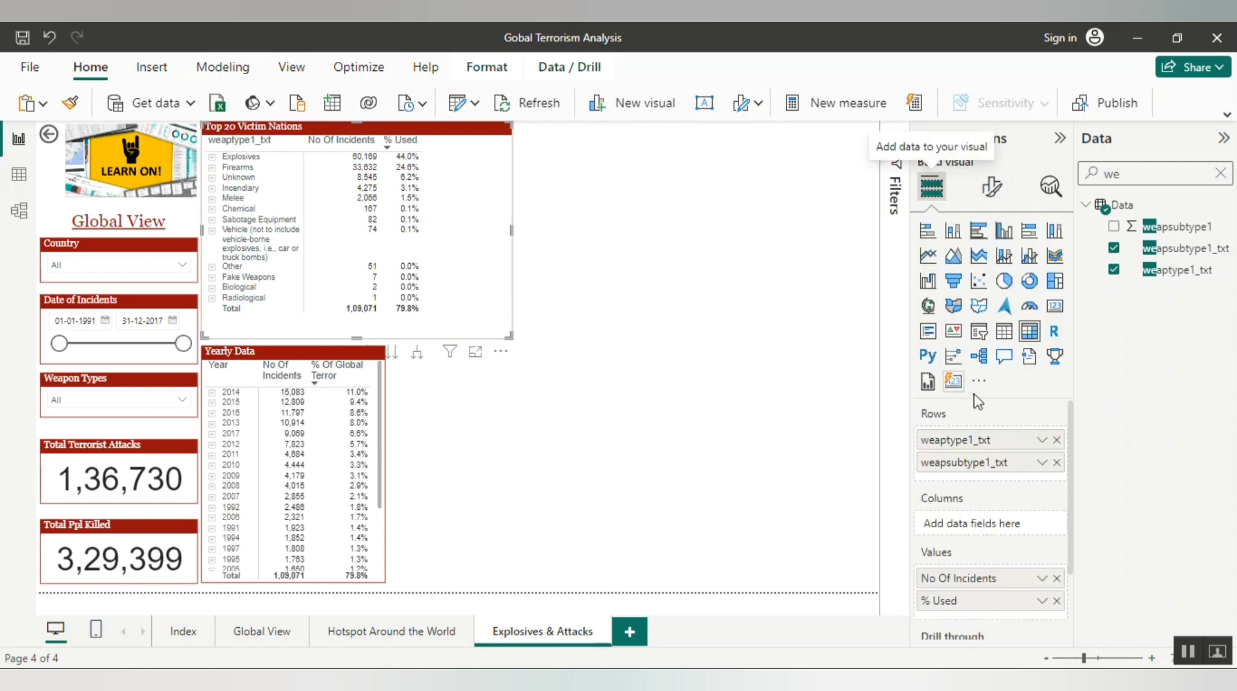
double_click(966, 443)
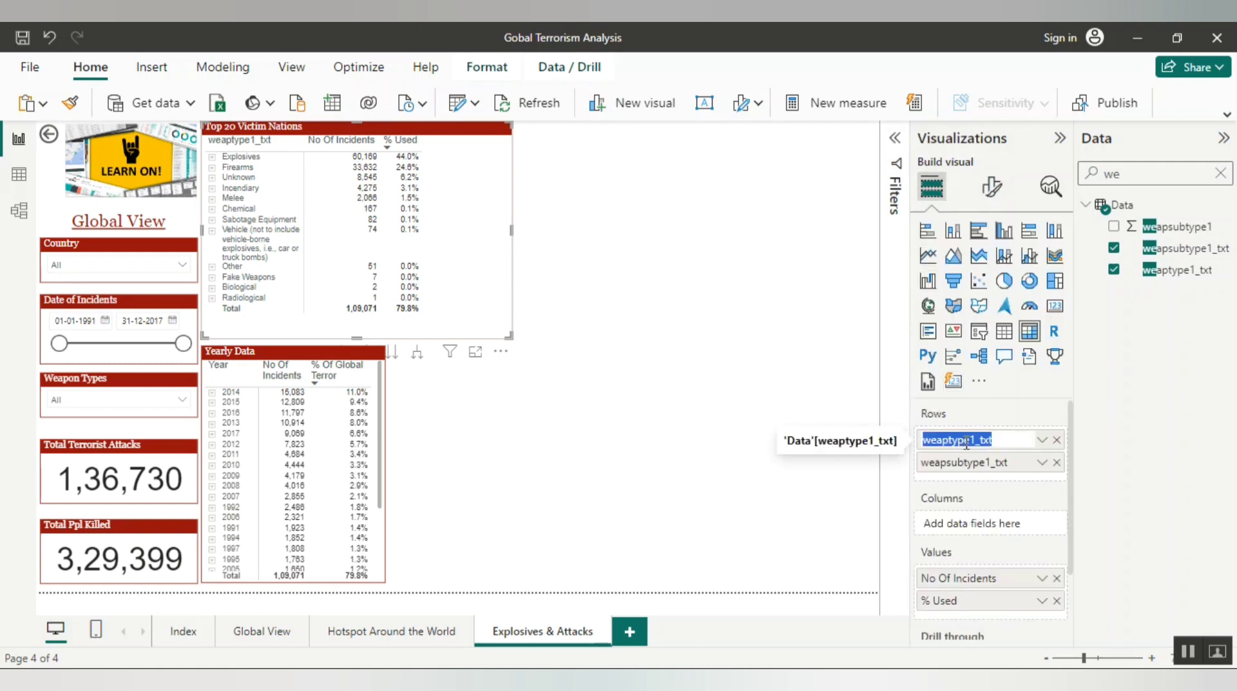
left_click(966, 443)
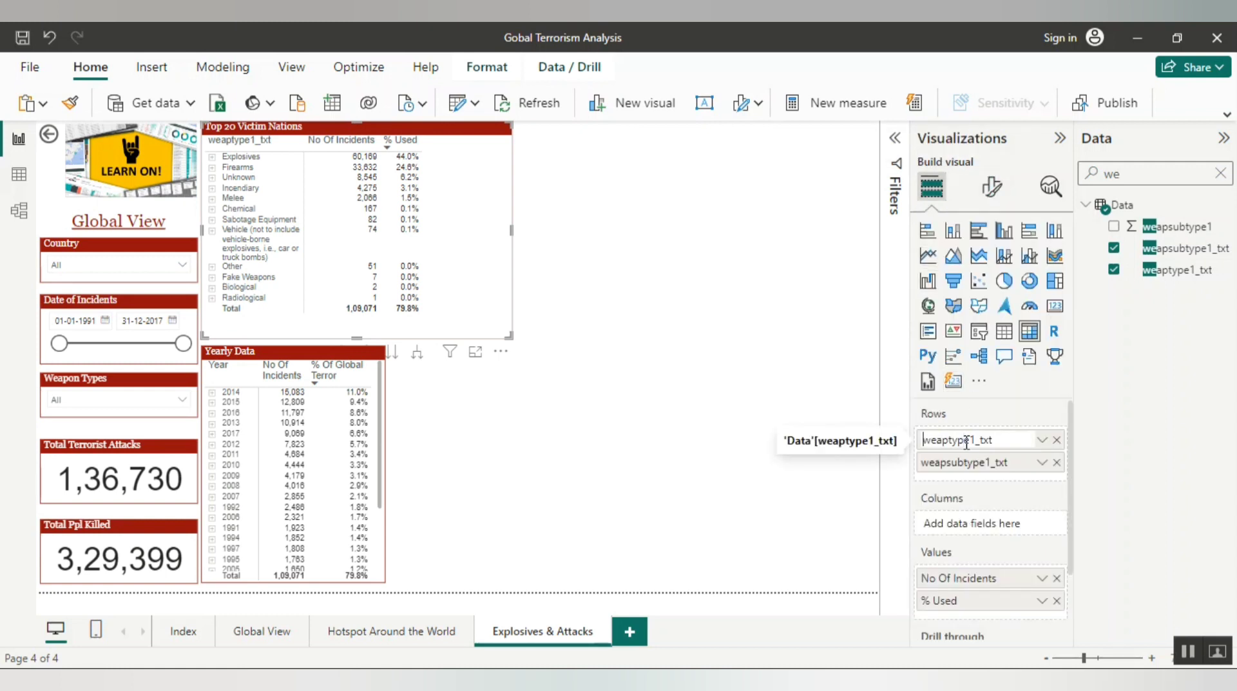
type("Weapon ")
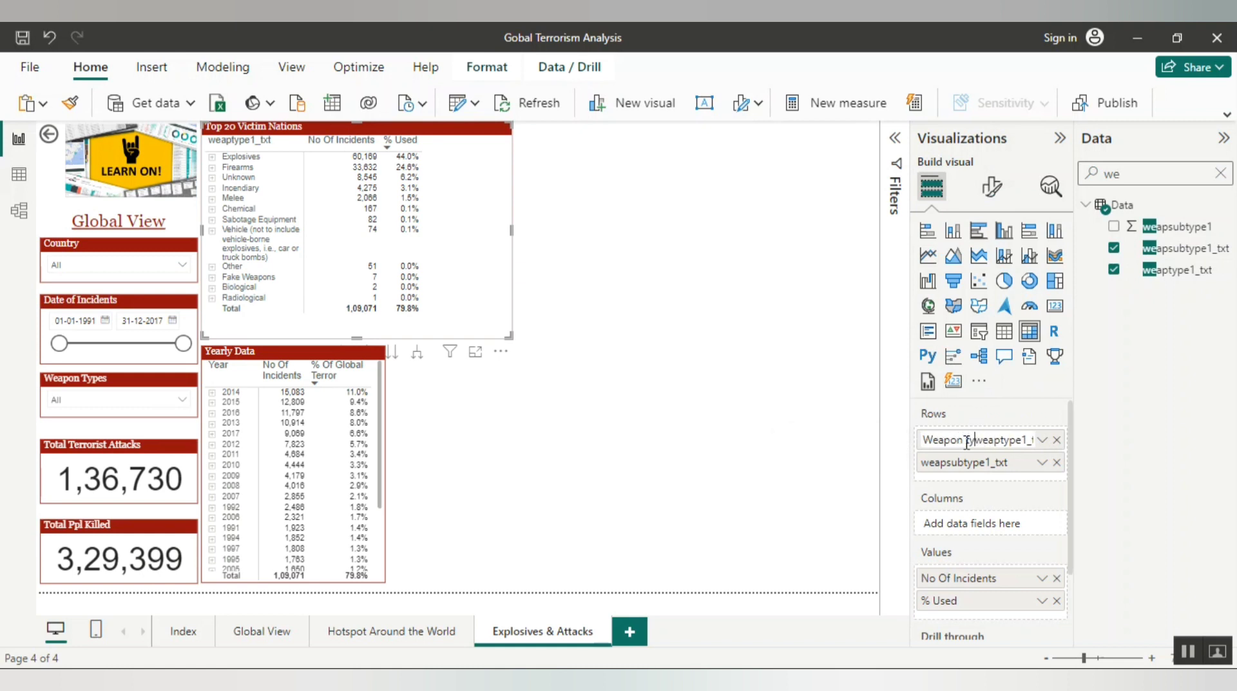
type("type")
key("Delete")
key("Delete")
key("Delete")
key("Delete")
key("Delete")
key("Delete")
key("Delete")
key("Delete")
key("Delete")
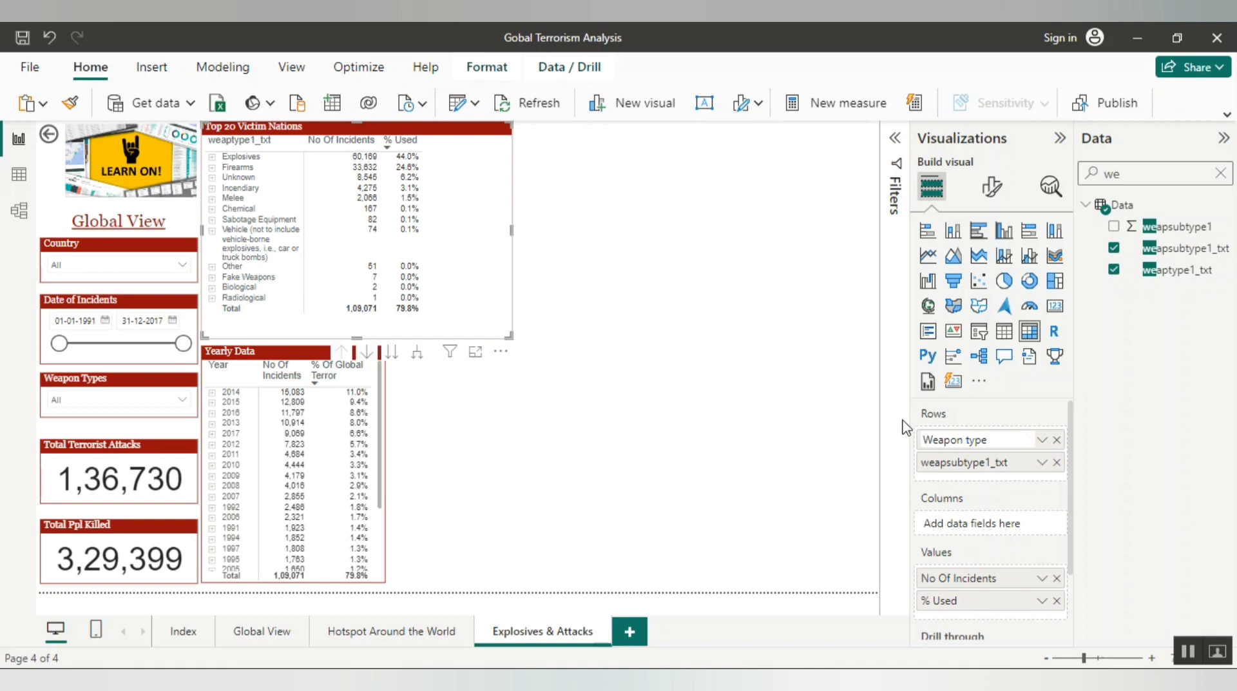
key("BackSpace")
type("T")
key("Return")
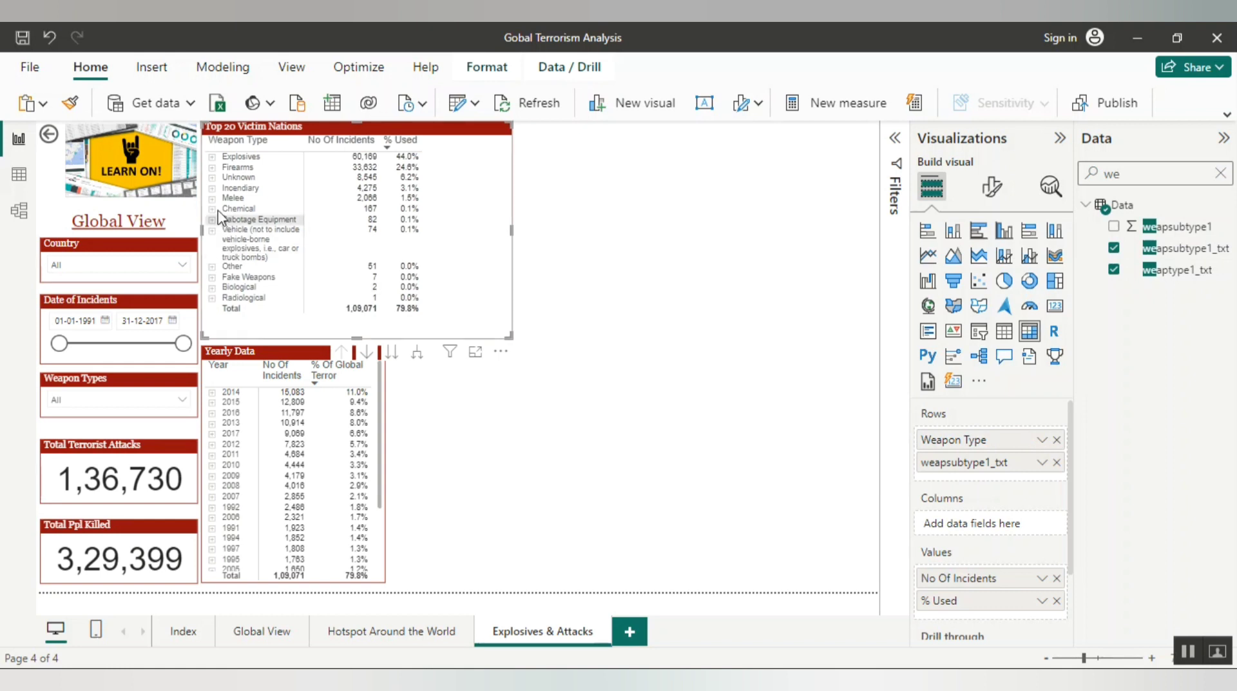
- Check the weapon subtypes under Explosives, collapse them again, and shrink the matrix's height and width to fit its contents
left_click(212, 157)
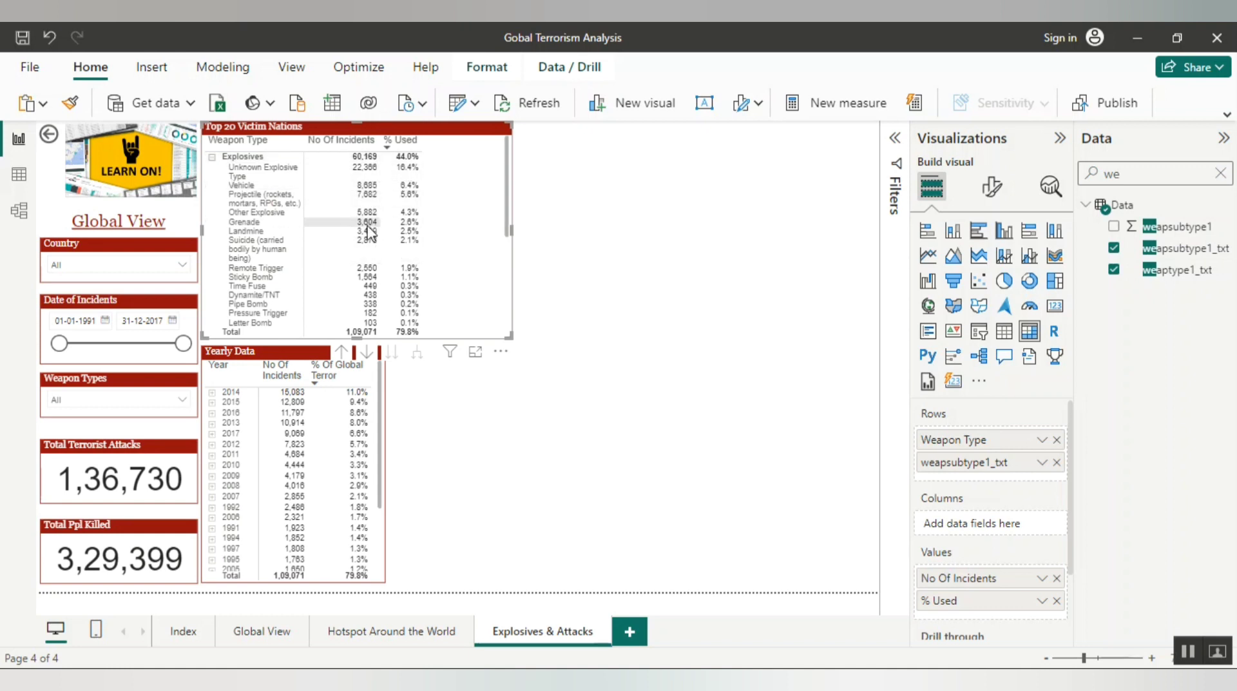
left_click(212, 158)
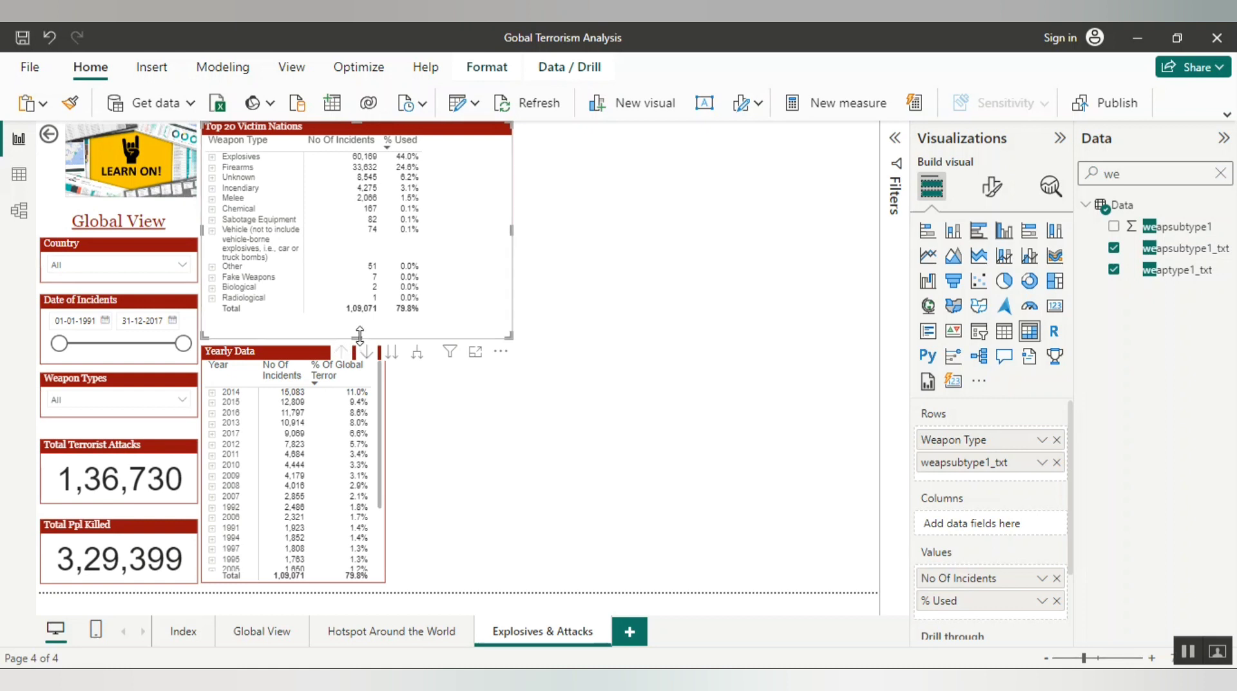
left_click_drag(360, 335, 360, 325)
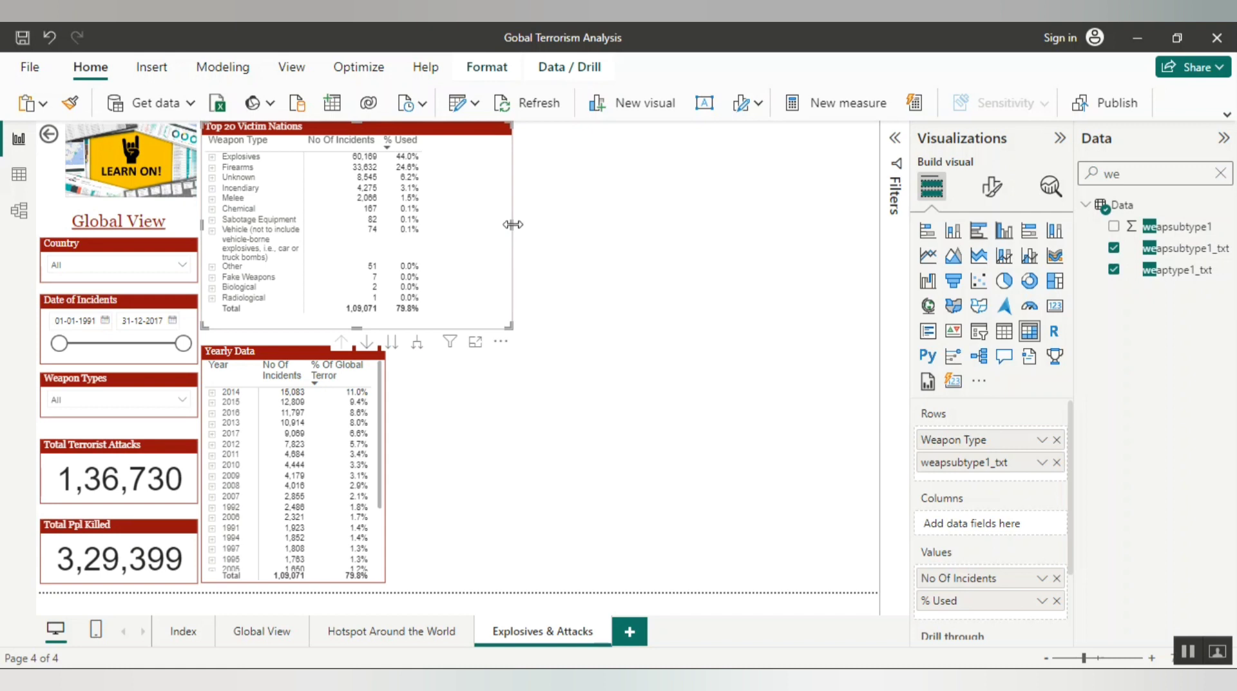
left_click_drag(513, 224, 431, 245)
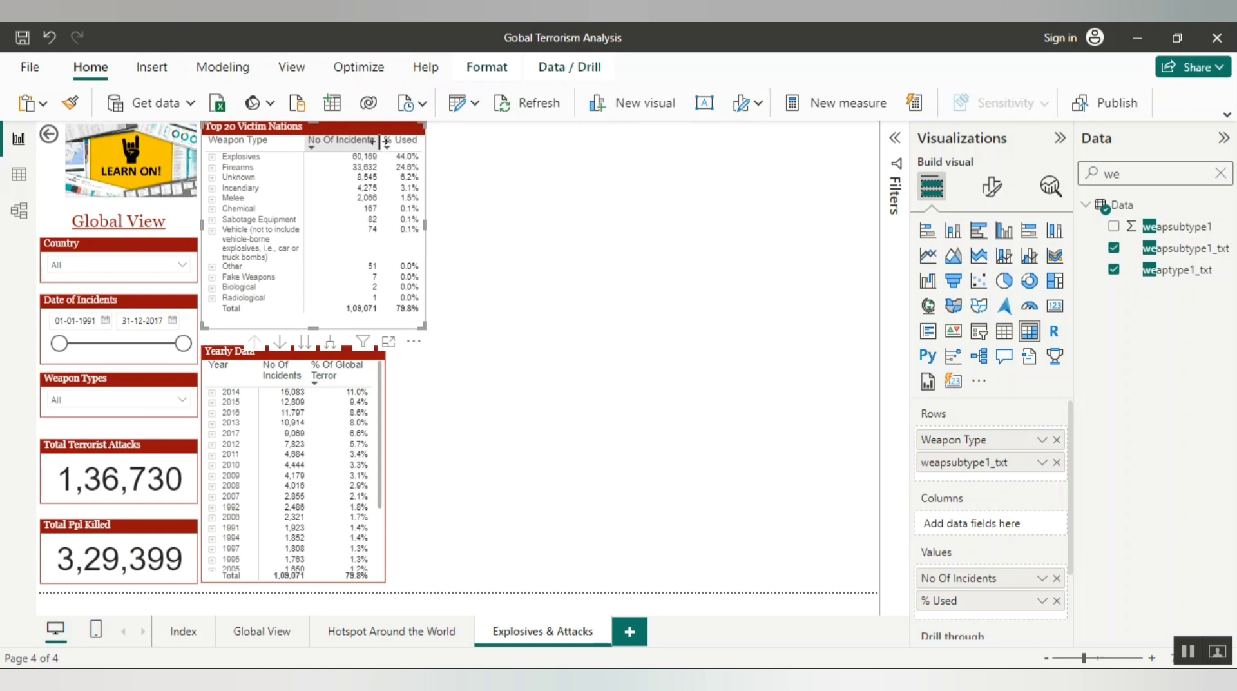
- Narrow the weapons matrix's No Of Incidents column so its heading wraps onto two lines, and reduce the matrix's width to fit
left_click_drag(378, 141, 354, 149)
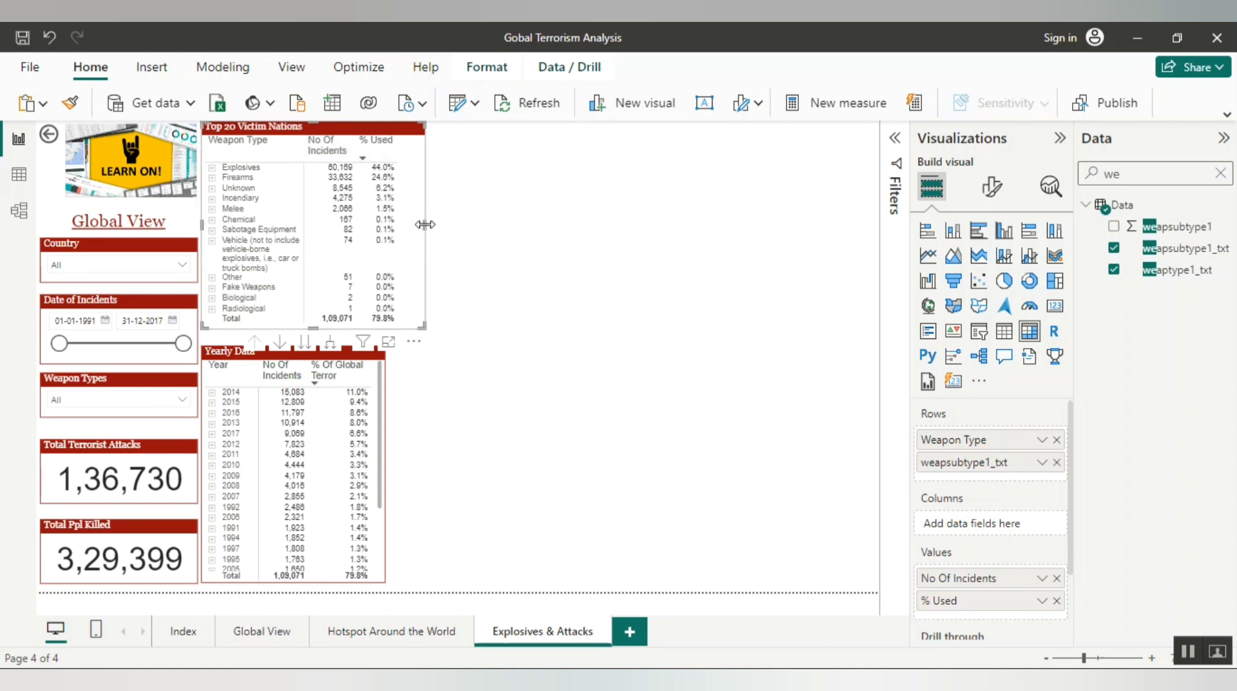
left_click_drag(425, 225, 404, 238)
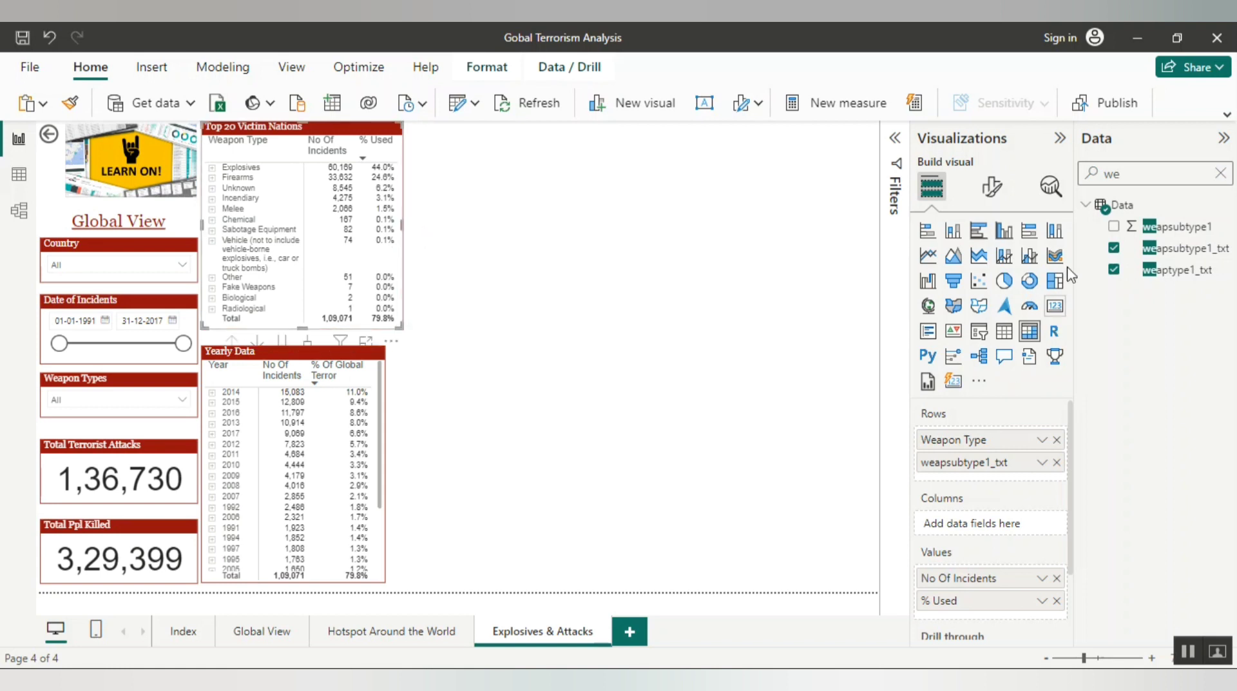
- Set the weapons matrix's title to "Weapon Types Used" and narrow its No Of Incidents column slightly more
left_click(987, 186)
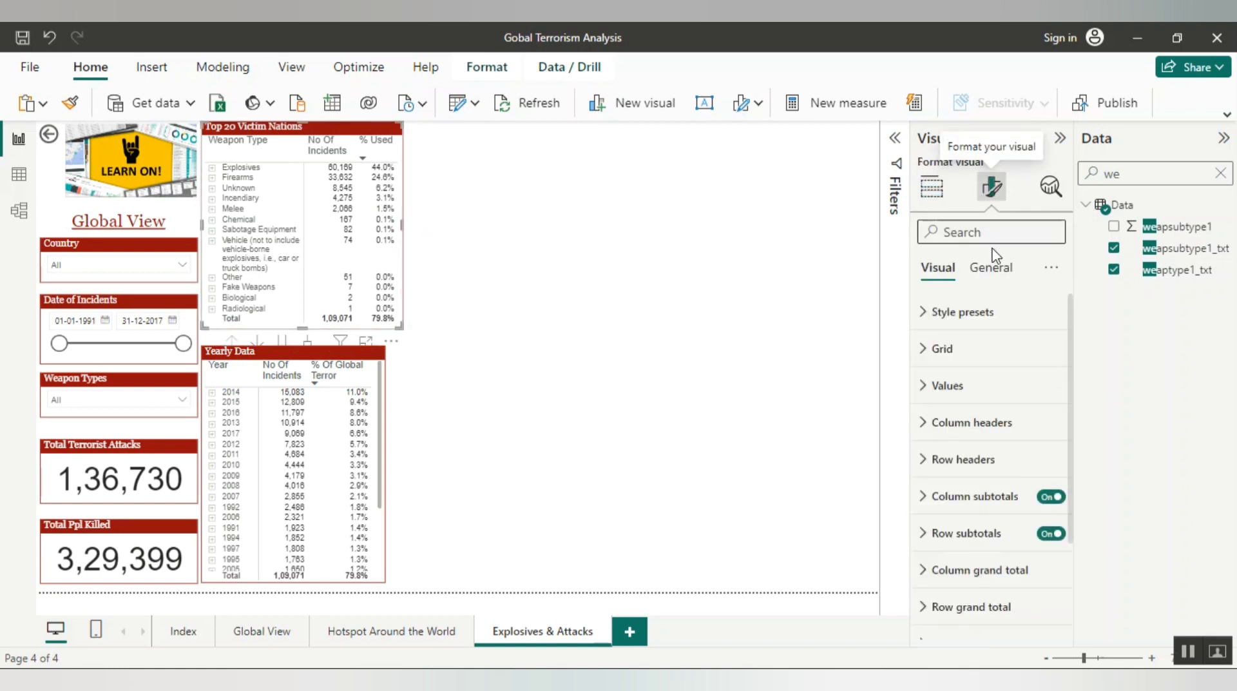
left_click(991, 268)
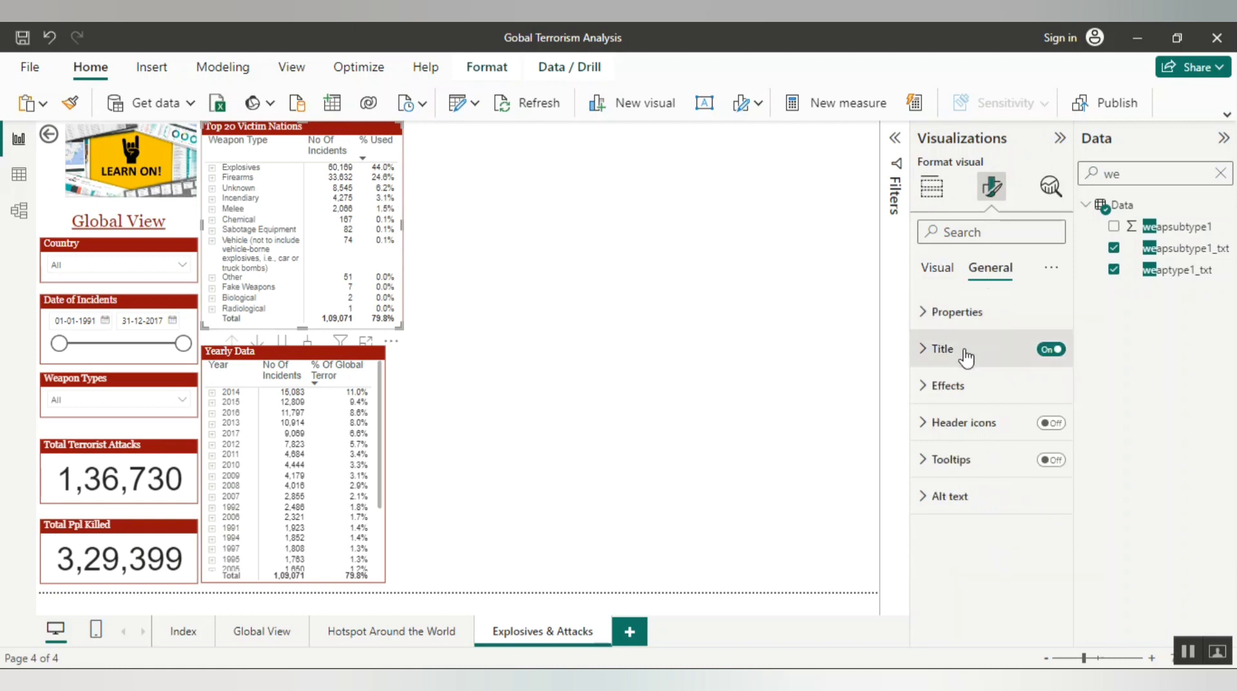
left_click(966, 356)
triple_click(967, 444)
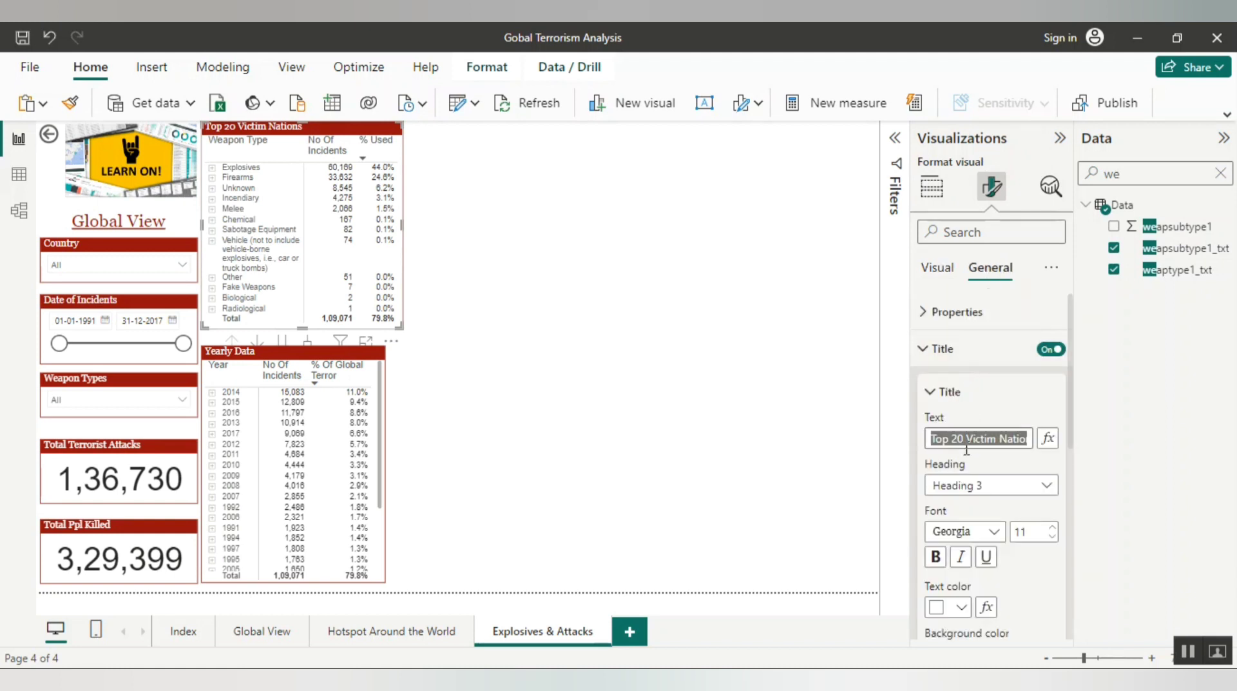
key("BackSpace")
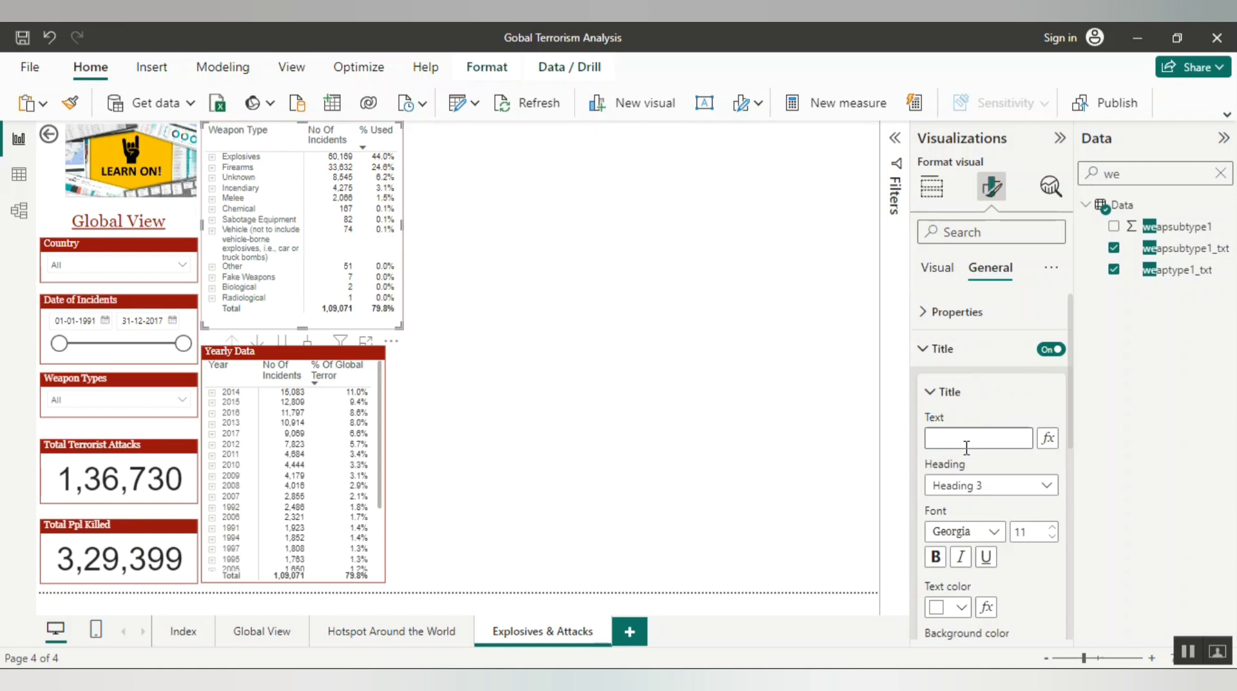
type("Weapon Types Use")
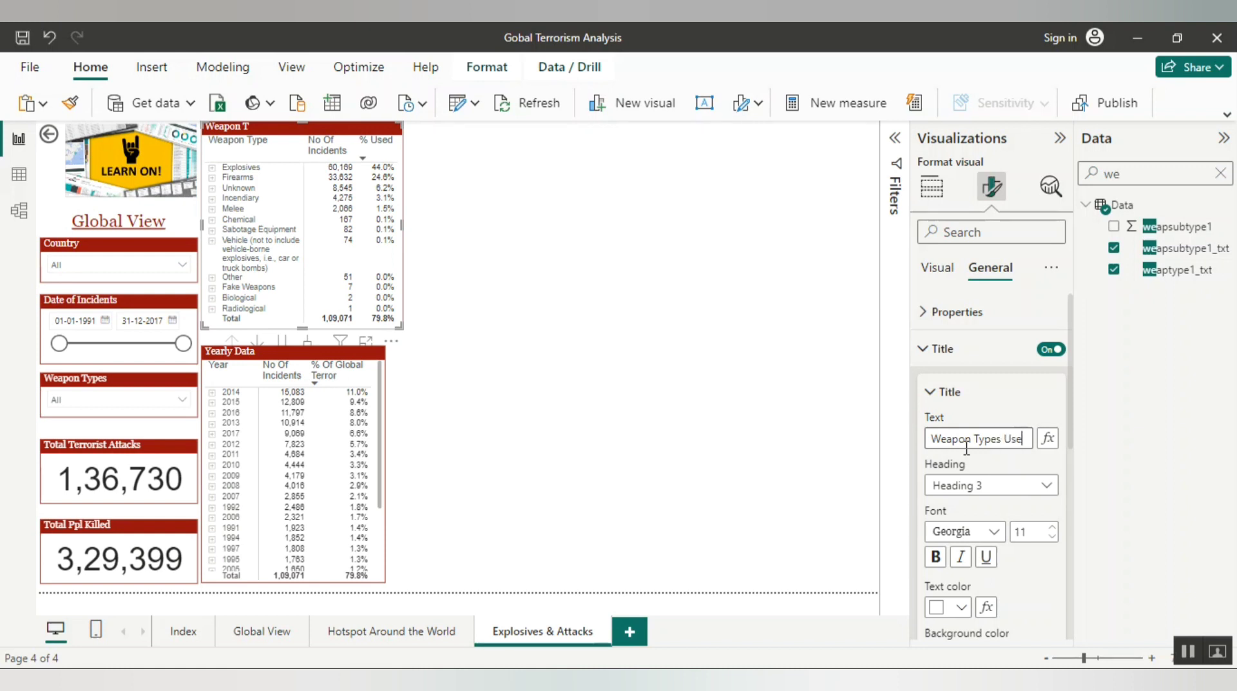
type("d")
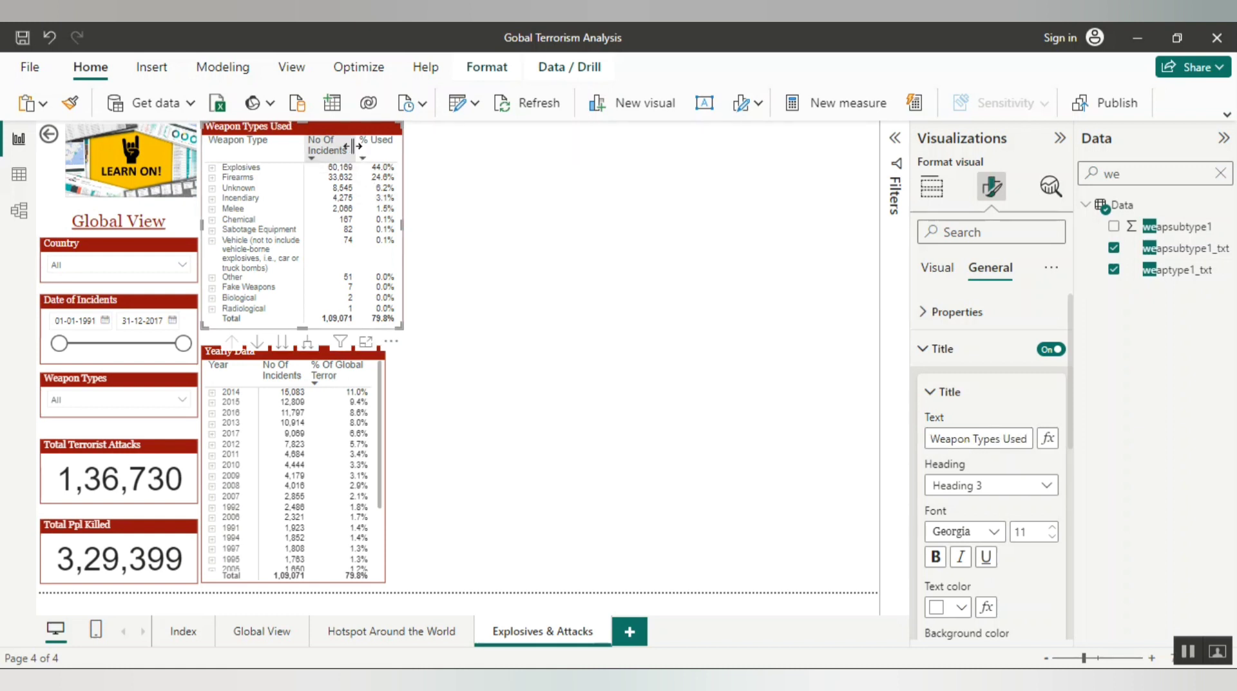
left_click_drag(353, 146, 348, 150)
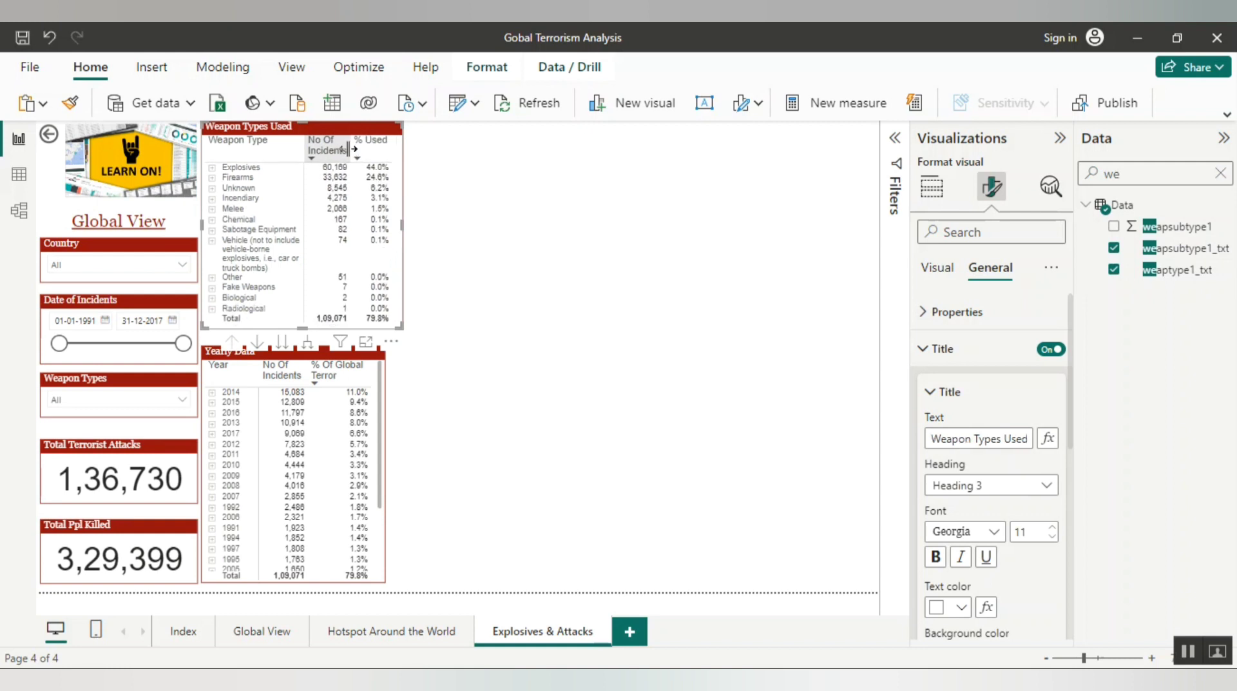
- Cancel the Dataverse connection and place a duplicate of the Weapon Types Used matrix immediately beside the original
left_click(468, 233)
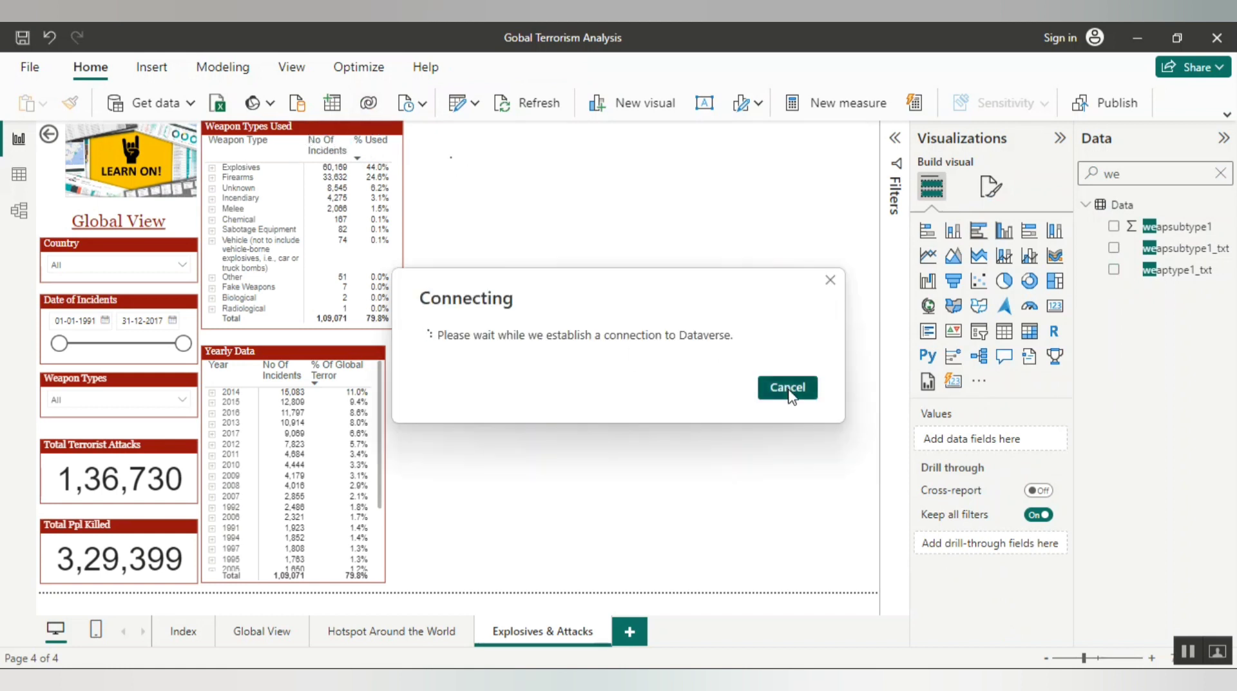
left_click(788, 389)
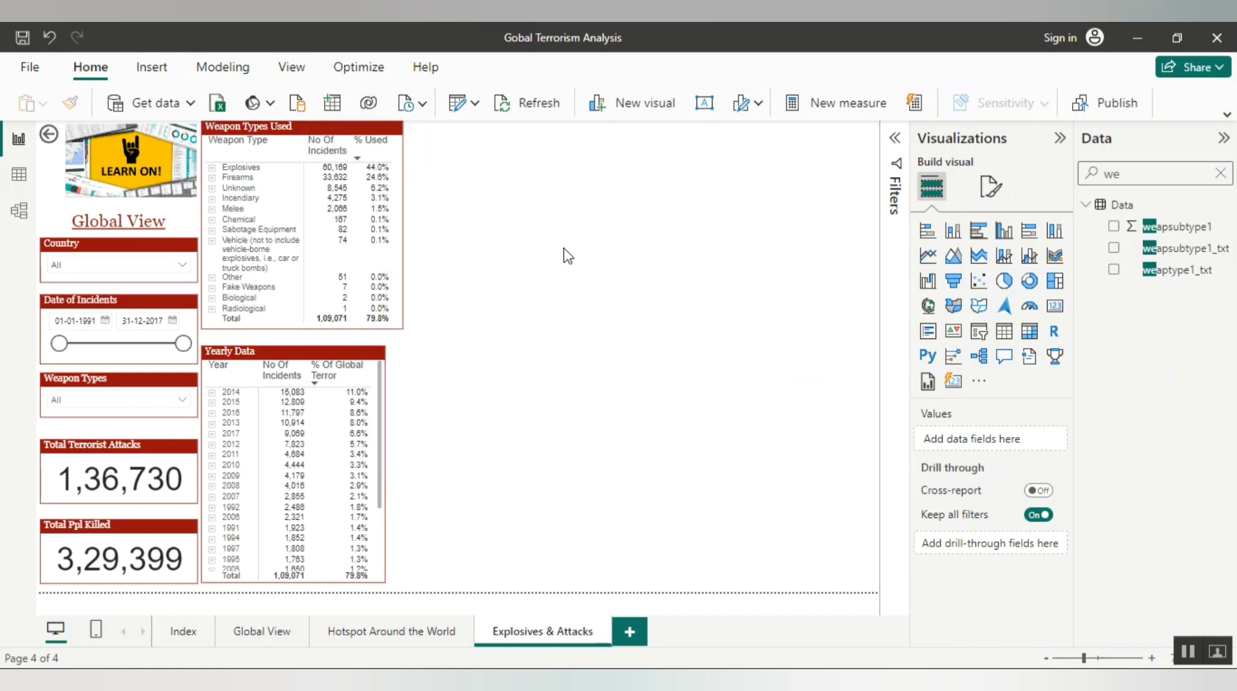
left_click(333, 134)
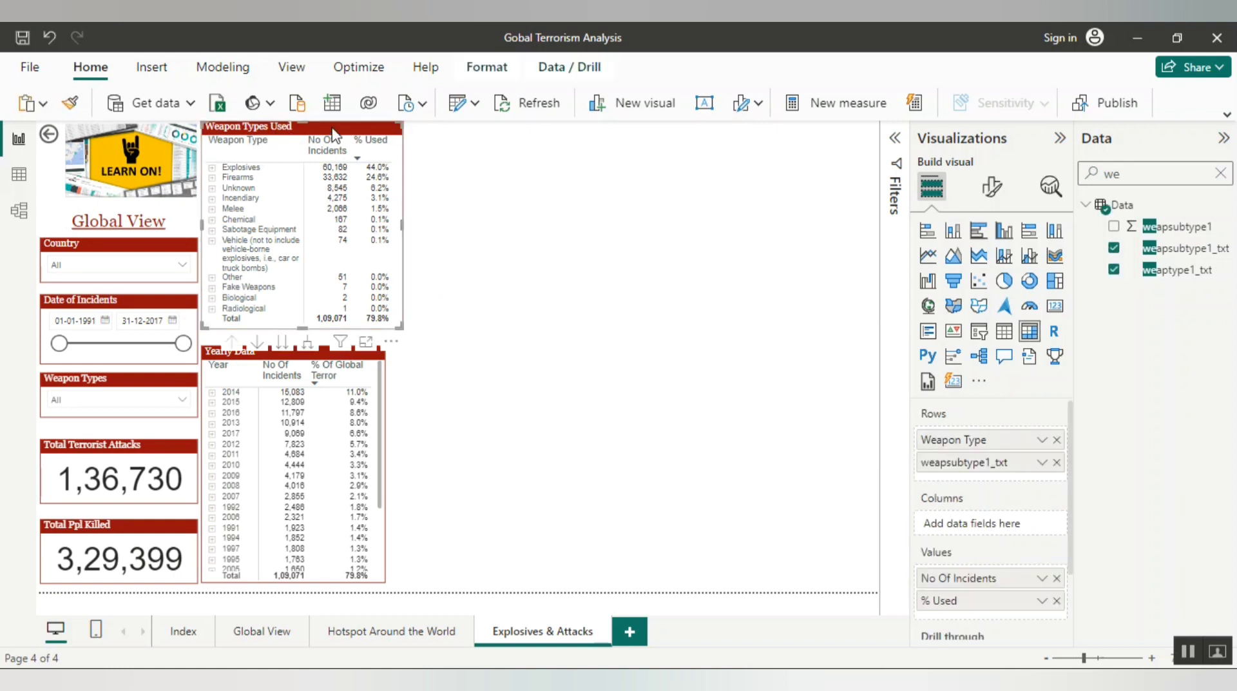
left_click(580, 185)
left_click_drag(351, 131, 560, 135)
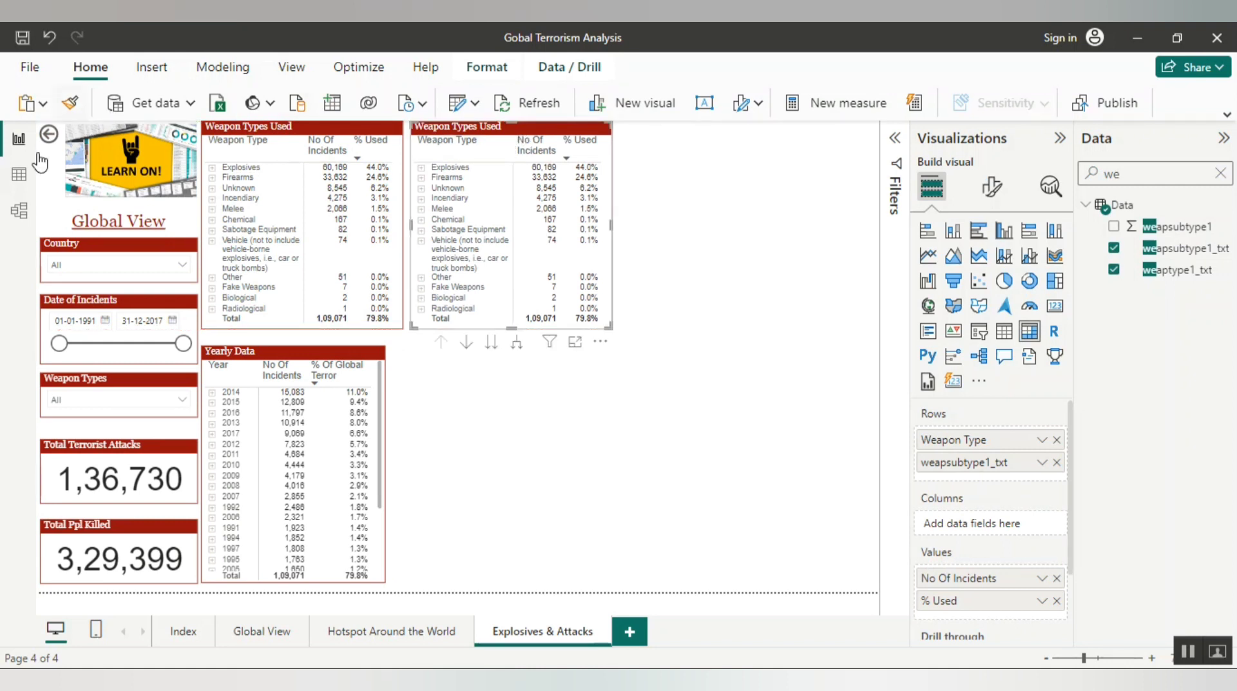
- Search the fields for "targ" in the data table view
left_click(19, 181)
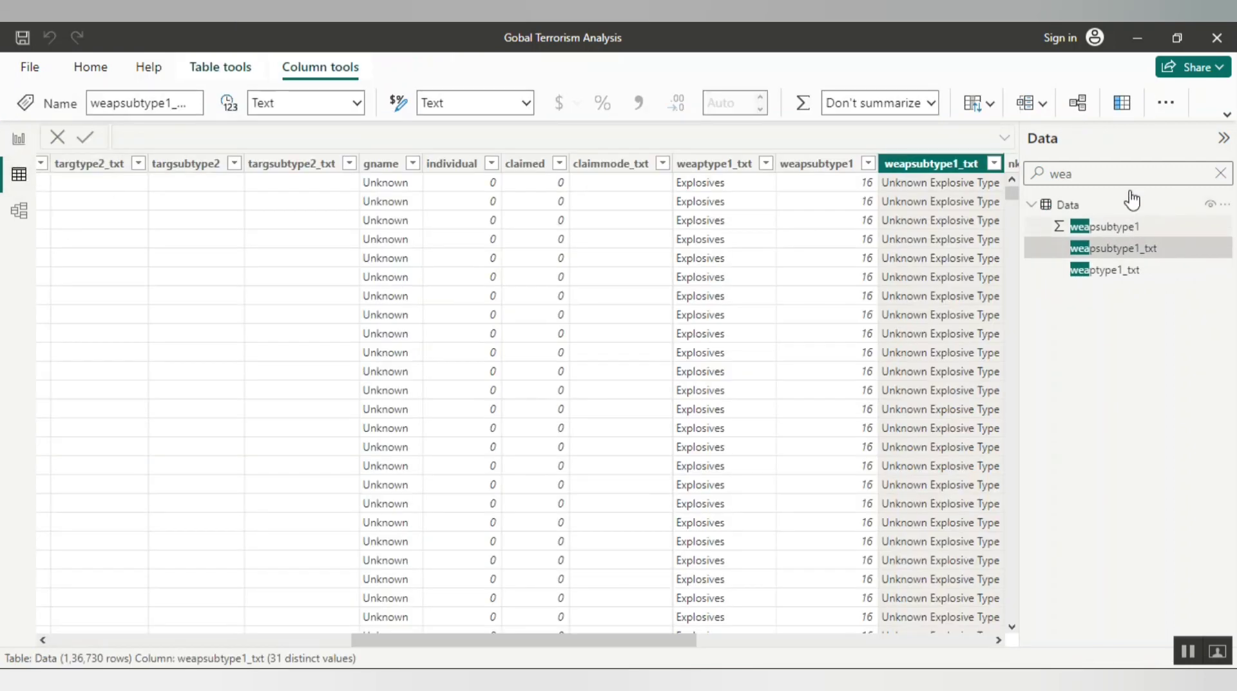
double_click(1092, 168)
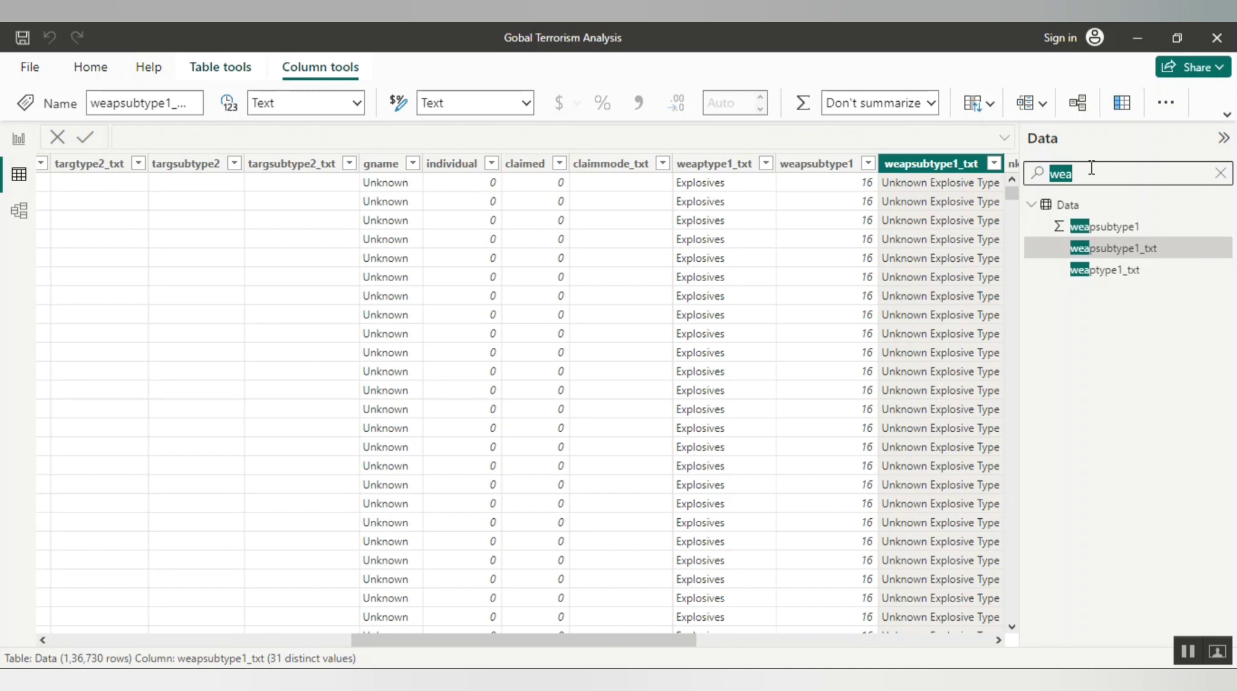
type("targ")
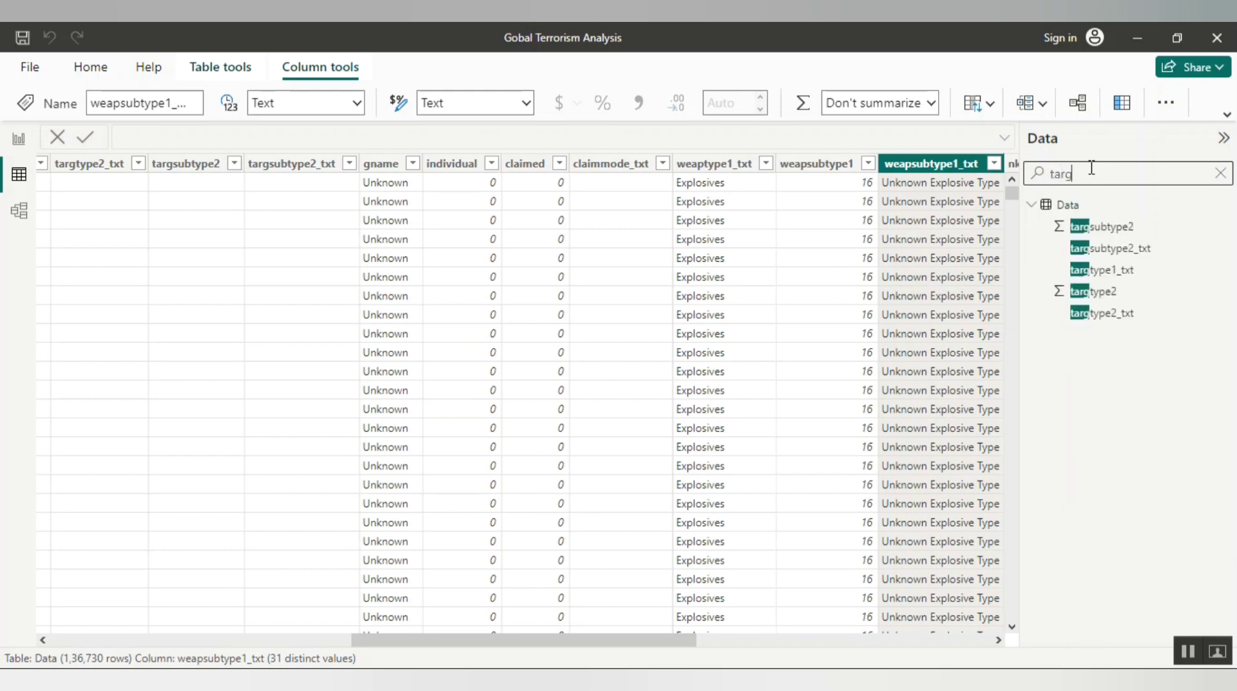
type("e")
key("BackSpace")
key("BackSpace")
- Examine the targsubtype2, targtype2, targtype1_txt and targtype2_txt columns, including the distinct values of targtype2_txt
left_click(1111, 226)
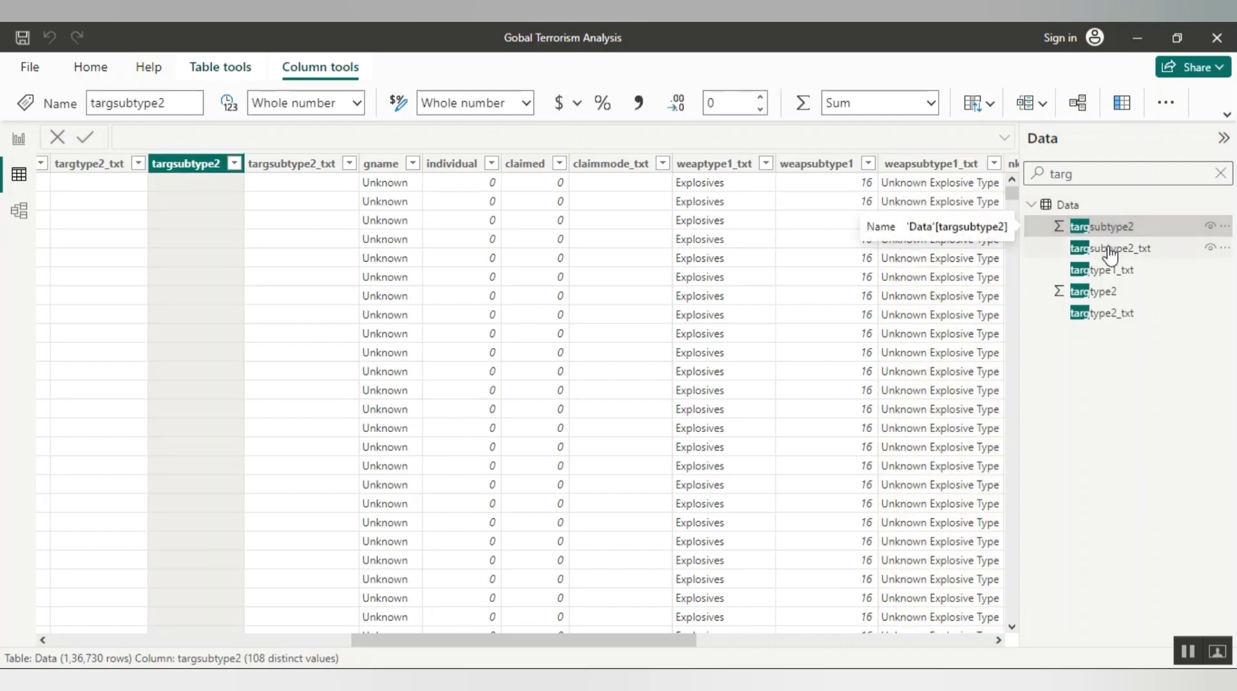
left_click(1117, 294)
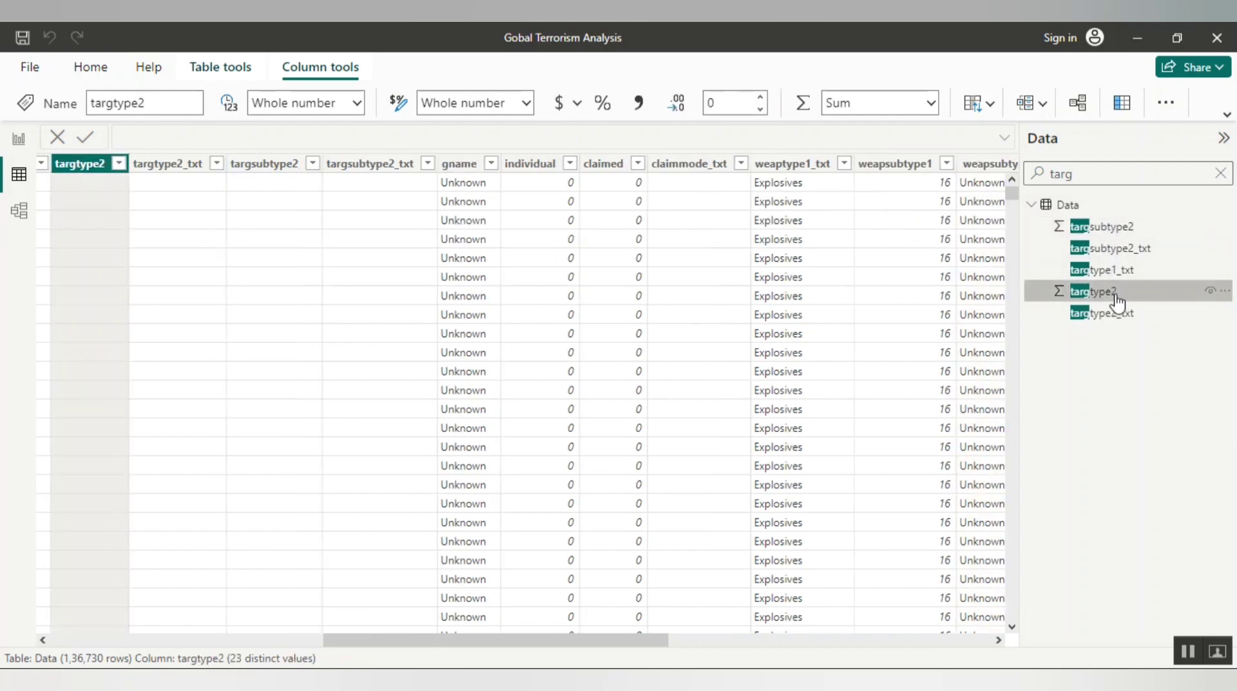
left_click(1115, 274)
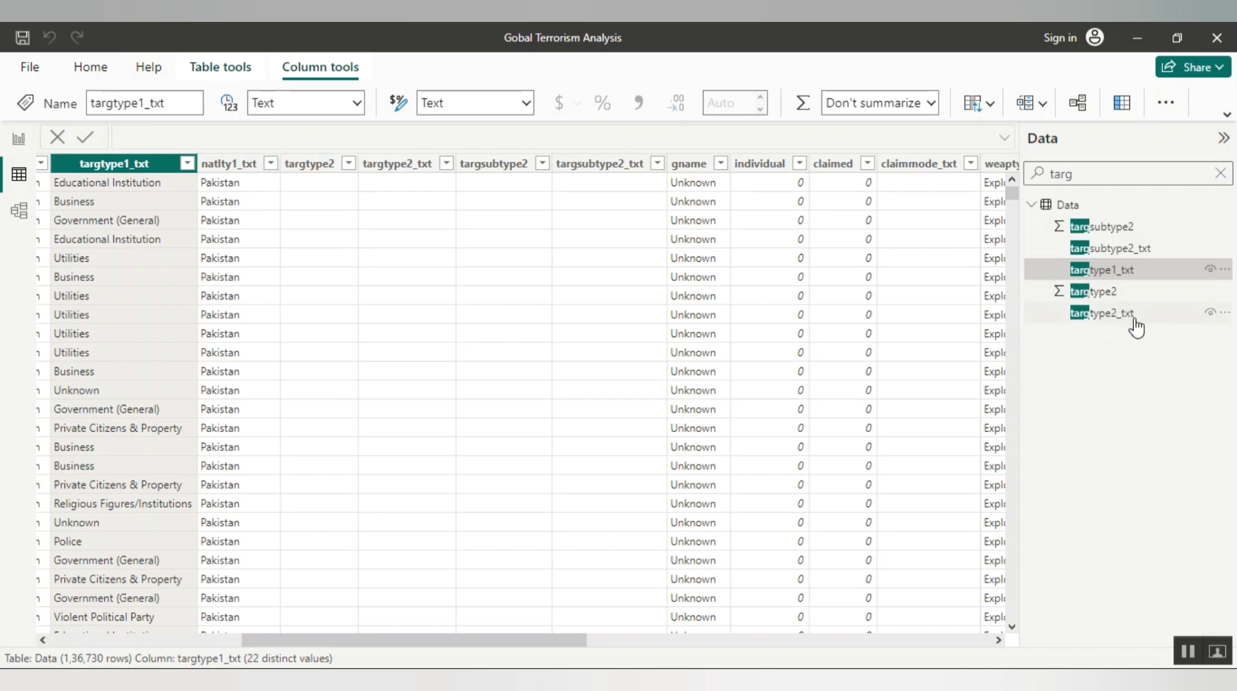
left_click(1112, 313)
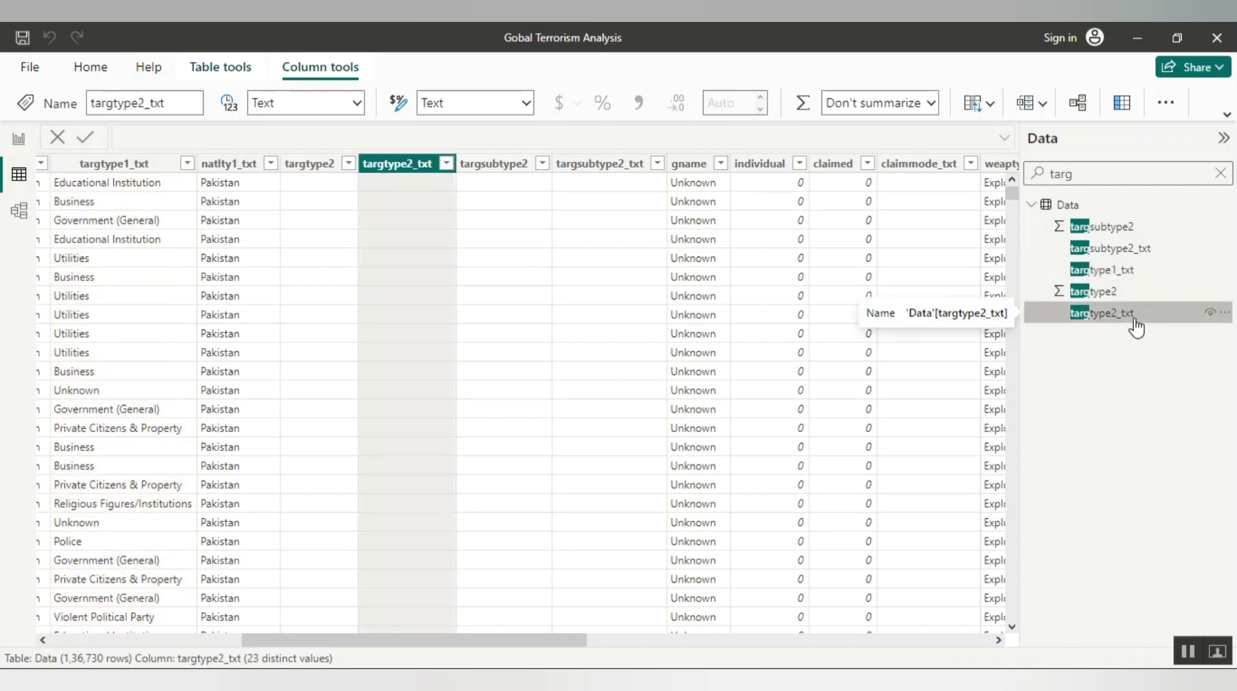
left_click(445, 165)
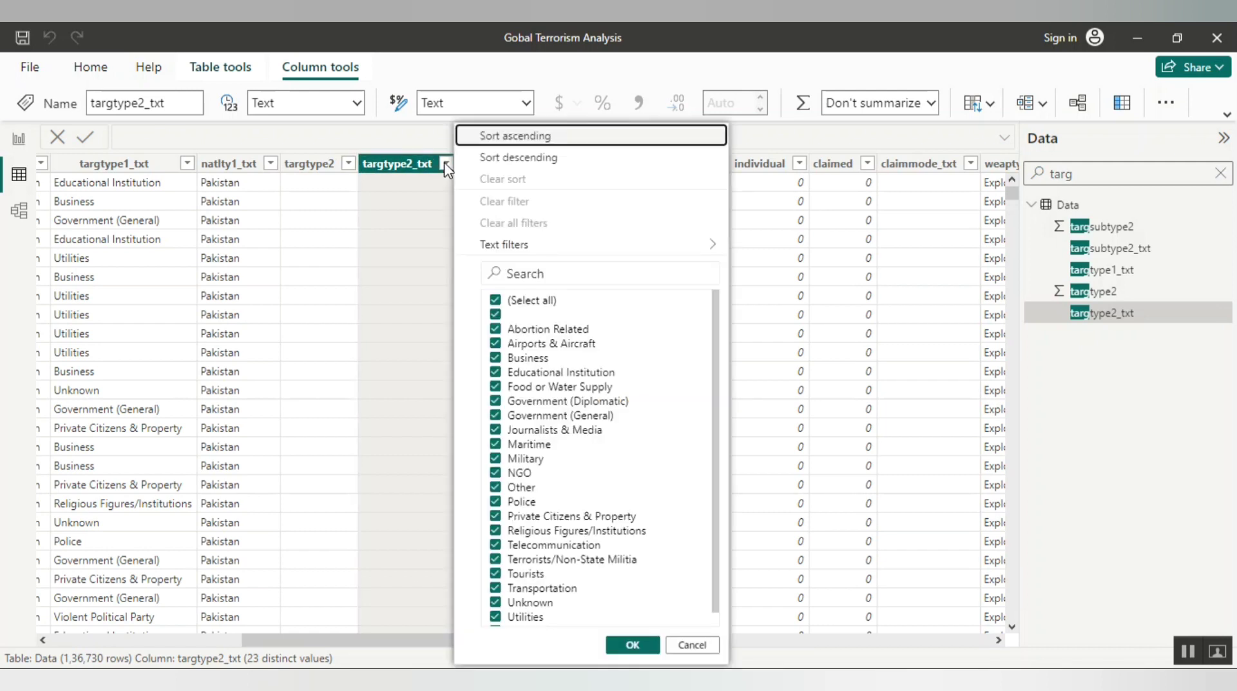
left_click(445, 166)
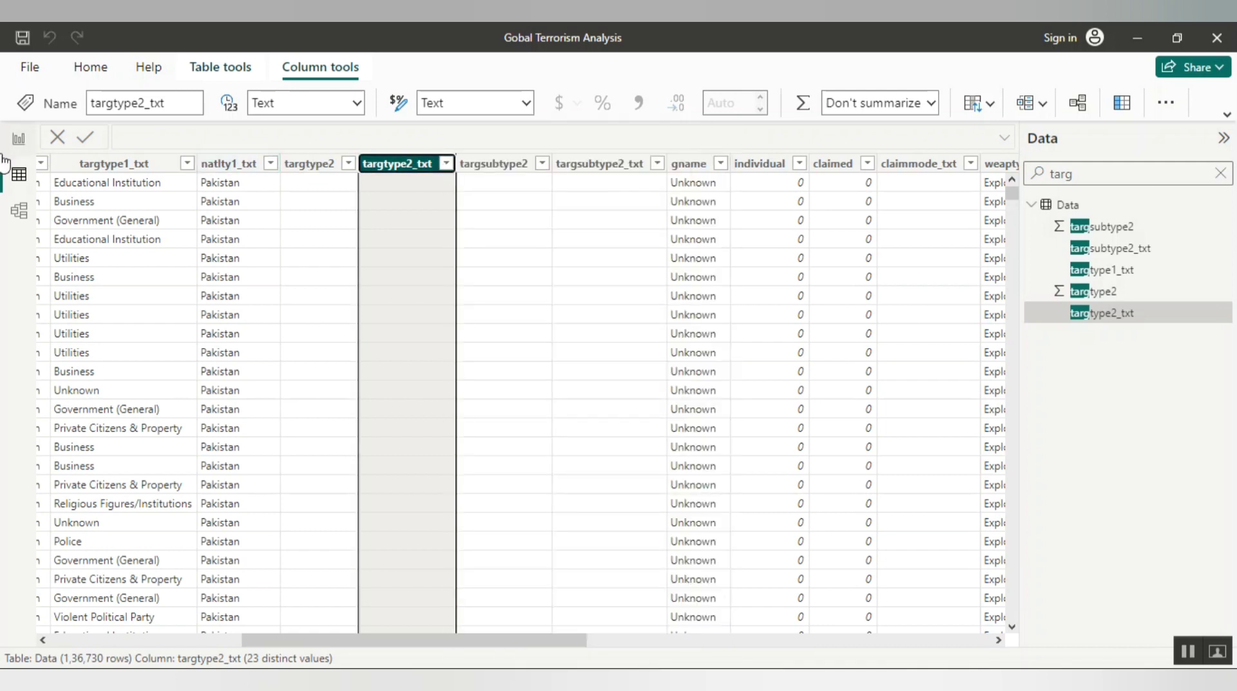
- Back in the report, replace the duplicated matrix's weapon row fields with targtype1_txt and, beneath it, targtype2_txt
left_click(23, 141)
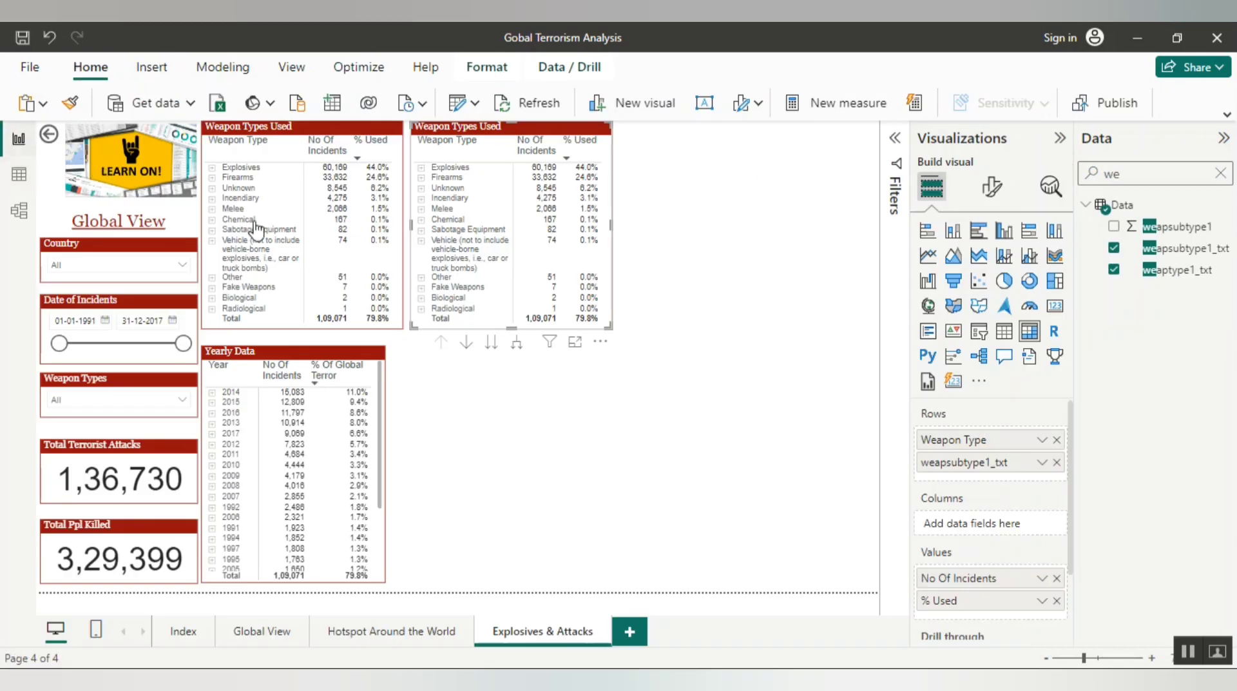
double_click(1120, 171)
type("tar")
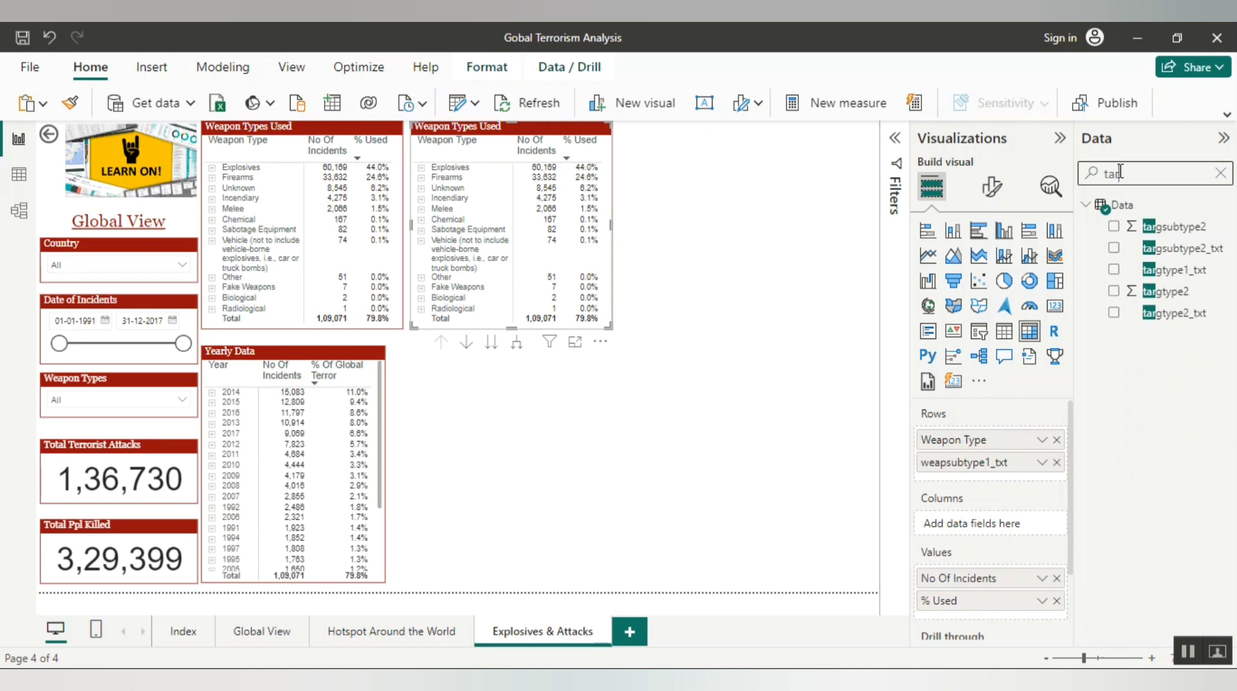
left_click(1057, 440)
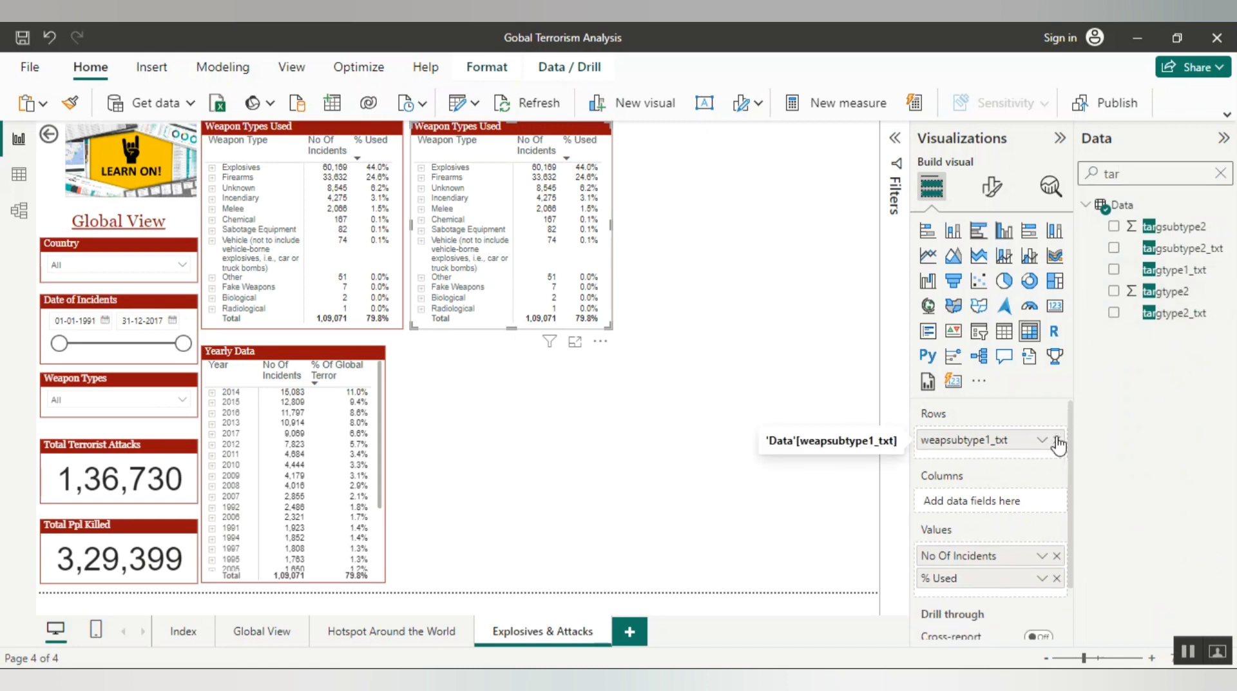
left_click(1057, 440)
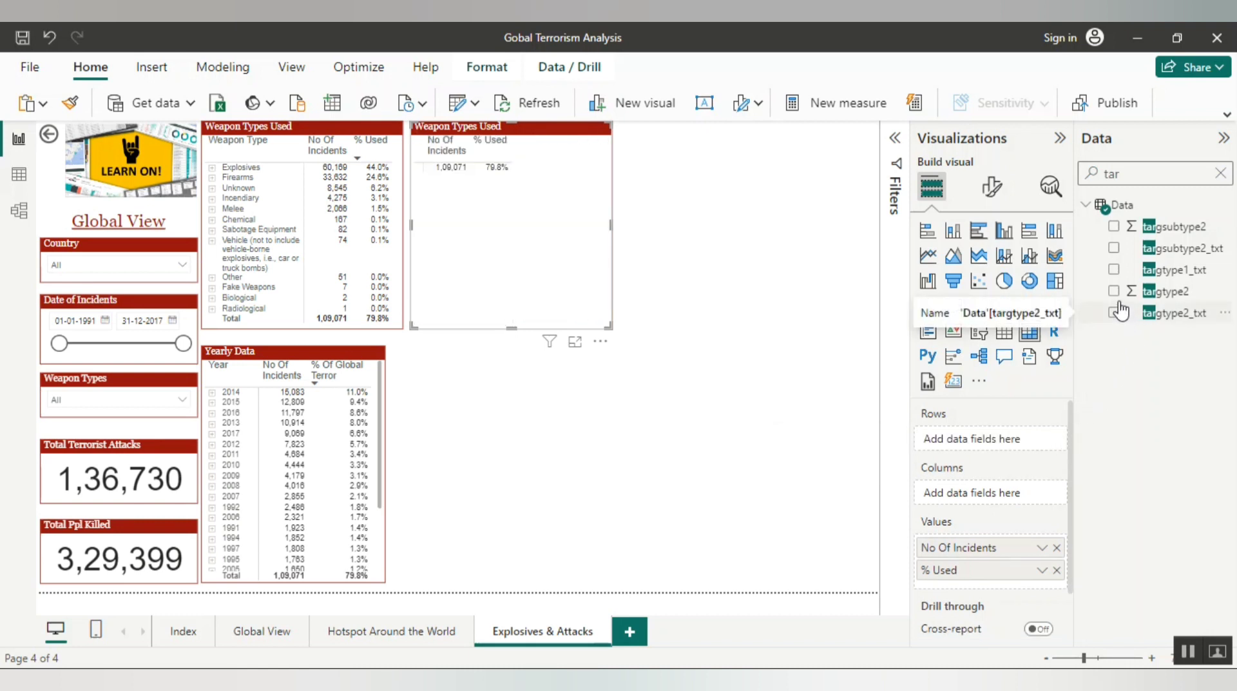
left_click(1115, 270)
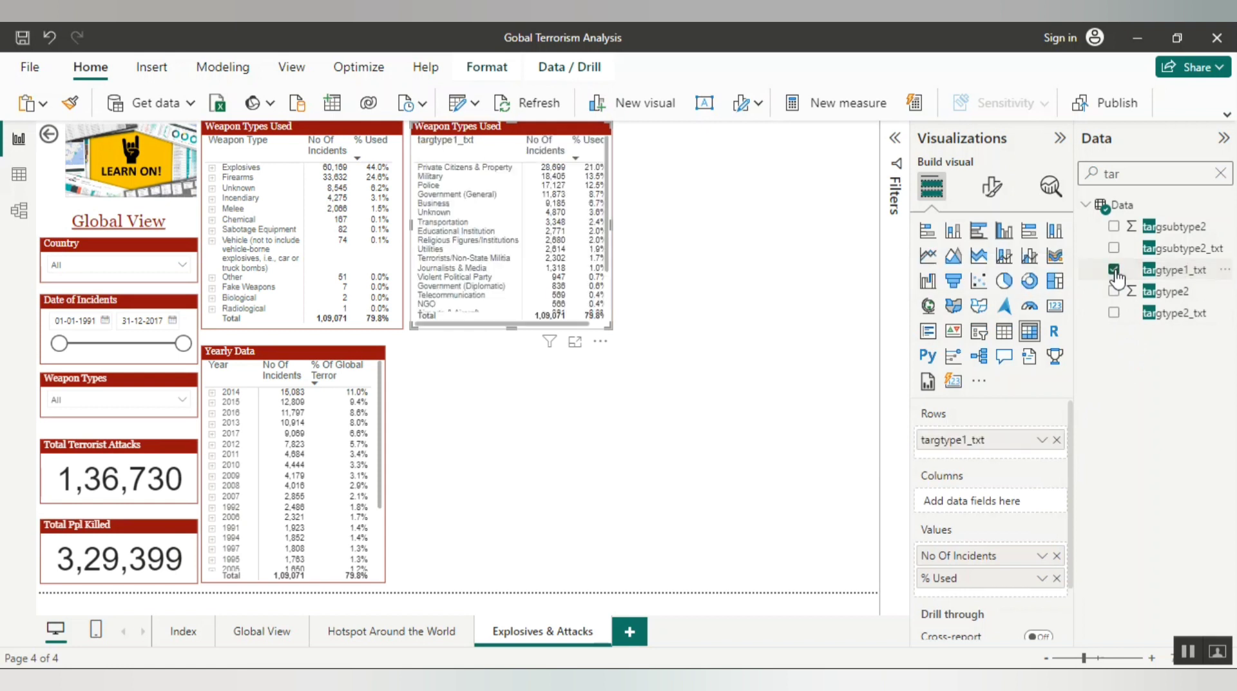
left_click(1116, 313)
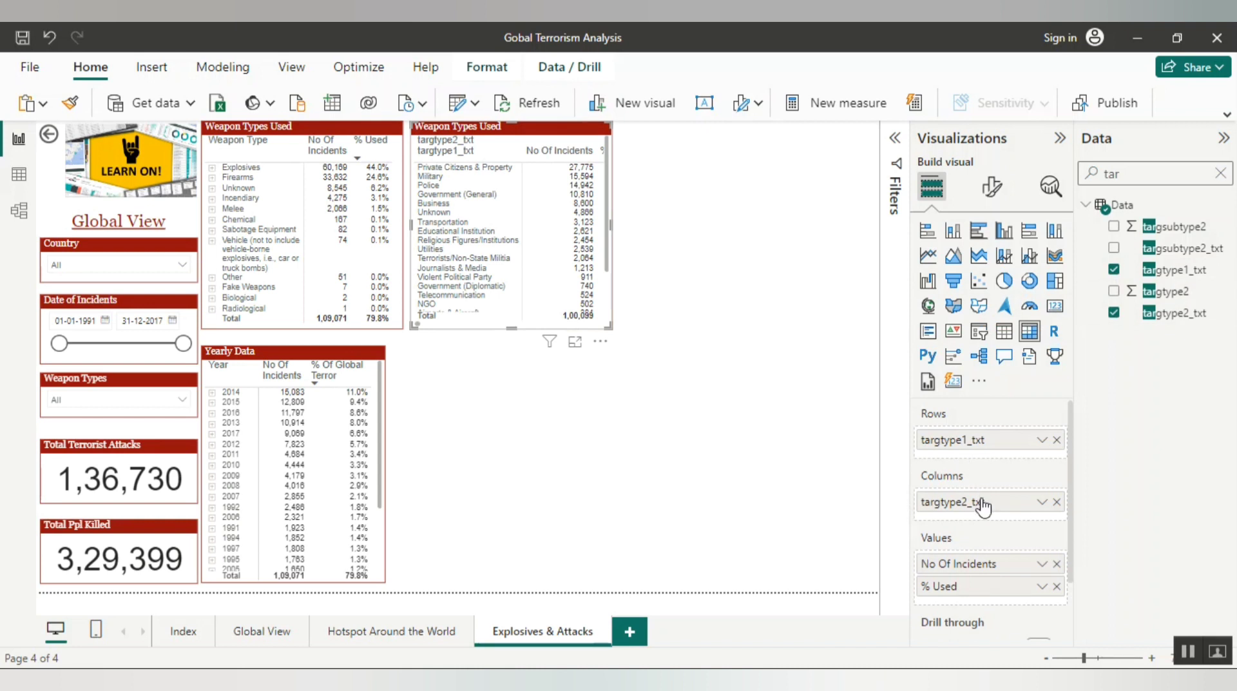
left_click_drag(982, 507, 982, 451)
- Rename the duplicated matrix's targtype1_txt row field as "Target" and narrow that column until the percentage column fits
double_click(975, 444)
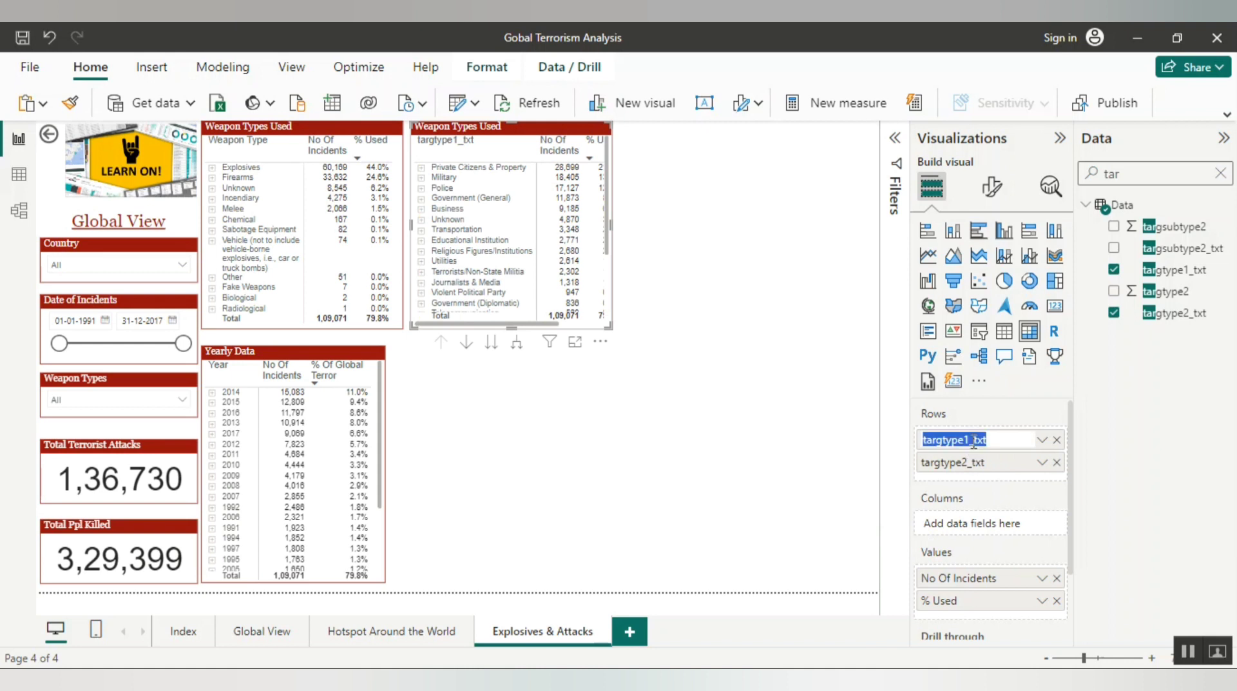
type("Target")
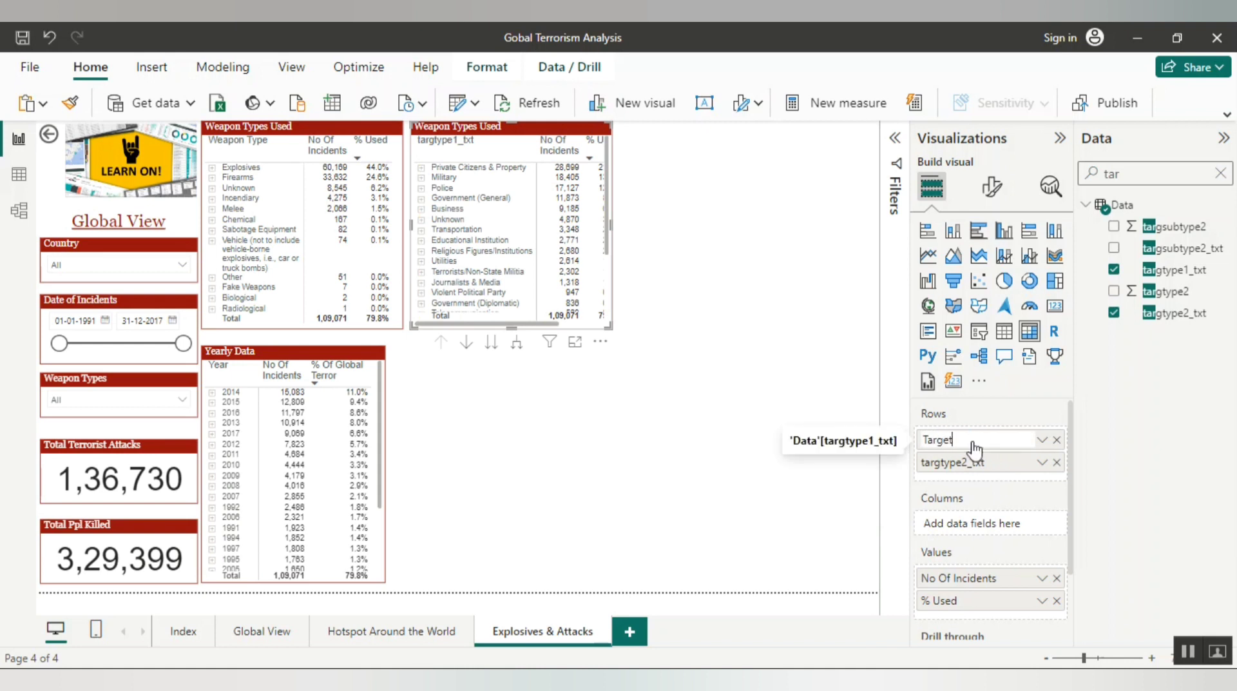
key("Return")
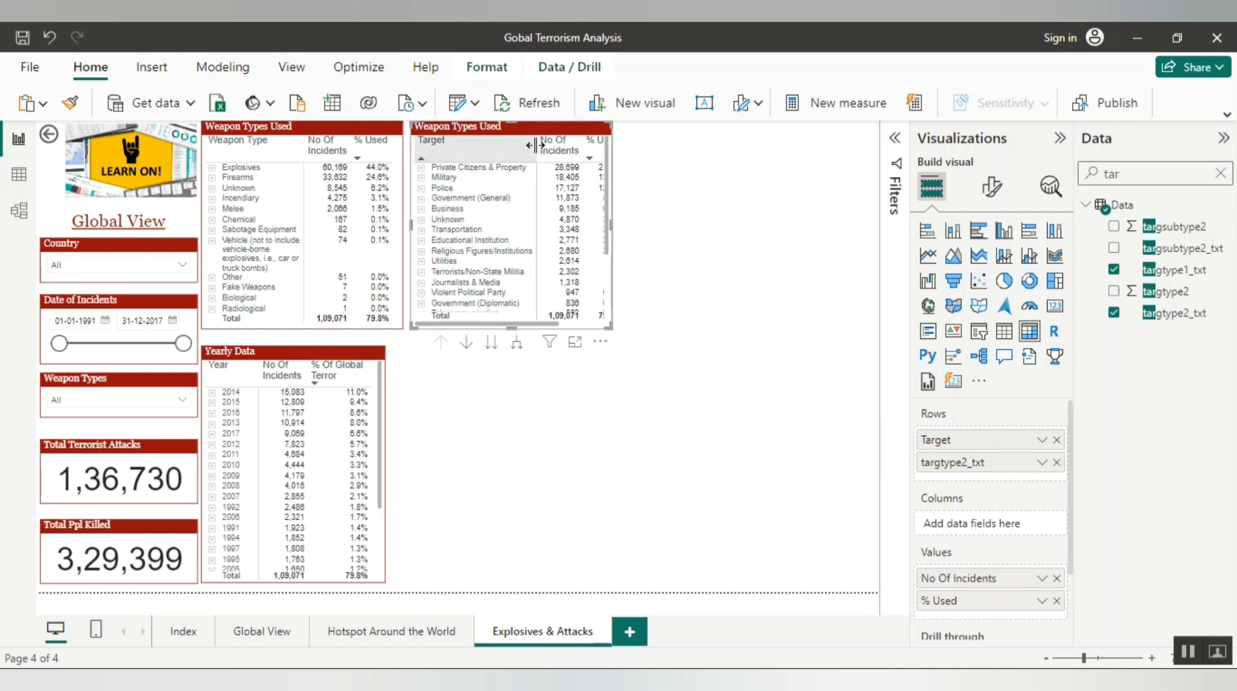
left_click_drag(535, 145, 512, 147)
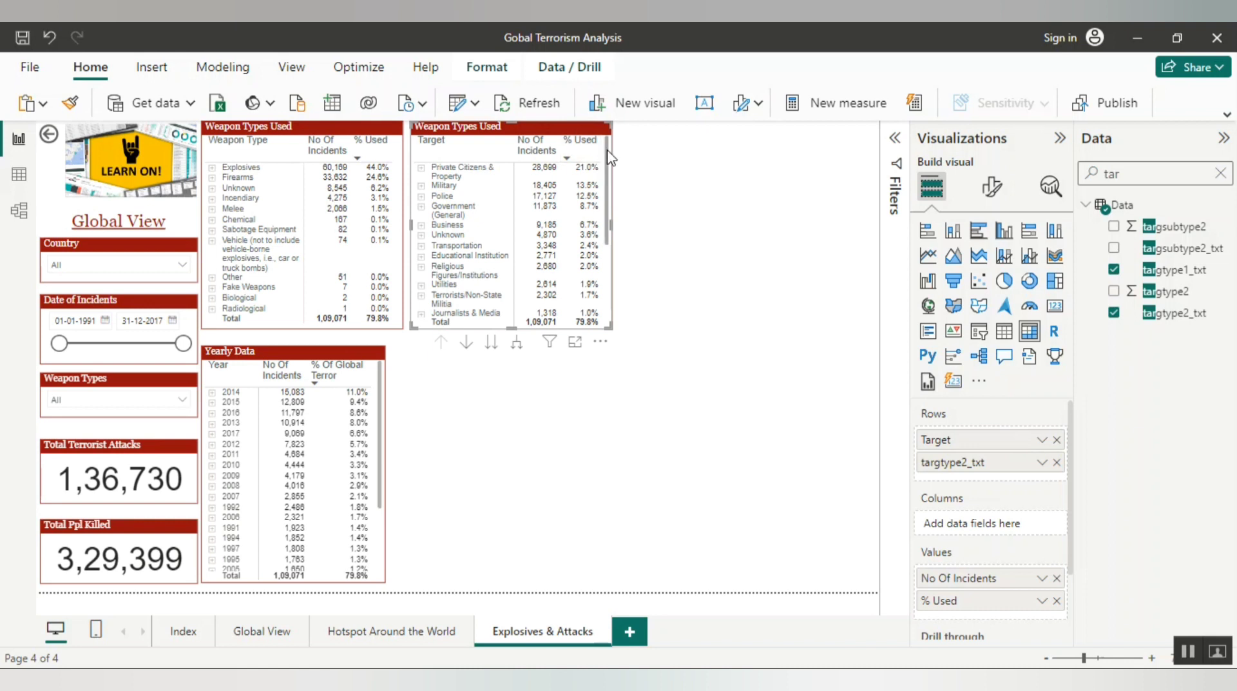
- Rename the target matrix's % Used value as "% of Attacks"
double_click(967, 602)
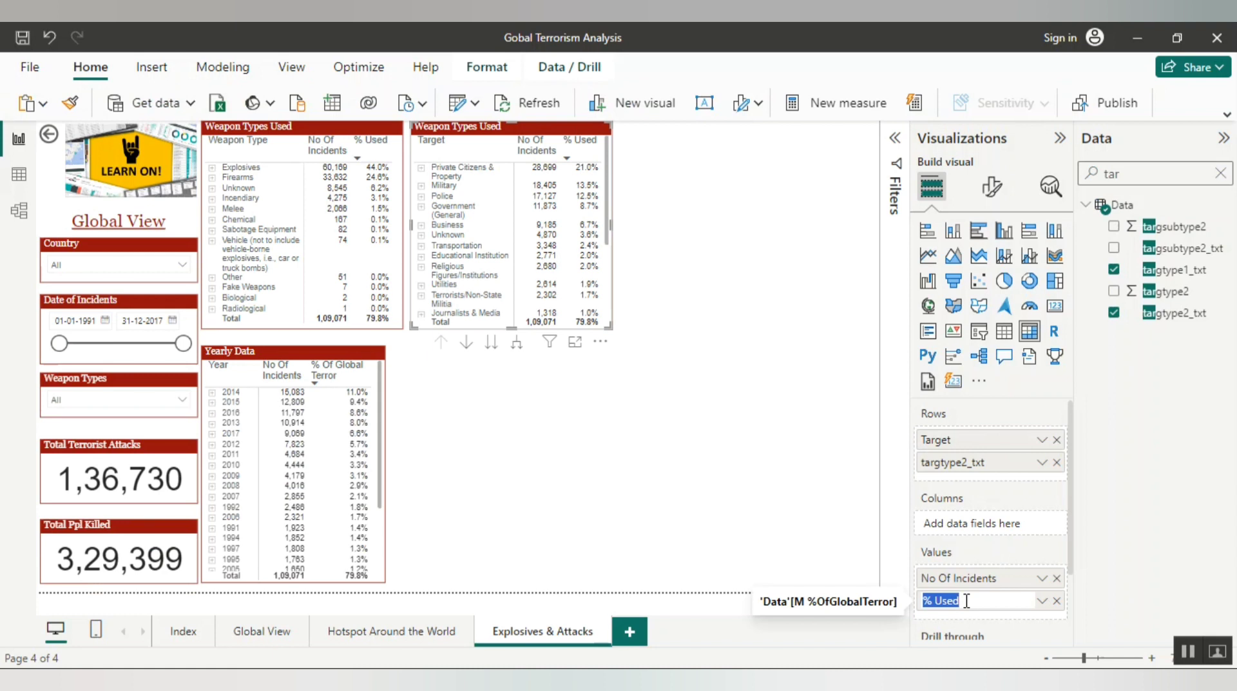
type("% of")
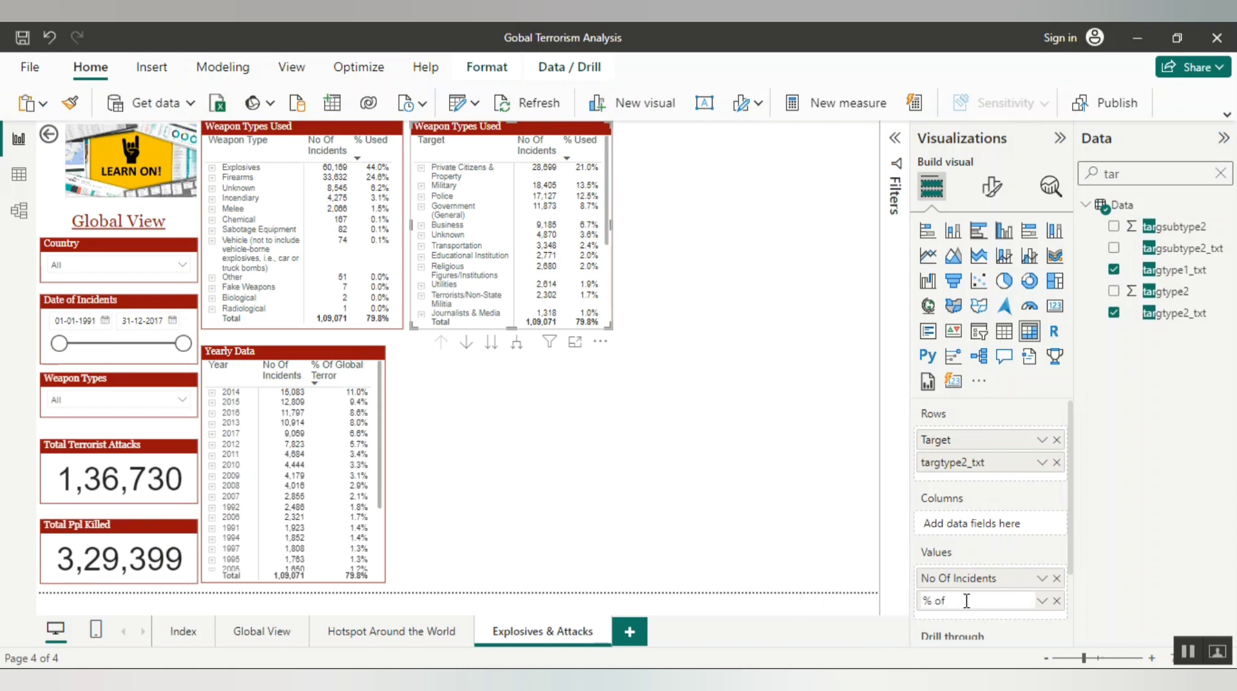
type(" Attacks")
key("Return")
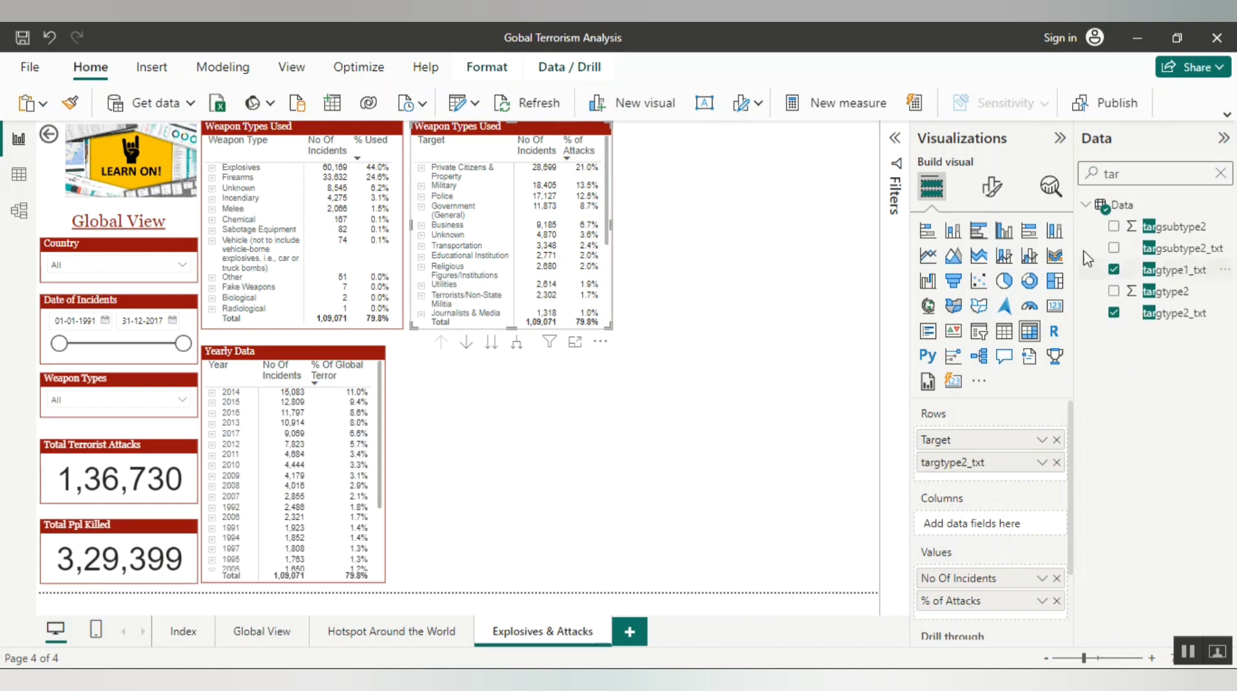
- Center the column header alignment in the target matrix, and both the header and title alignment in the weapon type matrix
left_click(993, 189)
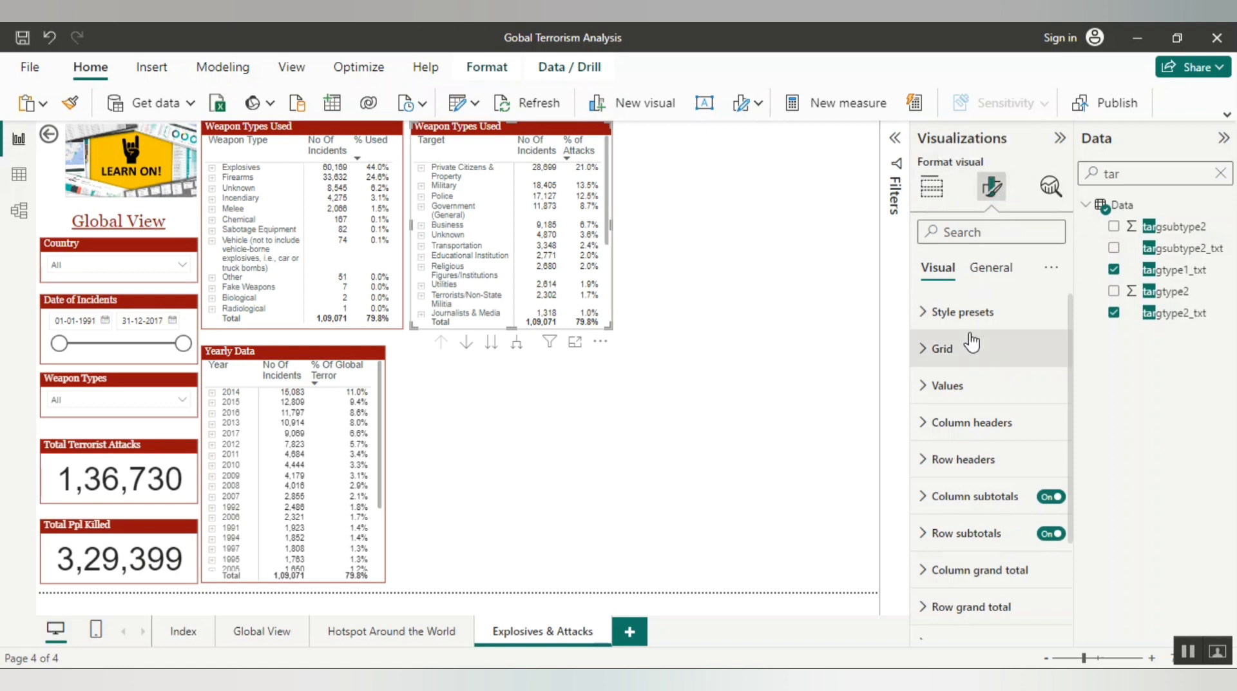
left_click(972, 425)
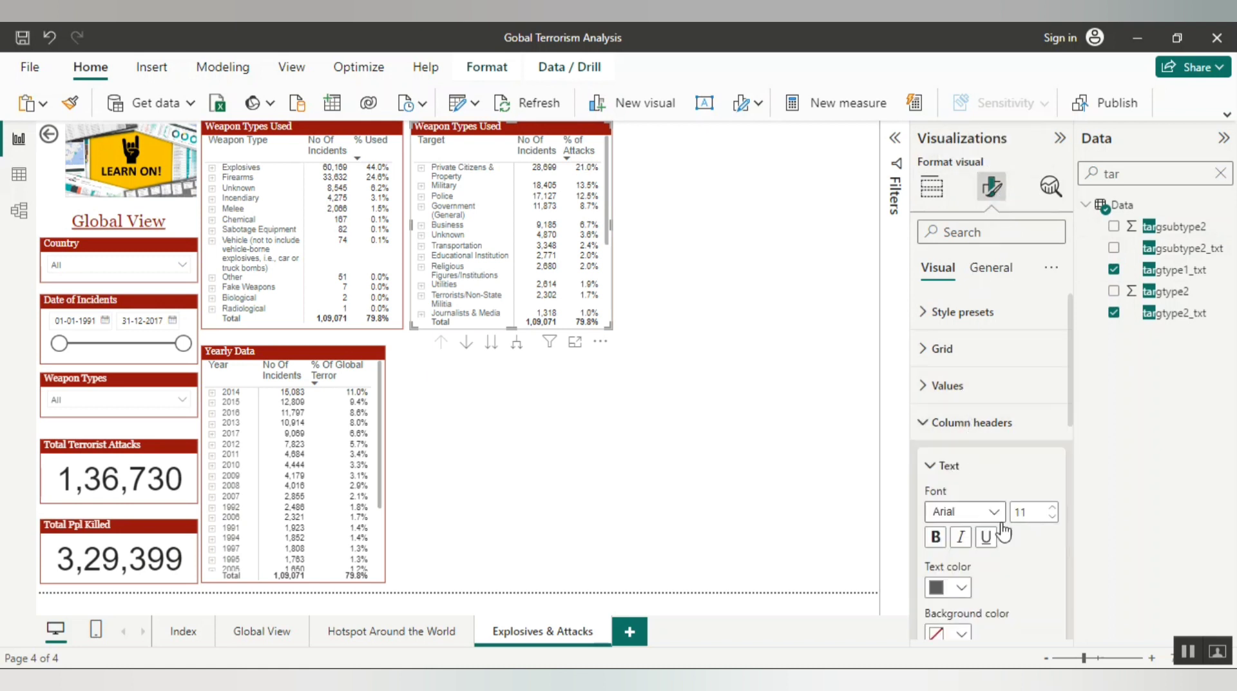
scroll(1075, 553, "down", 4)
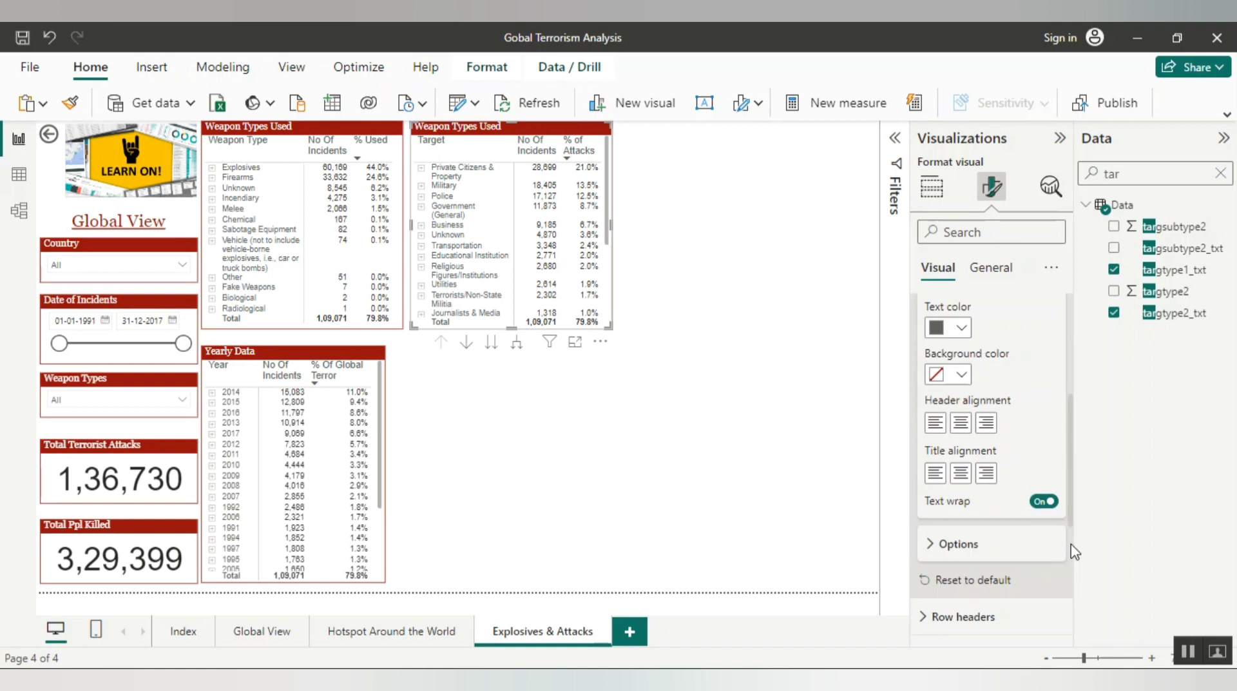
left_click(962, 427)
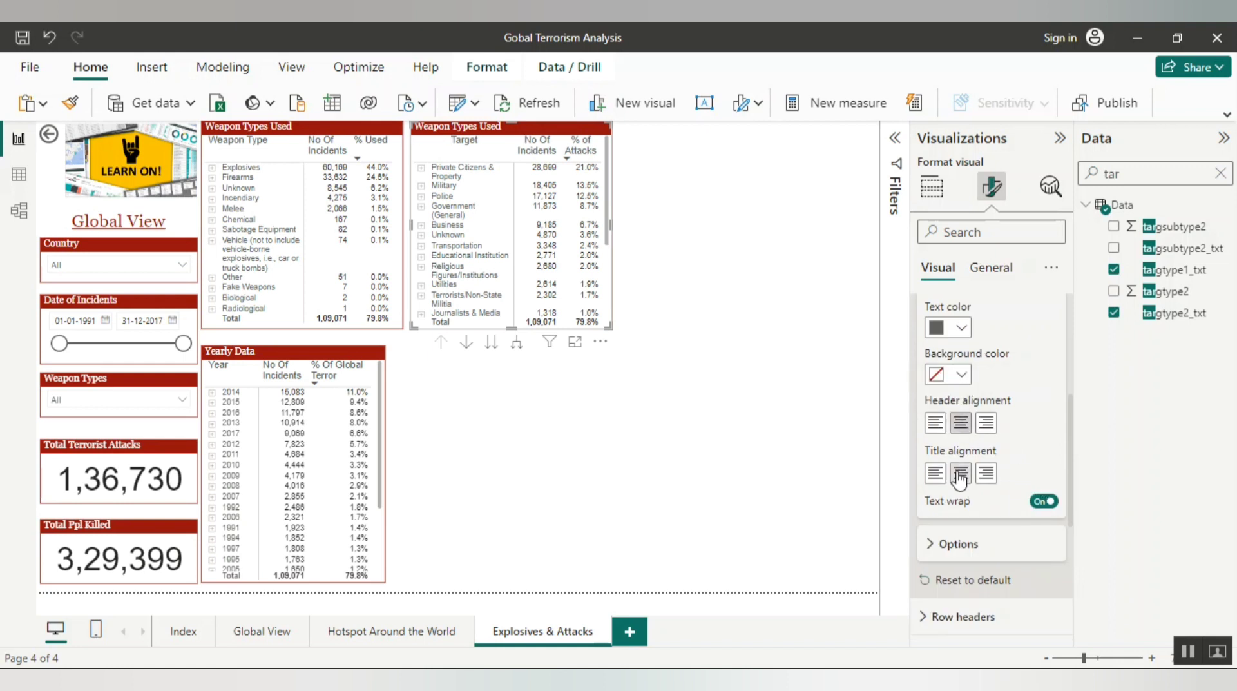
left_click(348, 133)
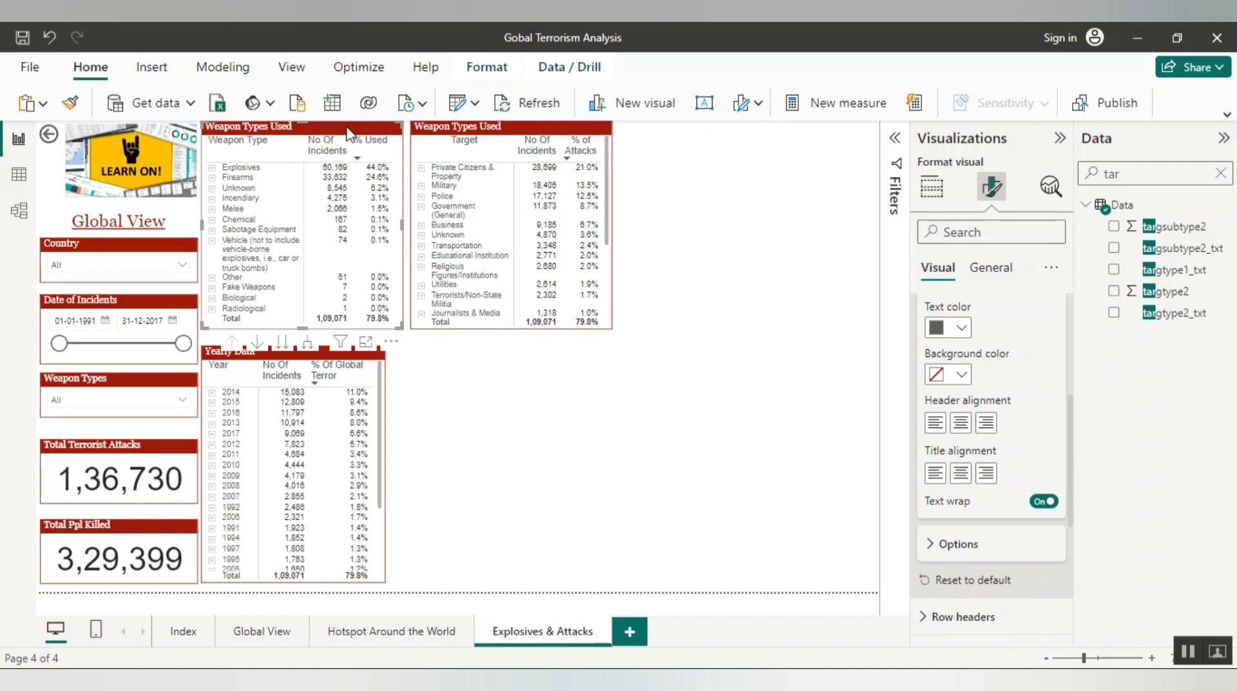
left_click(962, 424)
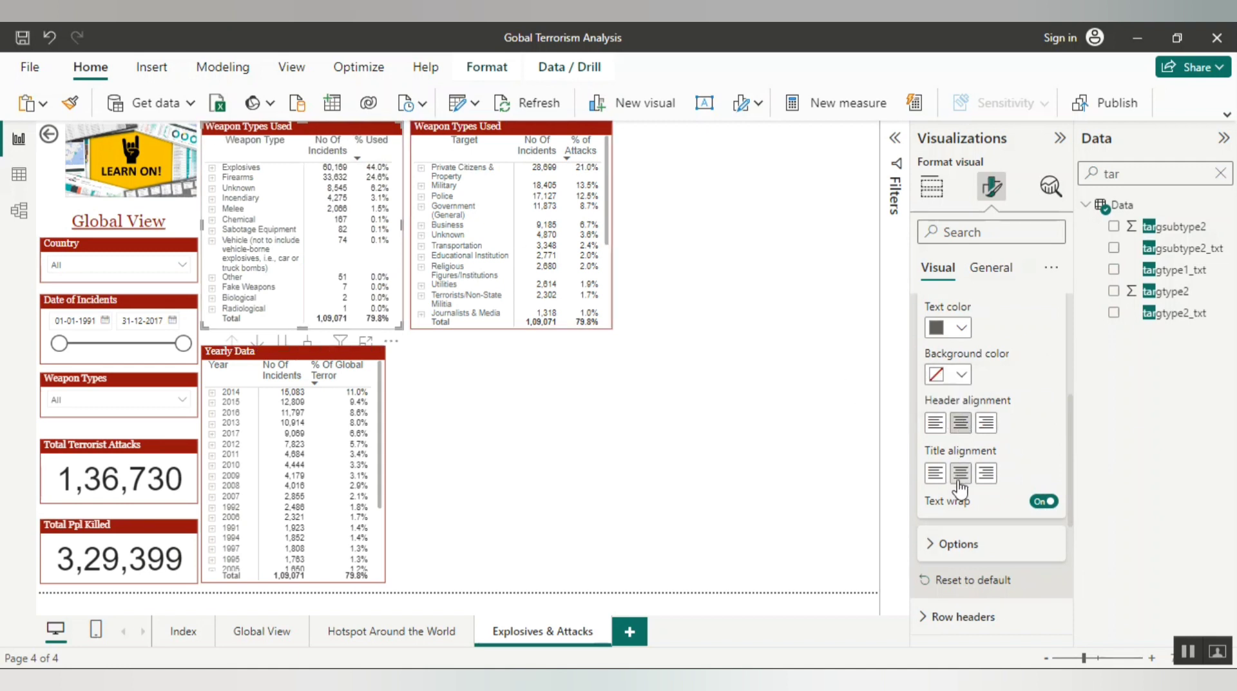
left_click(960, 480)
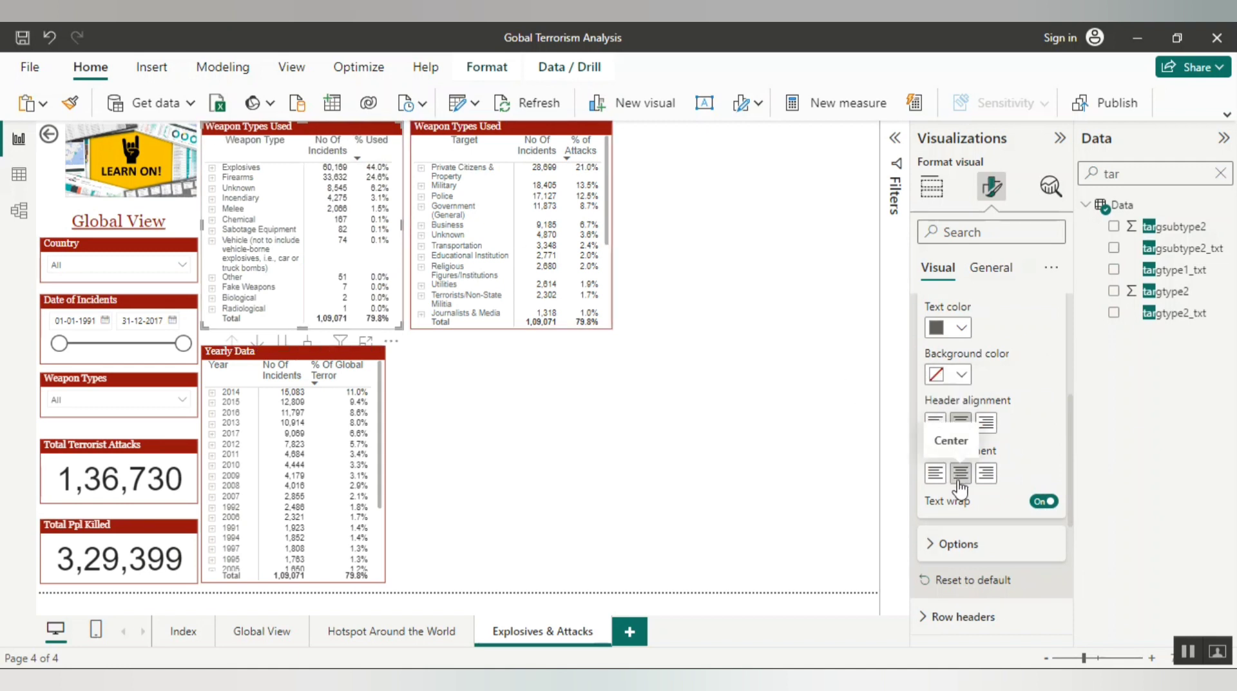
left_click(639, 426)
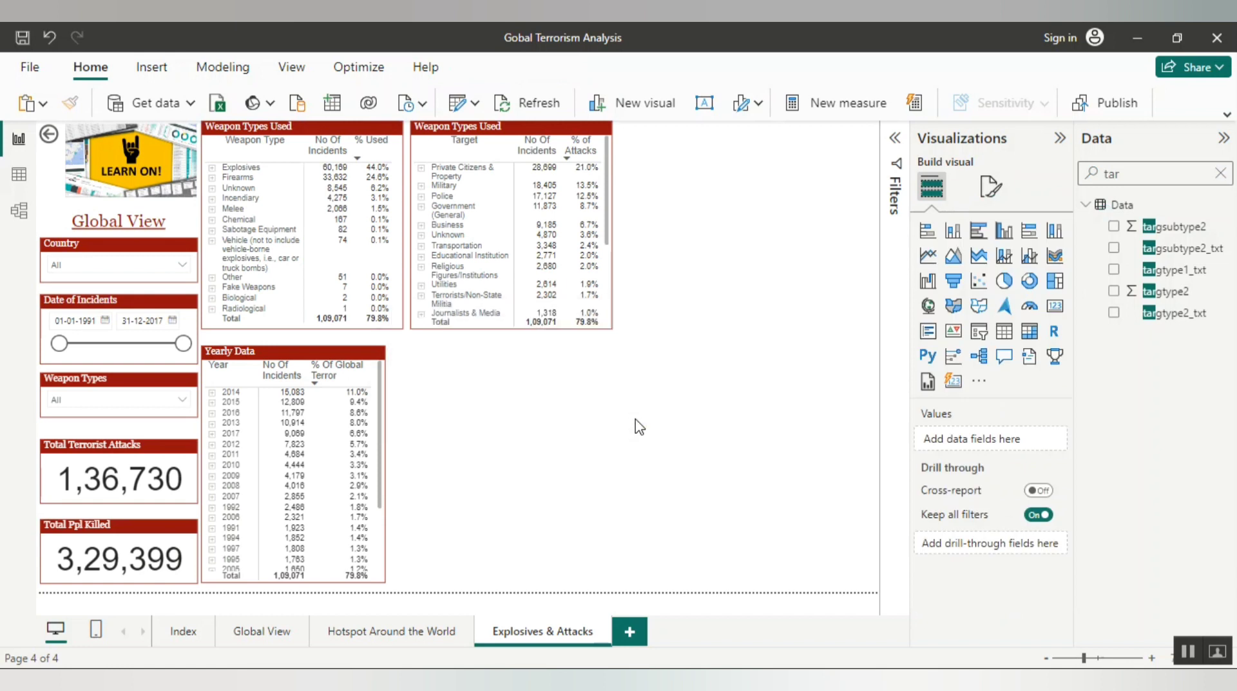
- Expand the Government (General) and Police rows of the target matrix to examine their secondary targets, collapsing each again
left_click(421, 206)
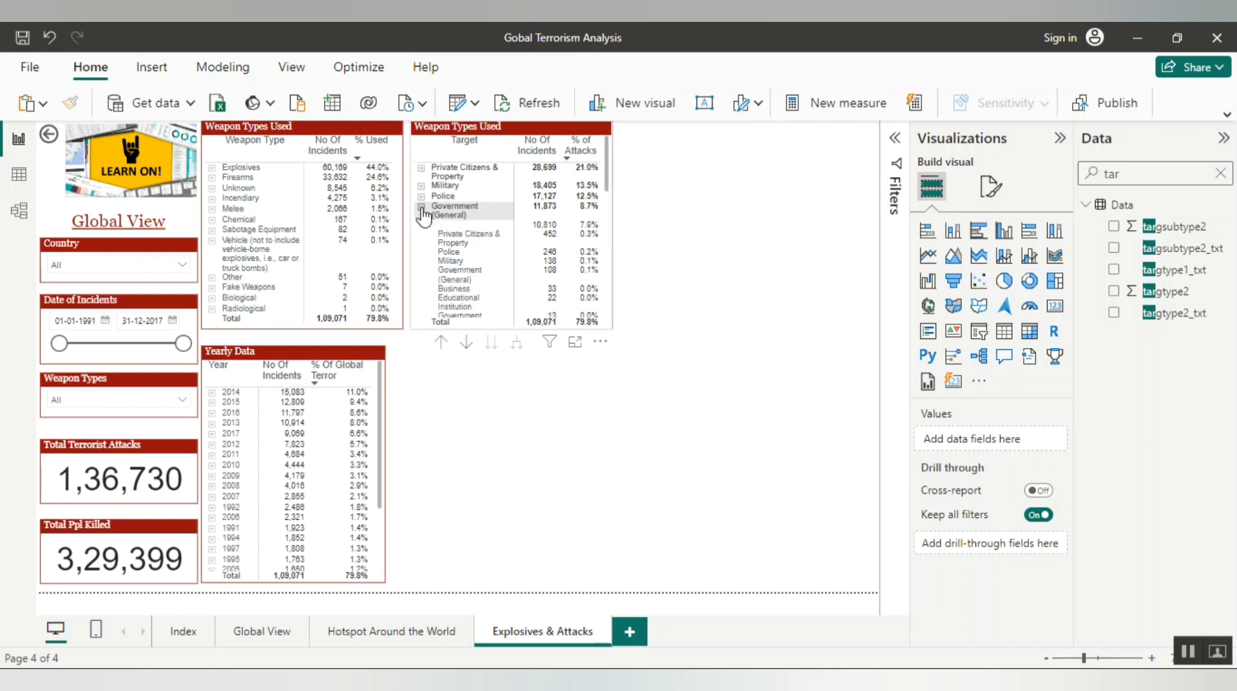
left_click(421, 207)
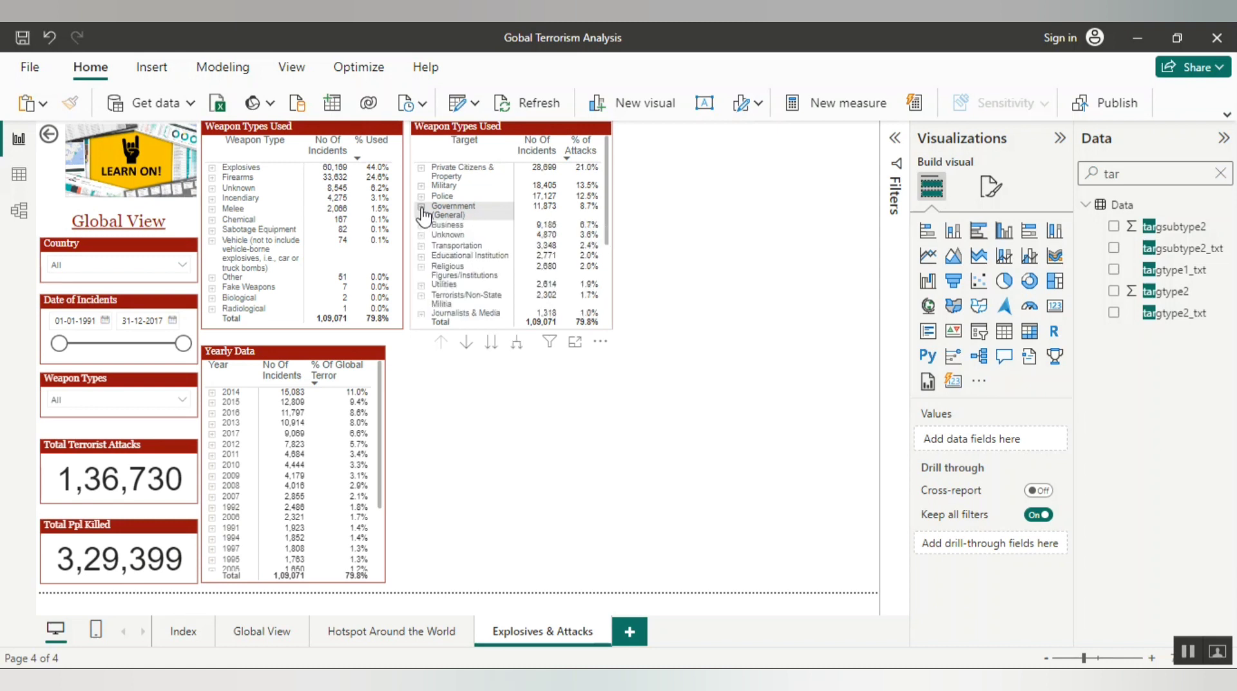
left_click(421, 207)
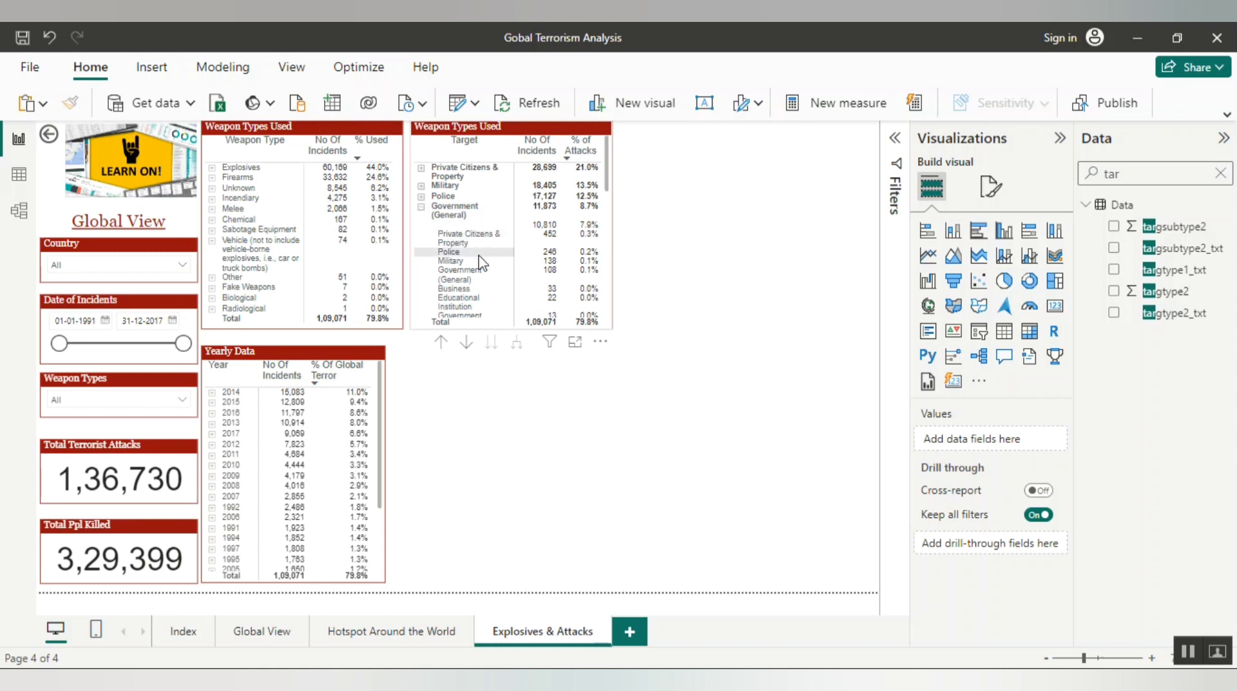
left_click(421, 207)
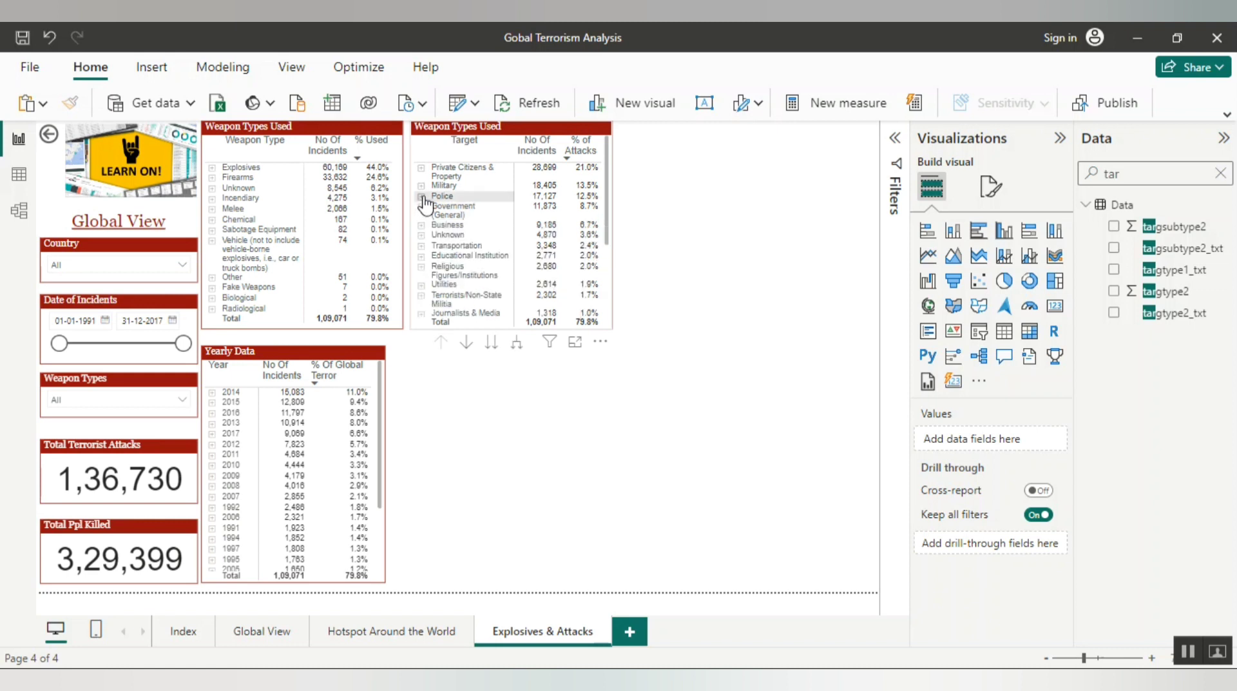
left_click(422, 196)
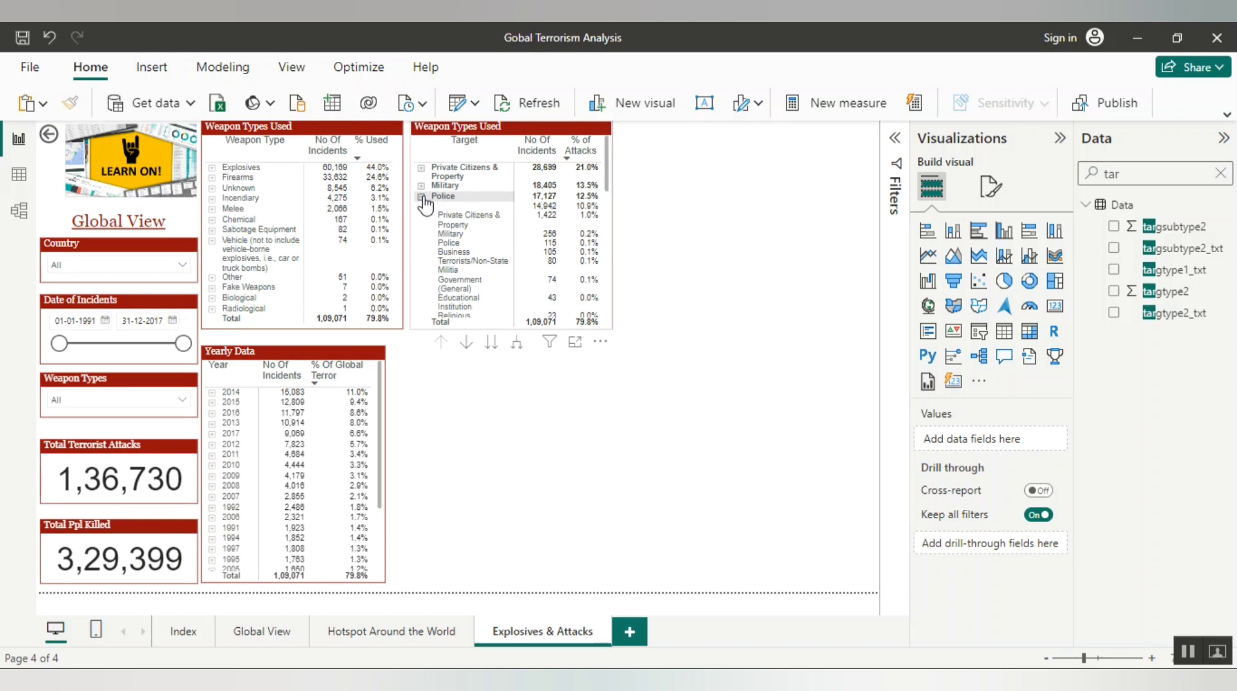
left_click(422, 197)
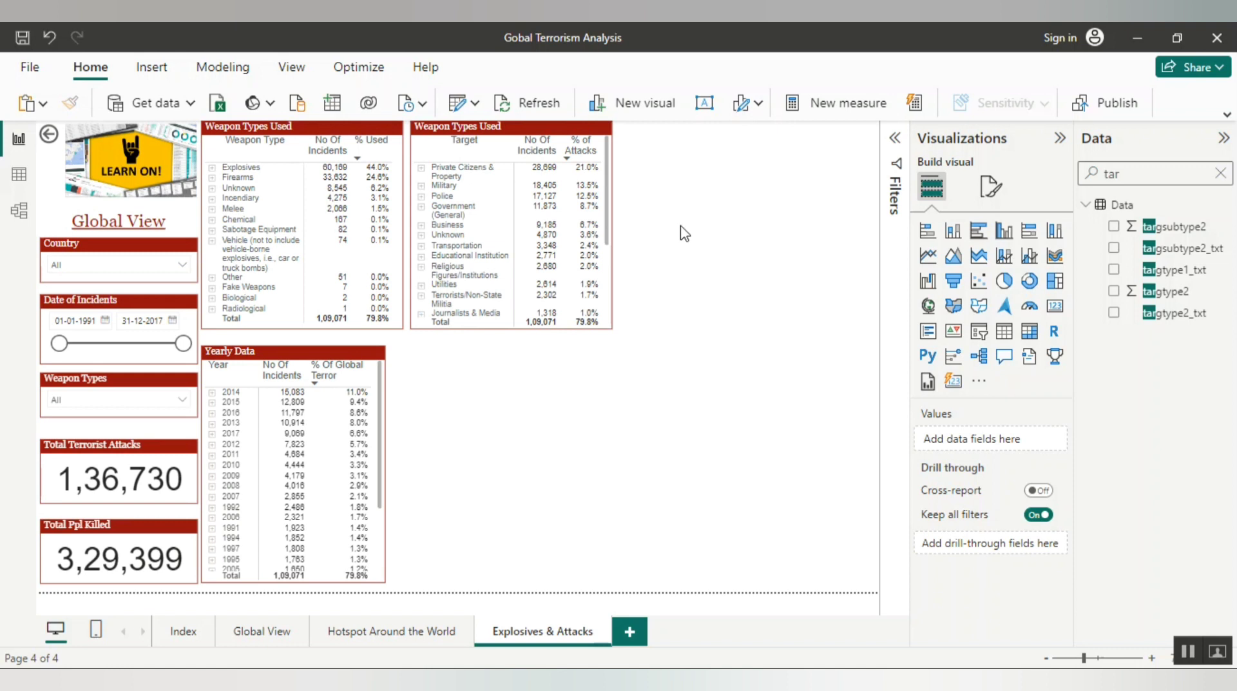
- Duplicate the target matrix to the right of the original and convert the copy into a clustered column chart
mouse_move(592, 209)
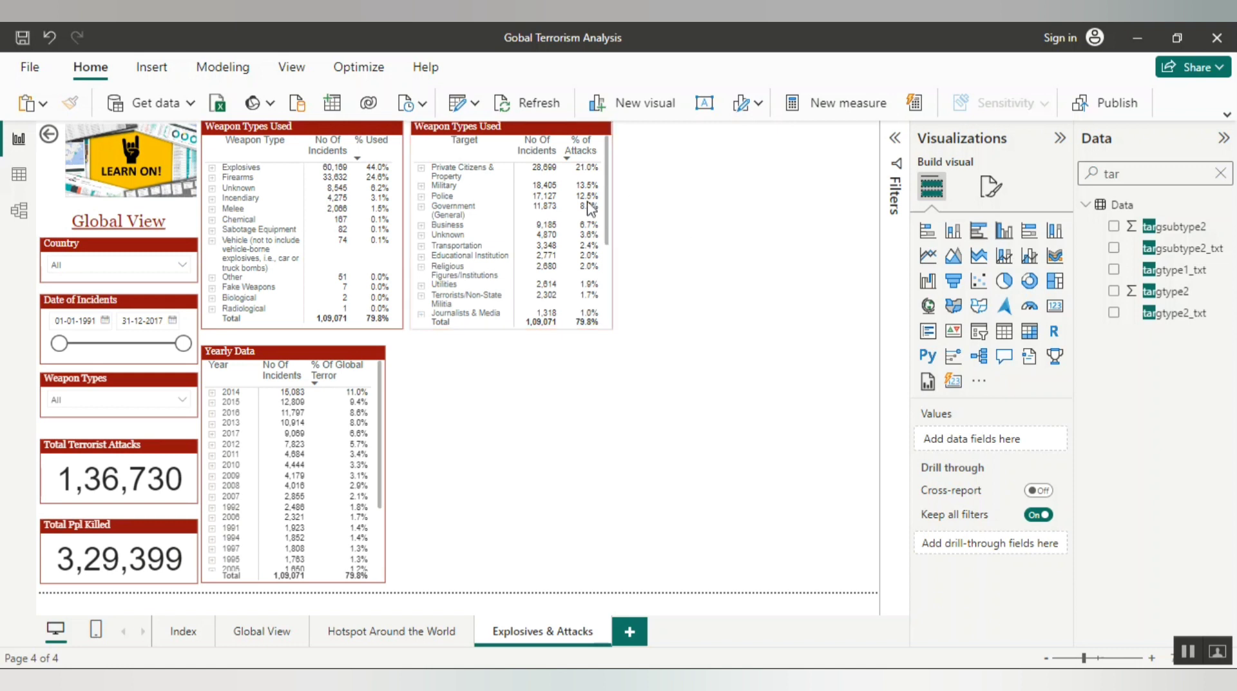
left_click(565, 132)
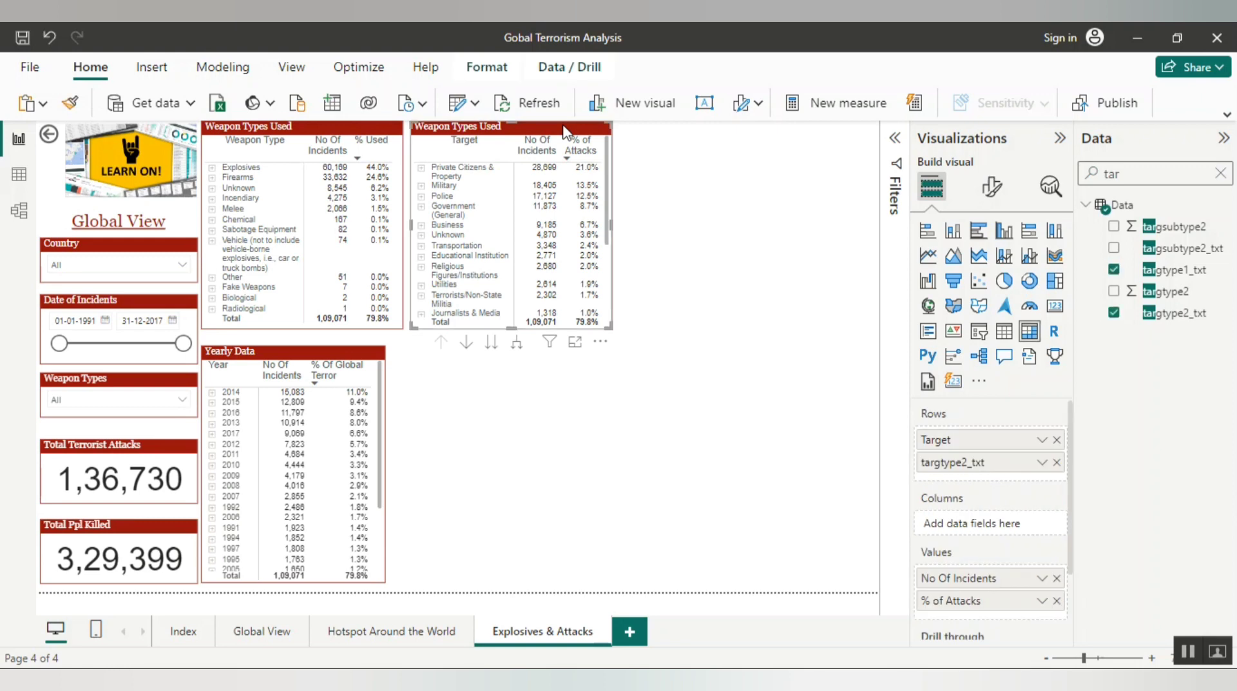
left_click(766, 193)
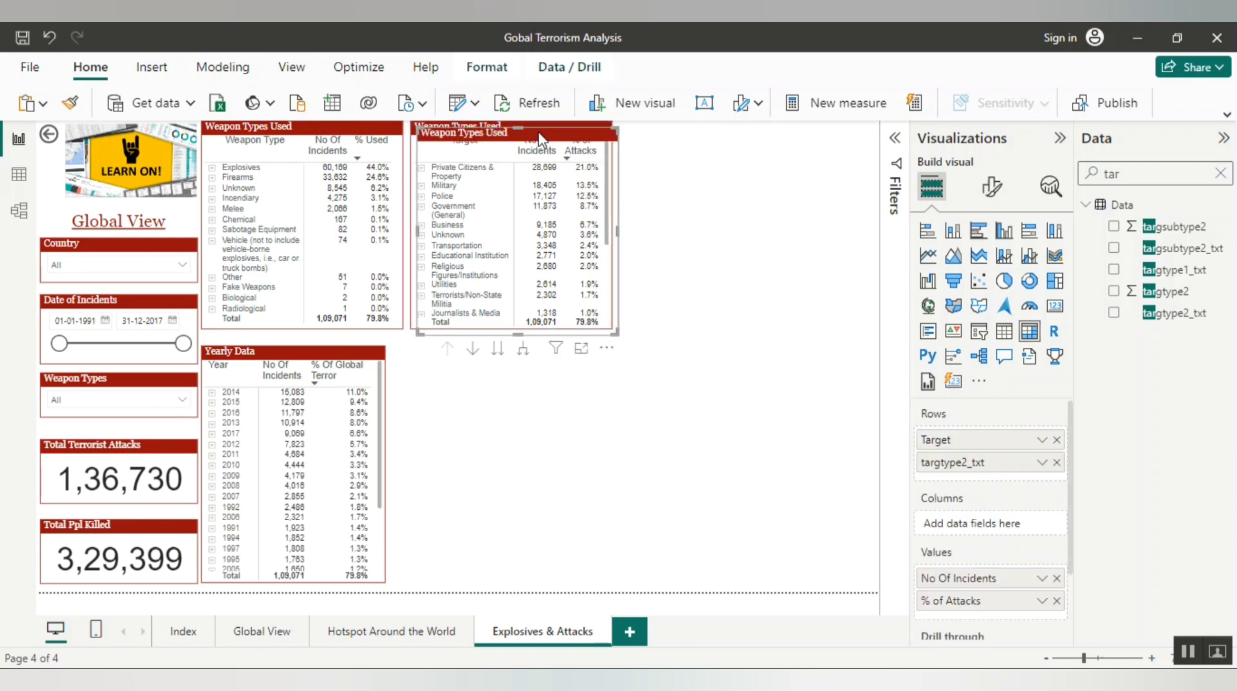
left_click_drag(538, 132, 798, 135)
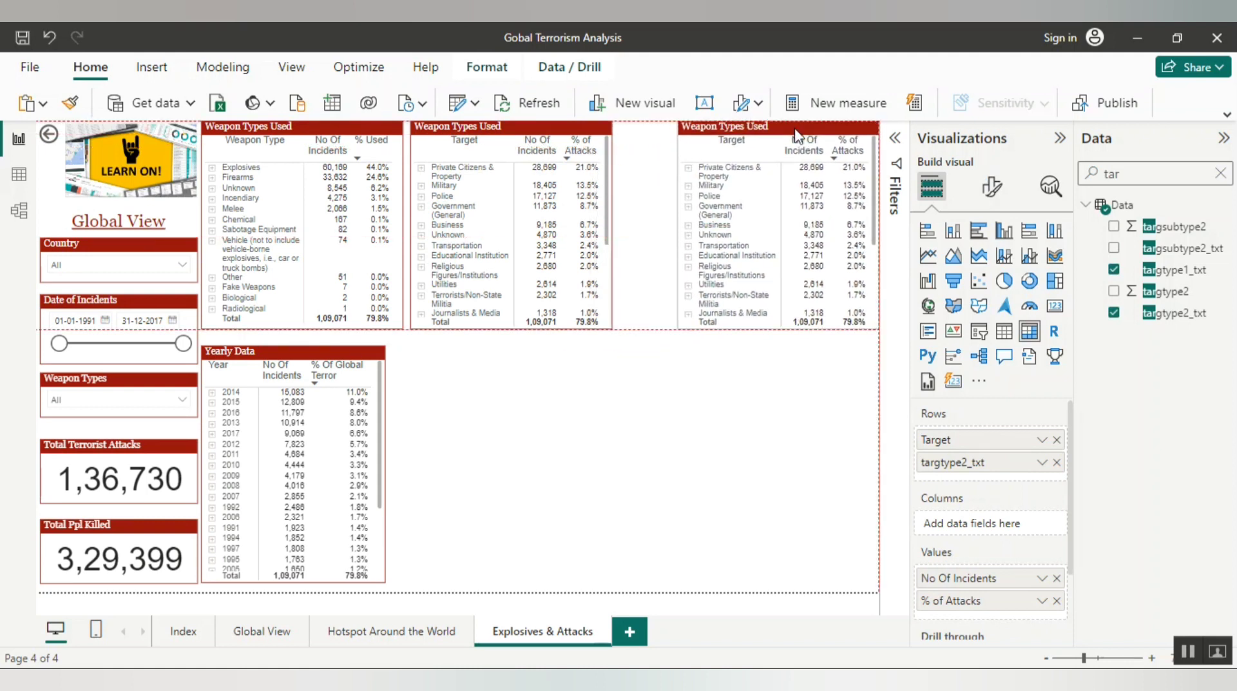
left_click_drag(797, 134, 796, 136)
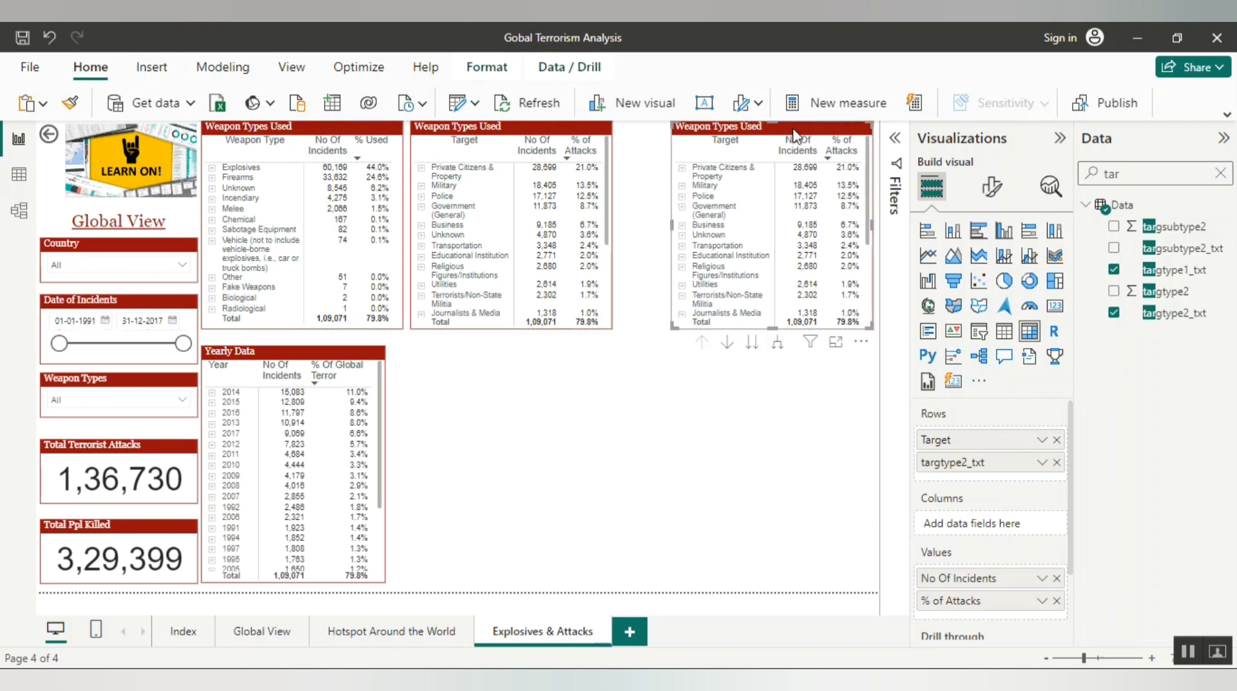
left_click(1005, 233)
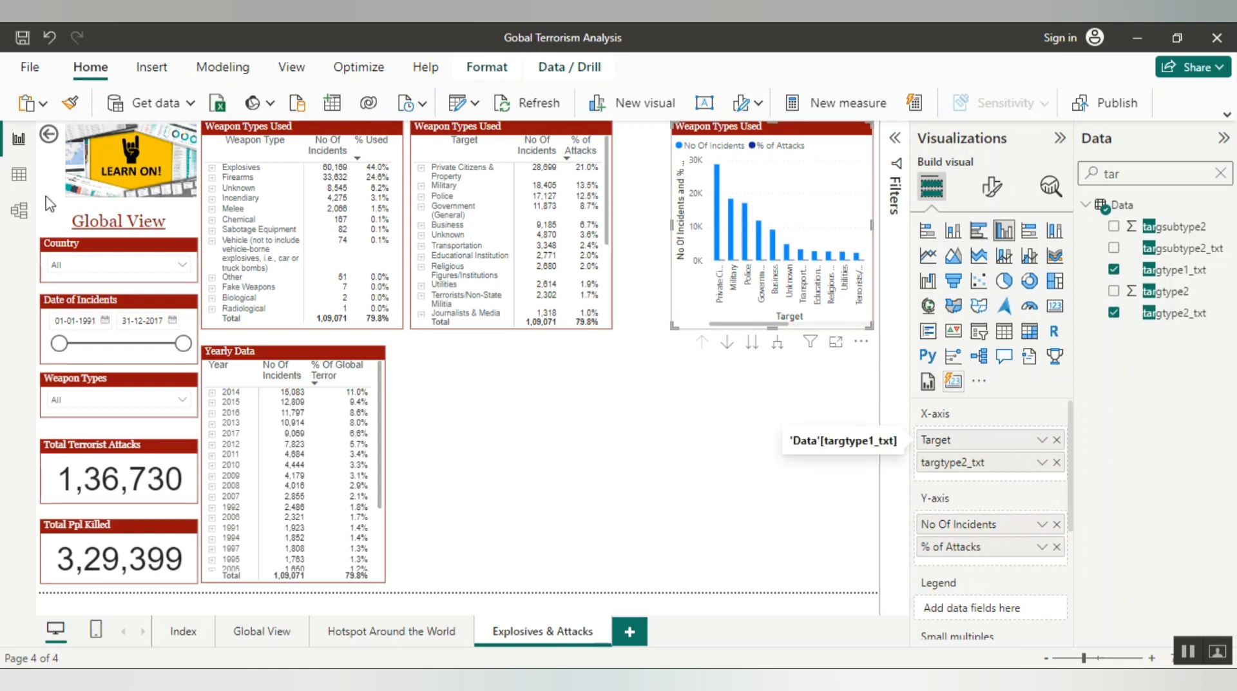
- In the table view, search the fields for "ho" and examine the nhostkid and ishostkid columns, including nhostkid's distinct values
left_click(18, 175)
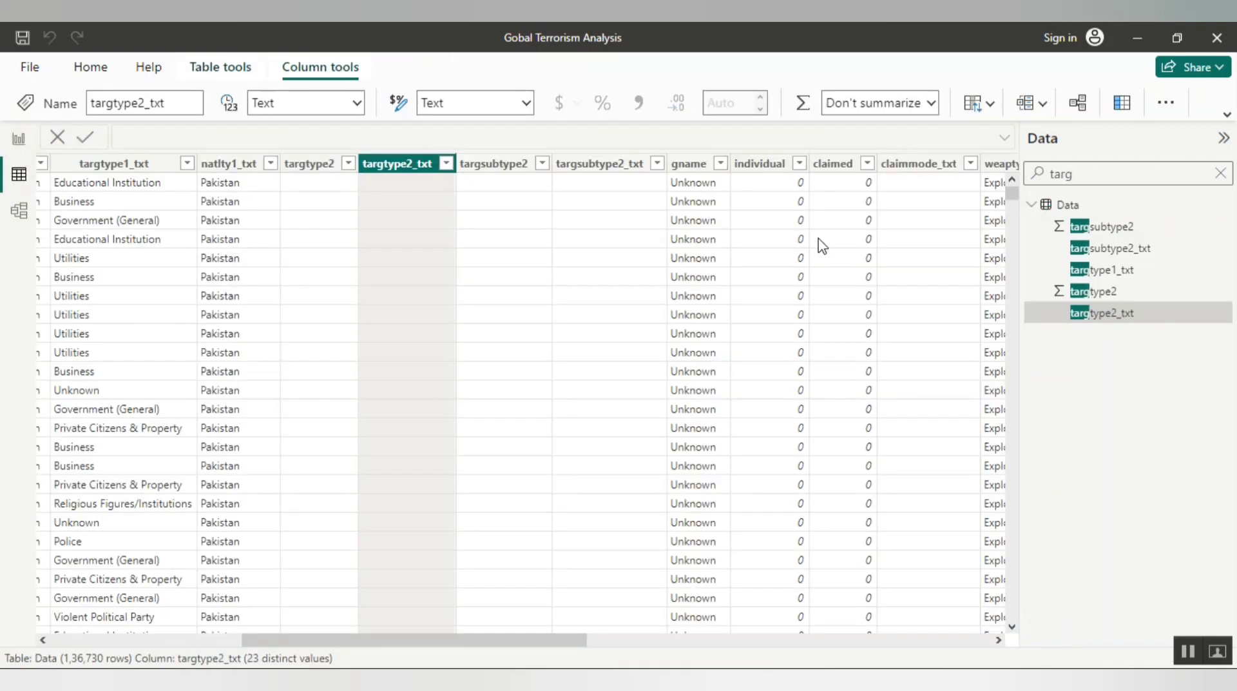
double_click(1104, 169)
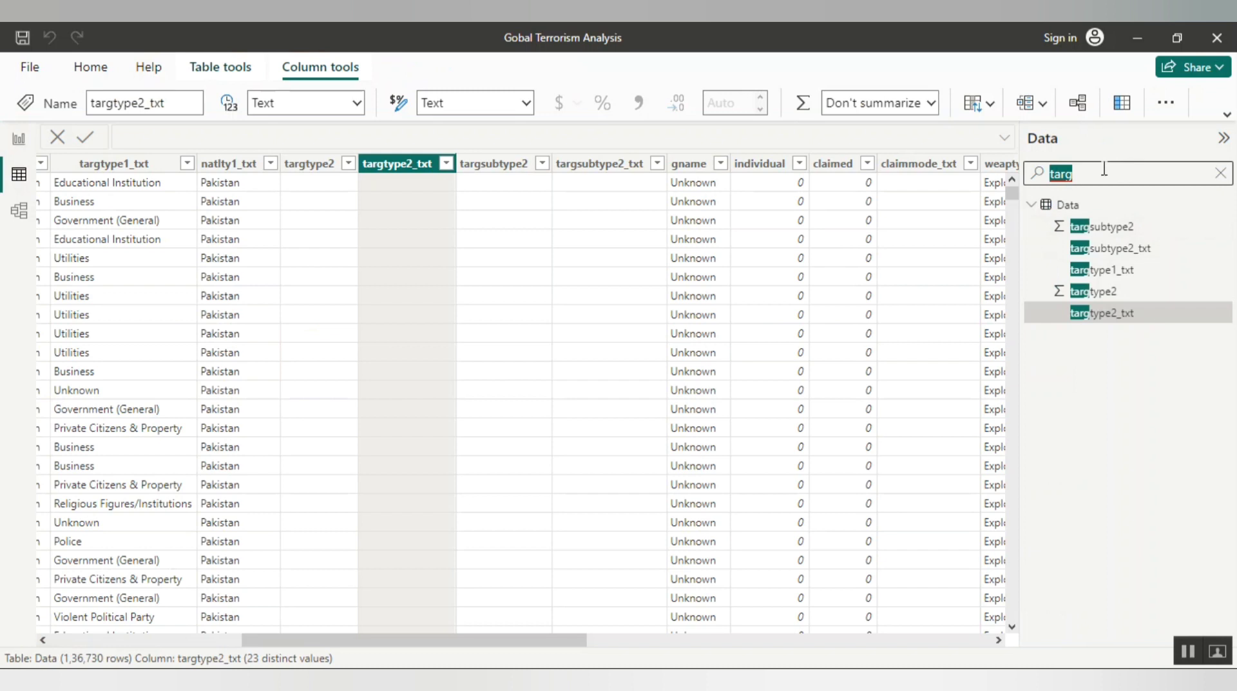
type("ho")
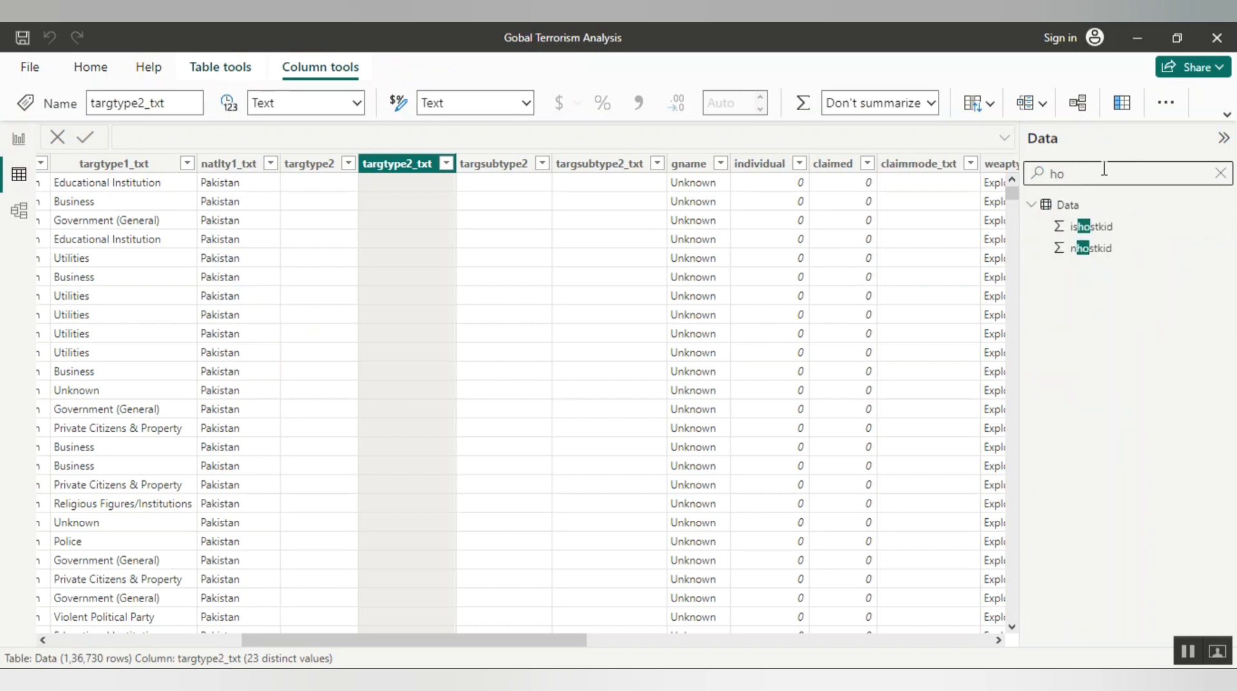
left_click(1109, 229)
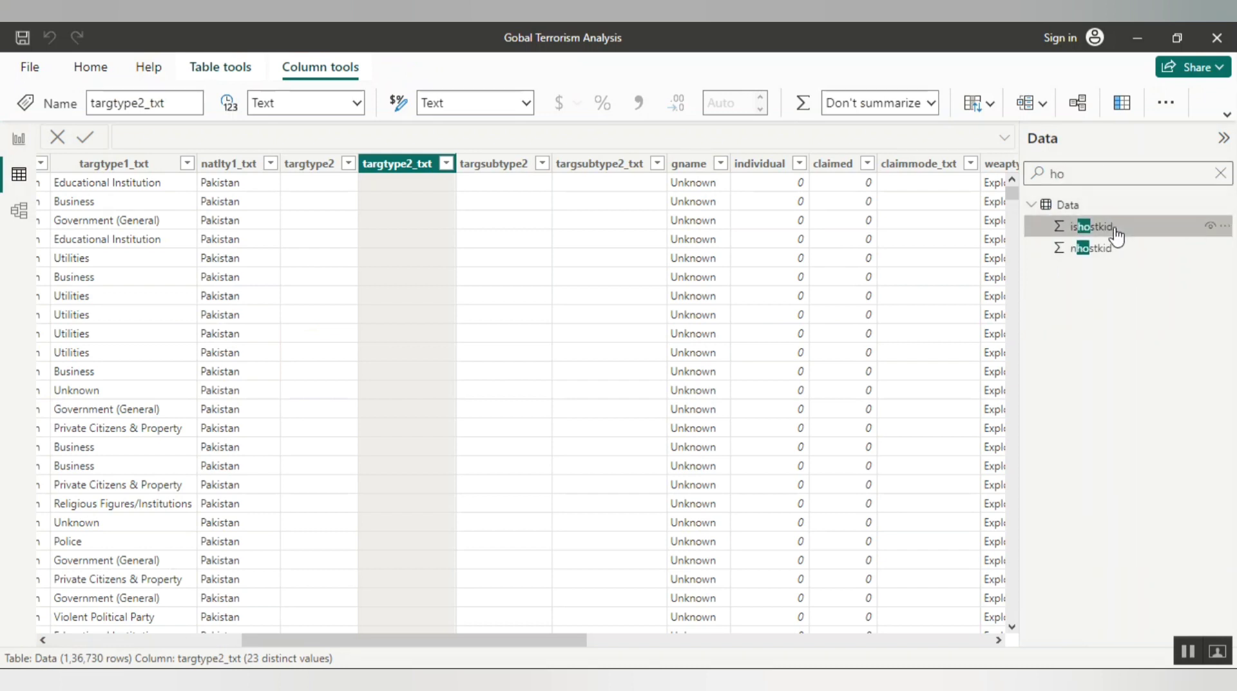
left_click(1113, 253)
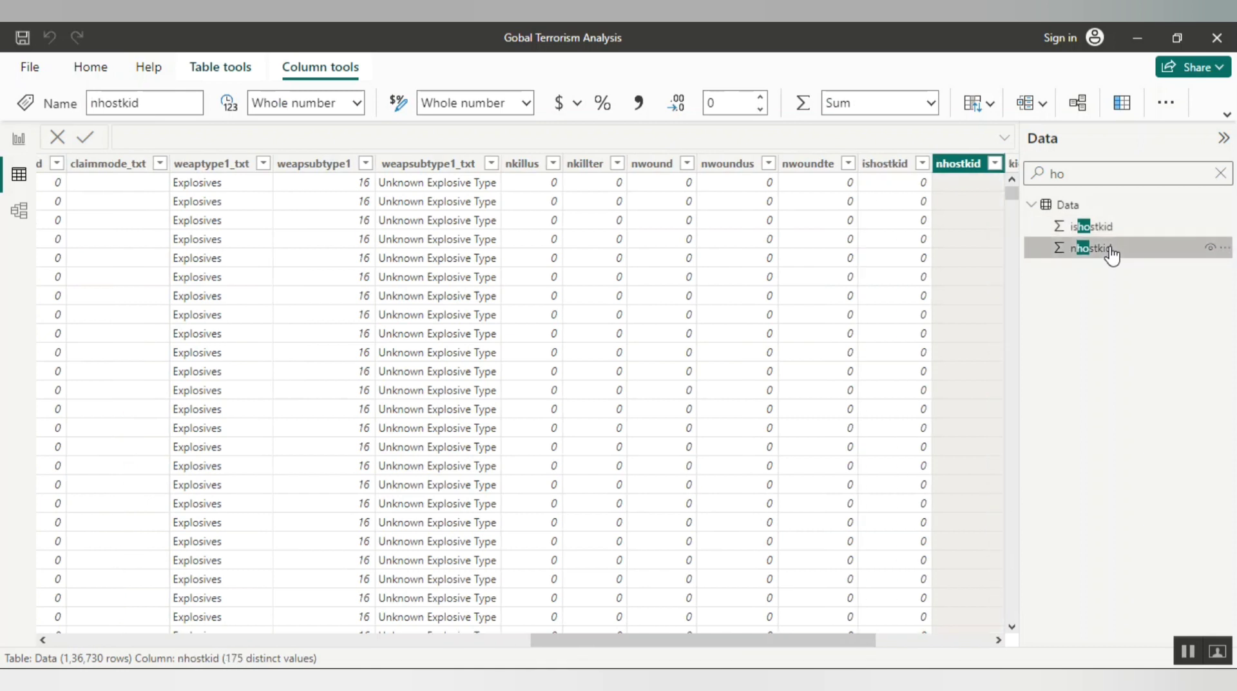
left_click(996, 164)
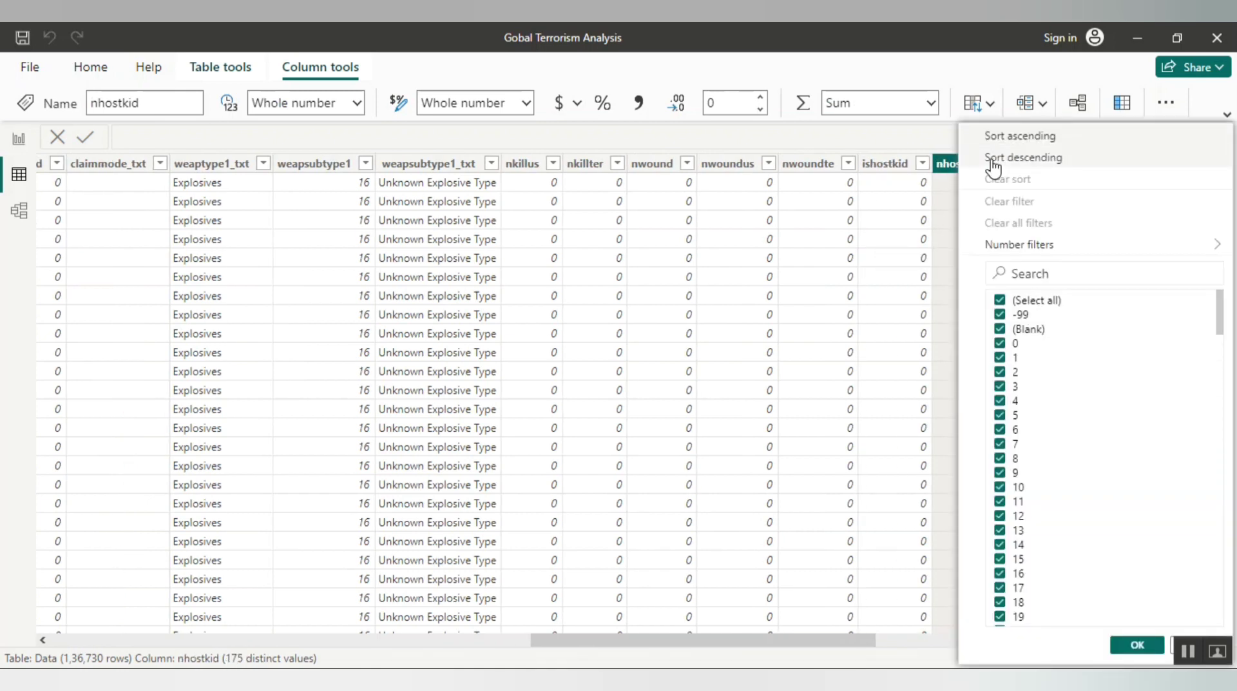
key("Escape")
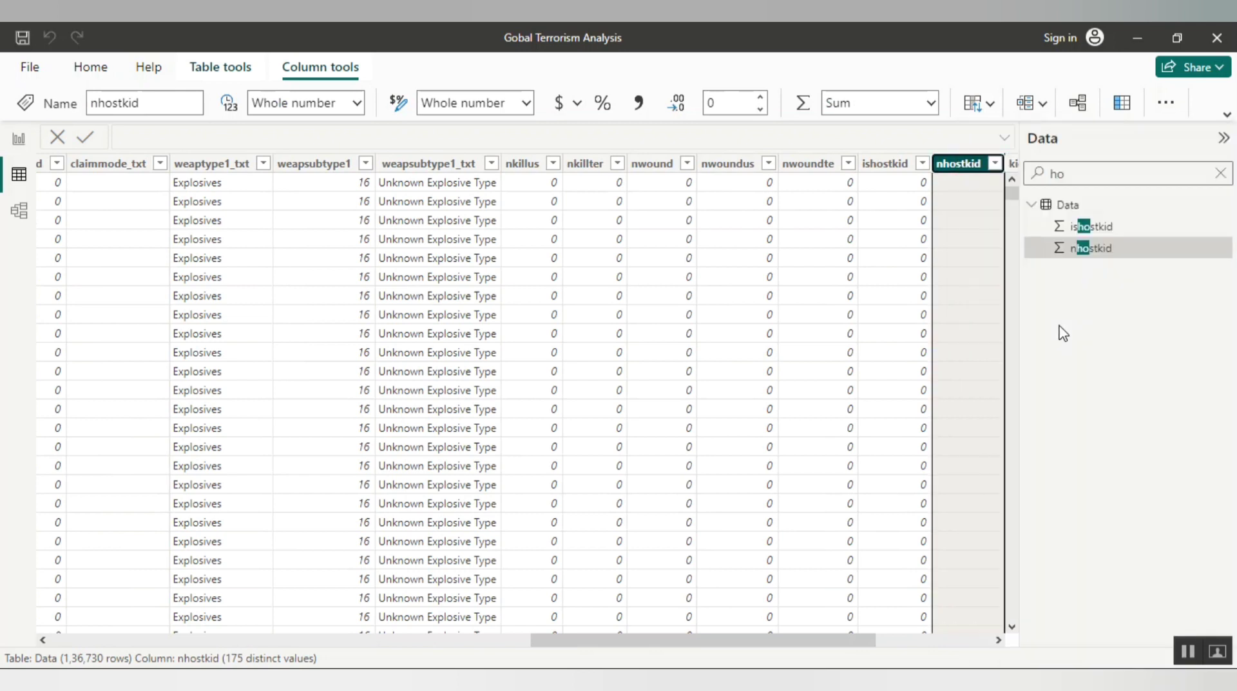
left_click(1103, 230)
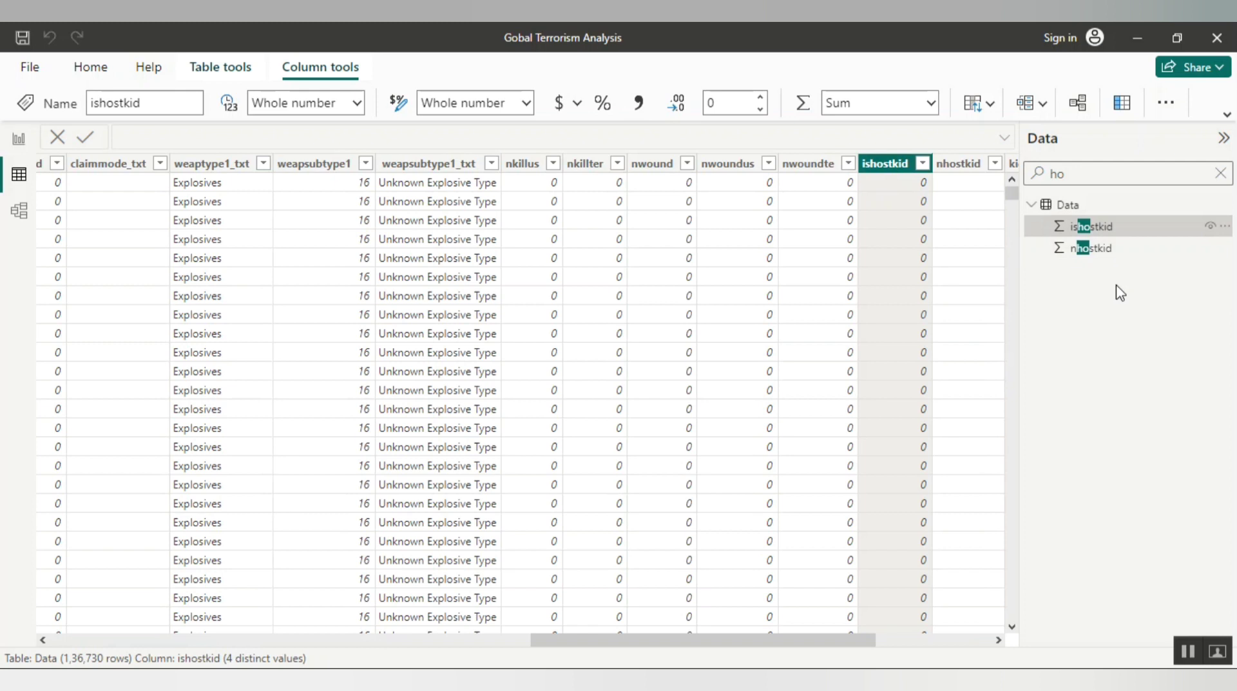
- Search the data fields for hijacking columns with "hij", then return the field search to "ho"
left_click(1220, 172)
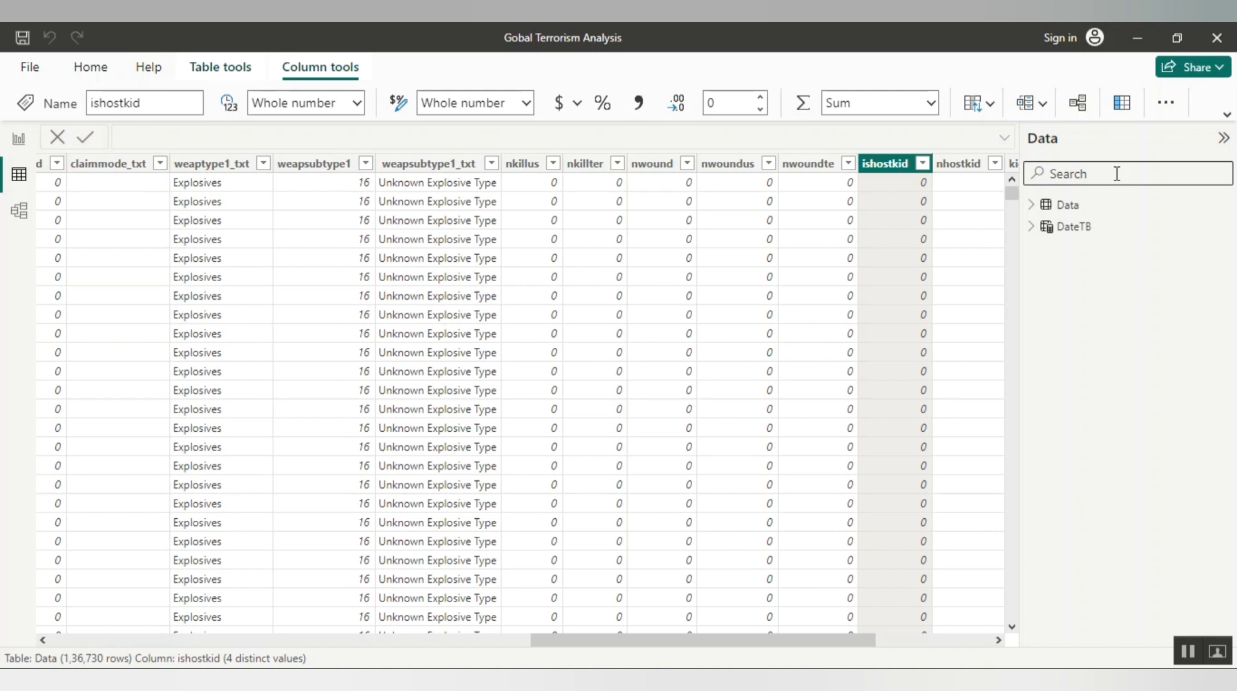
type("hij")
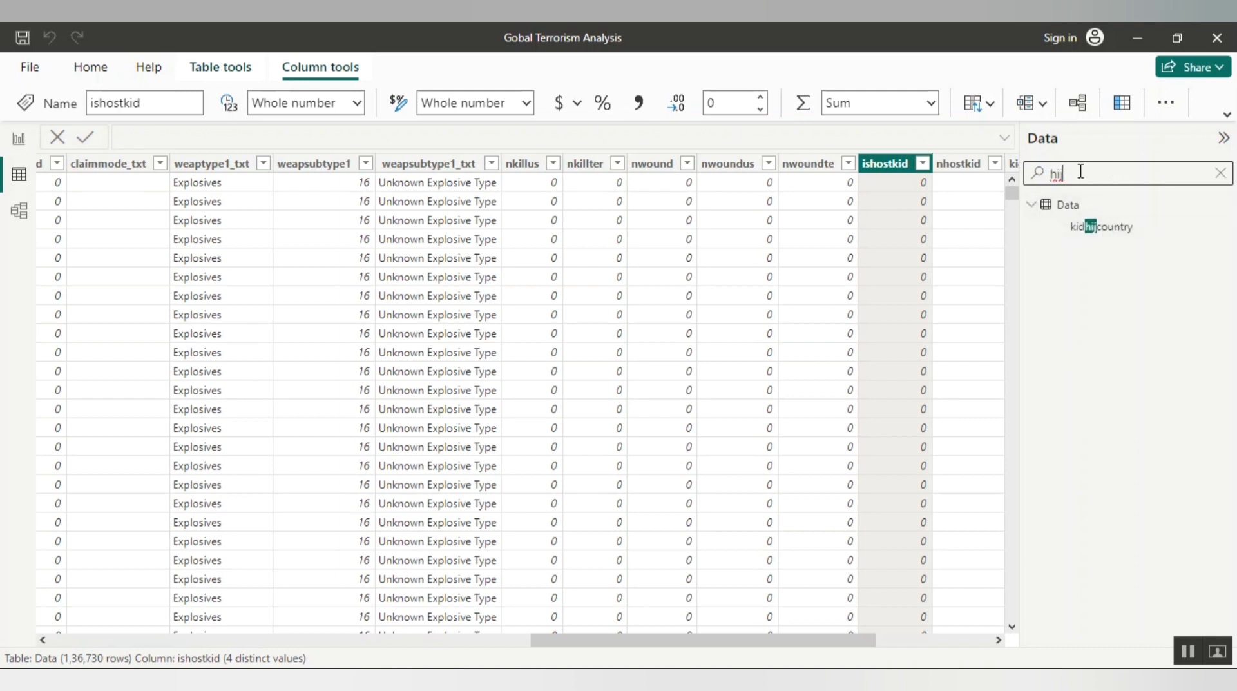
key("BackSpace")
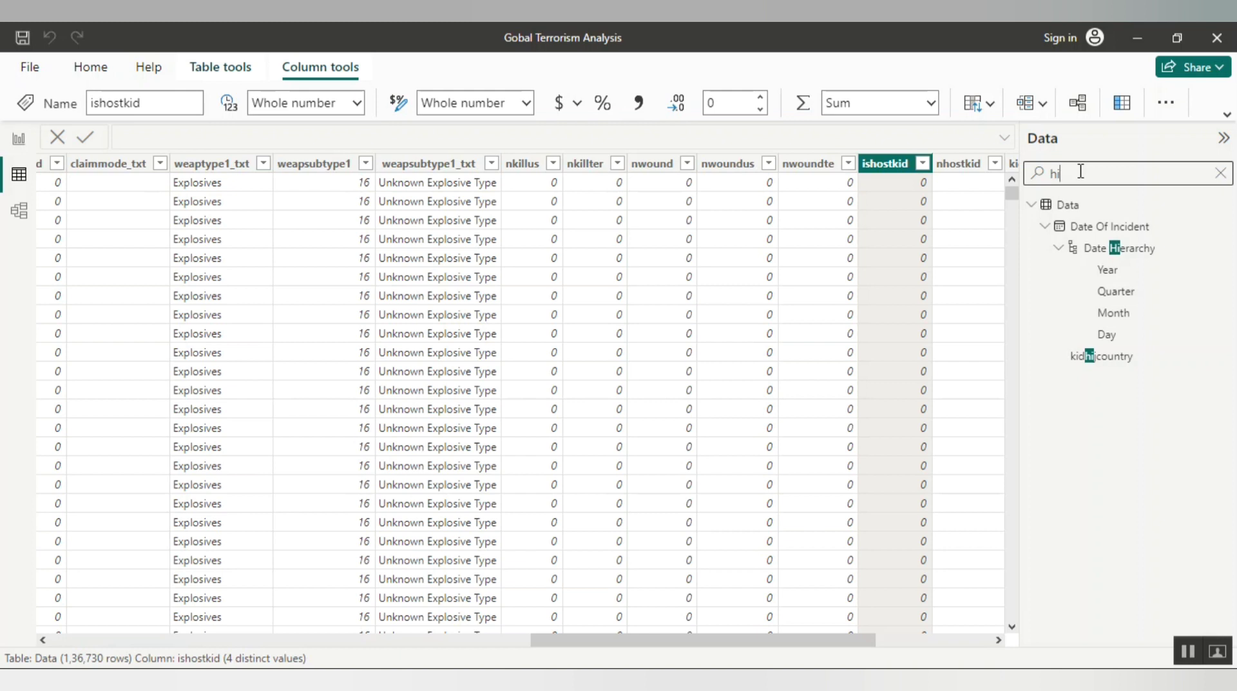
type("d")
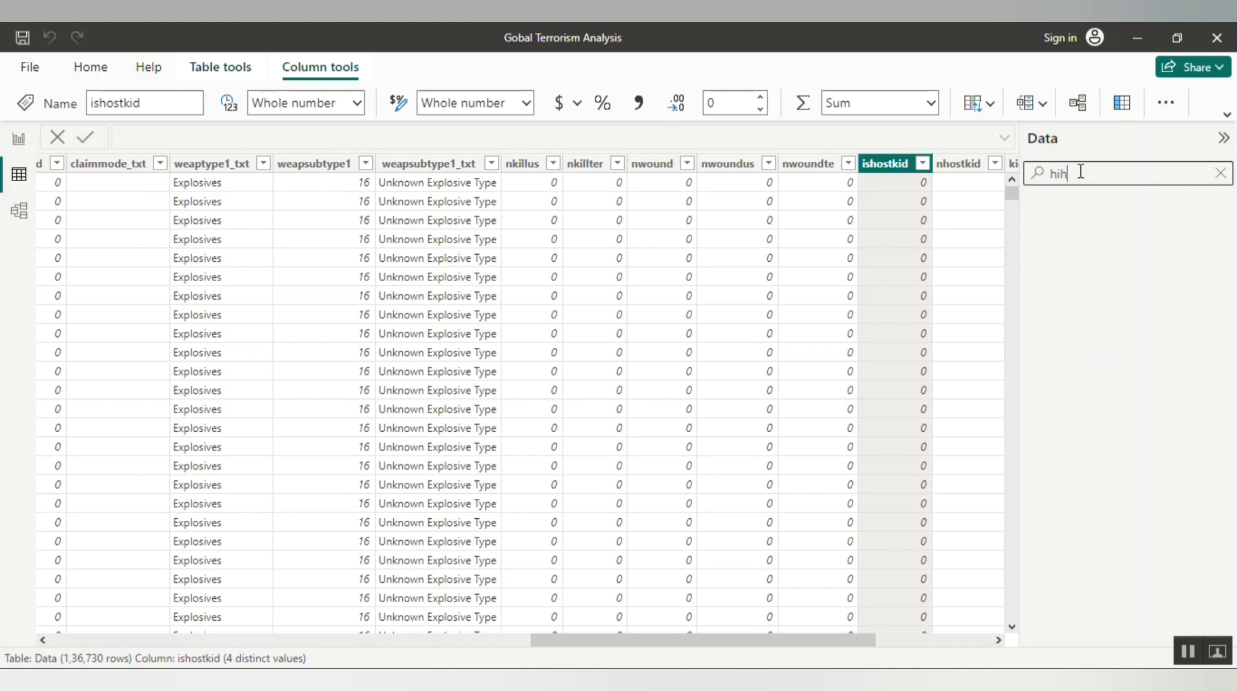
key("BackSpace")
key("BackSpace")
type("h")
key("BackSpace")
type("o")
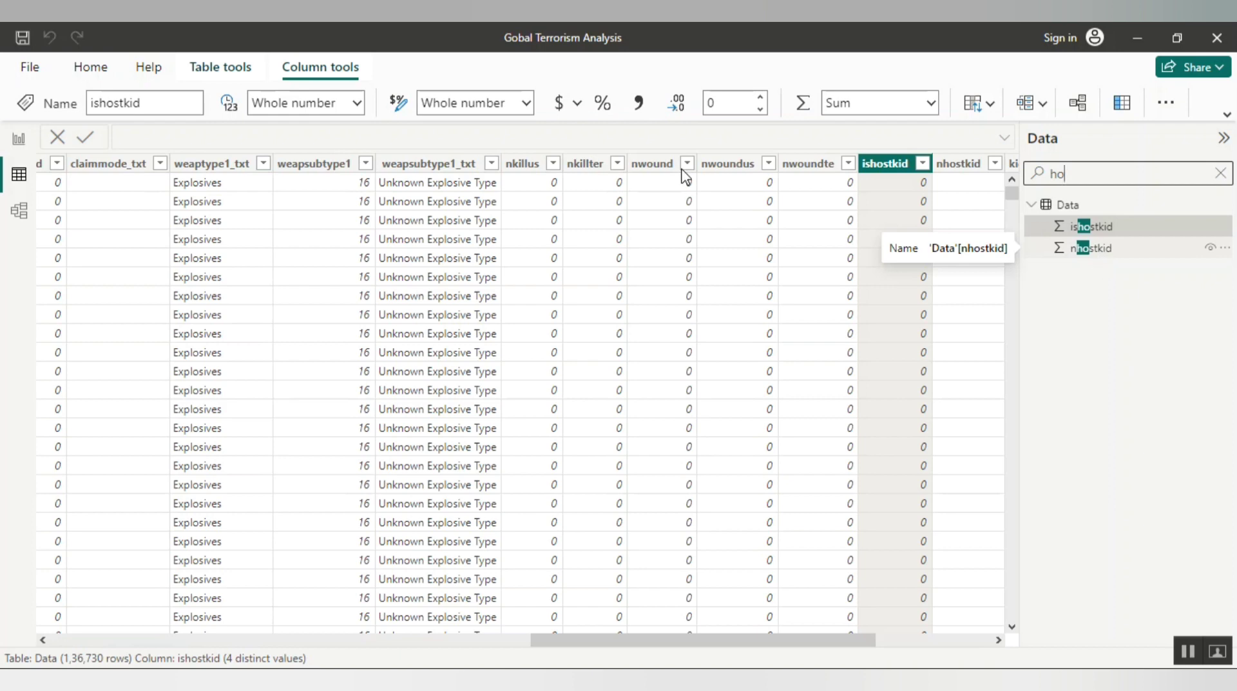
- Back in the report, replace the column chart's X-axis fields Target and targtype2_txt with attacktype1_txt
left_click(19, 137)
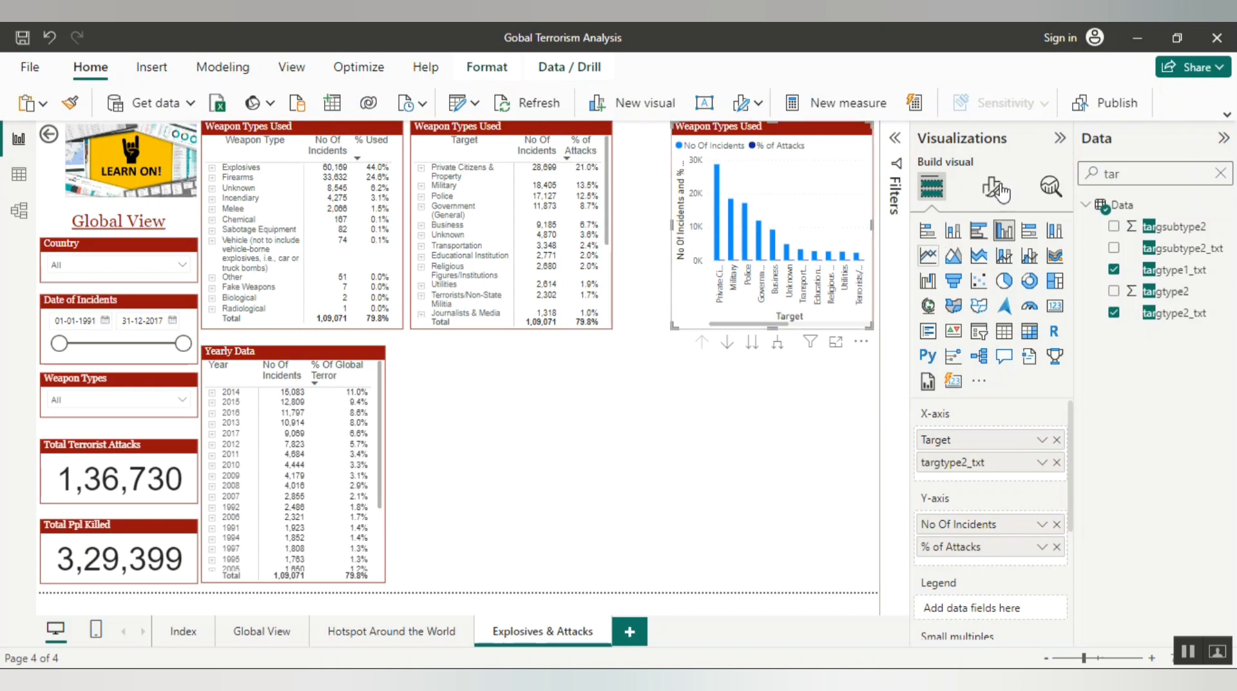
double_click(1127, 182)
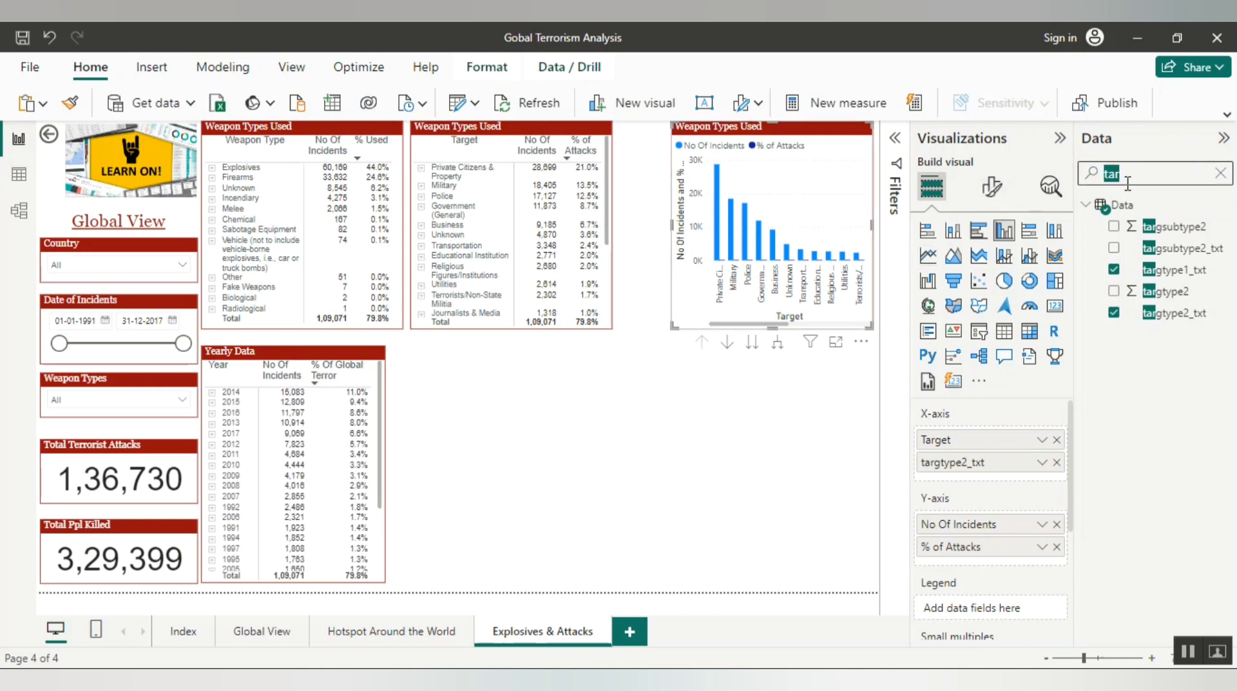
type("att")
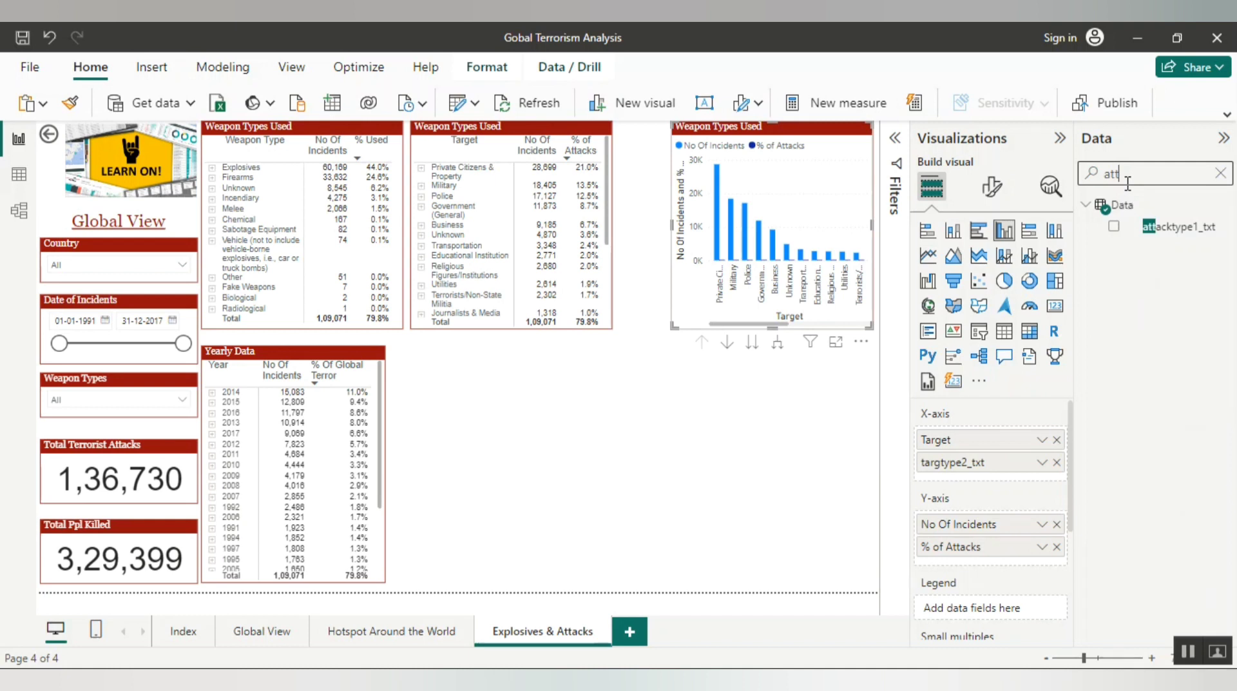
left_click(1057, 439)
left_click(1058, 440)
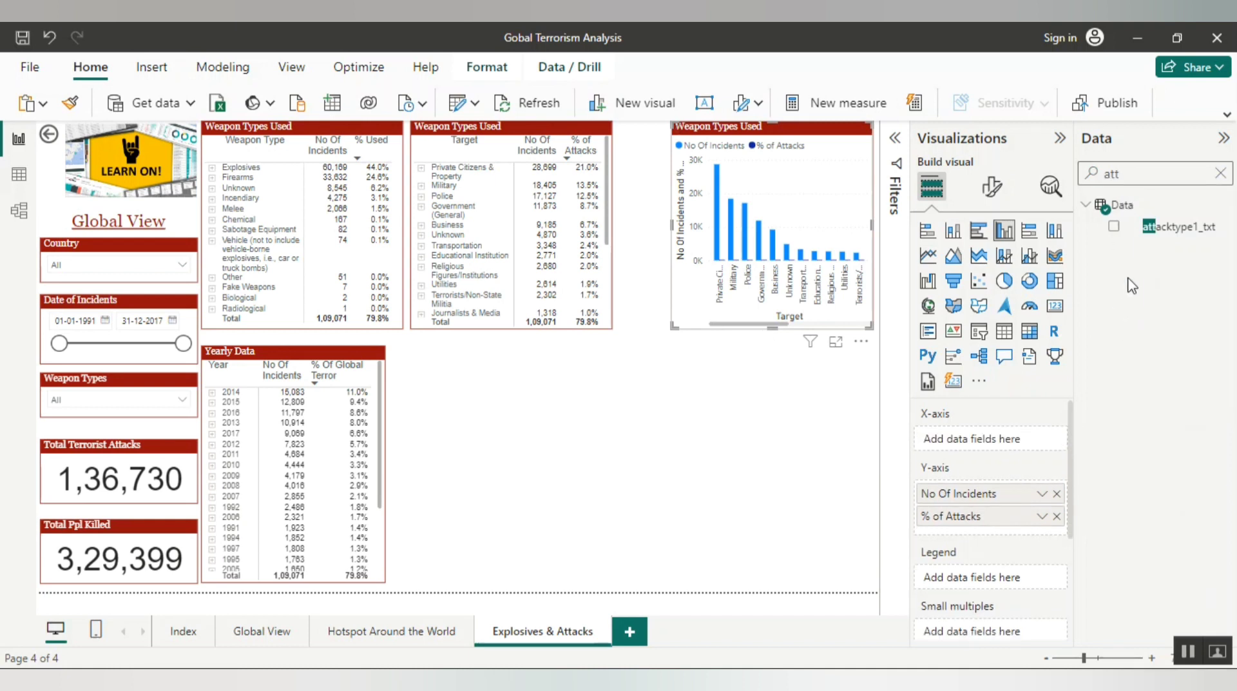
left_click(1115, 227)
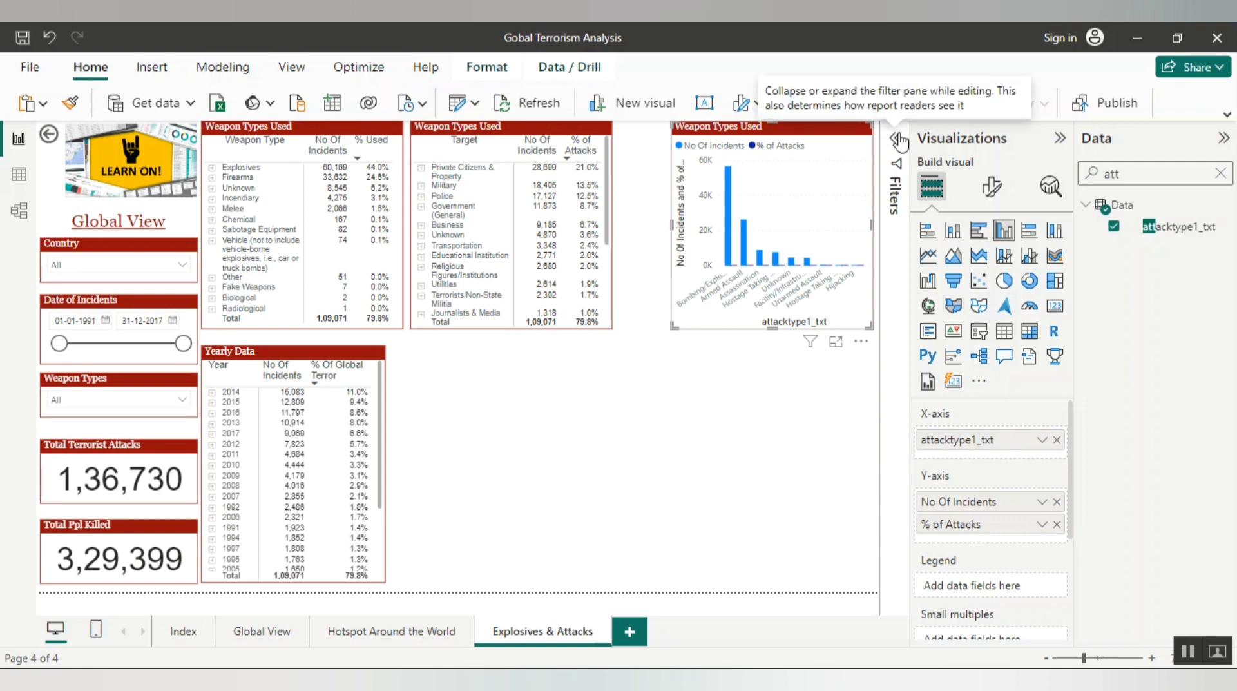
- Show the filters applied to the attack type column chart
left_click(899, 139)
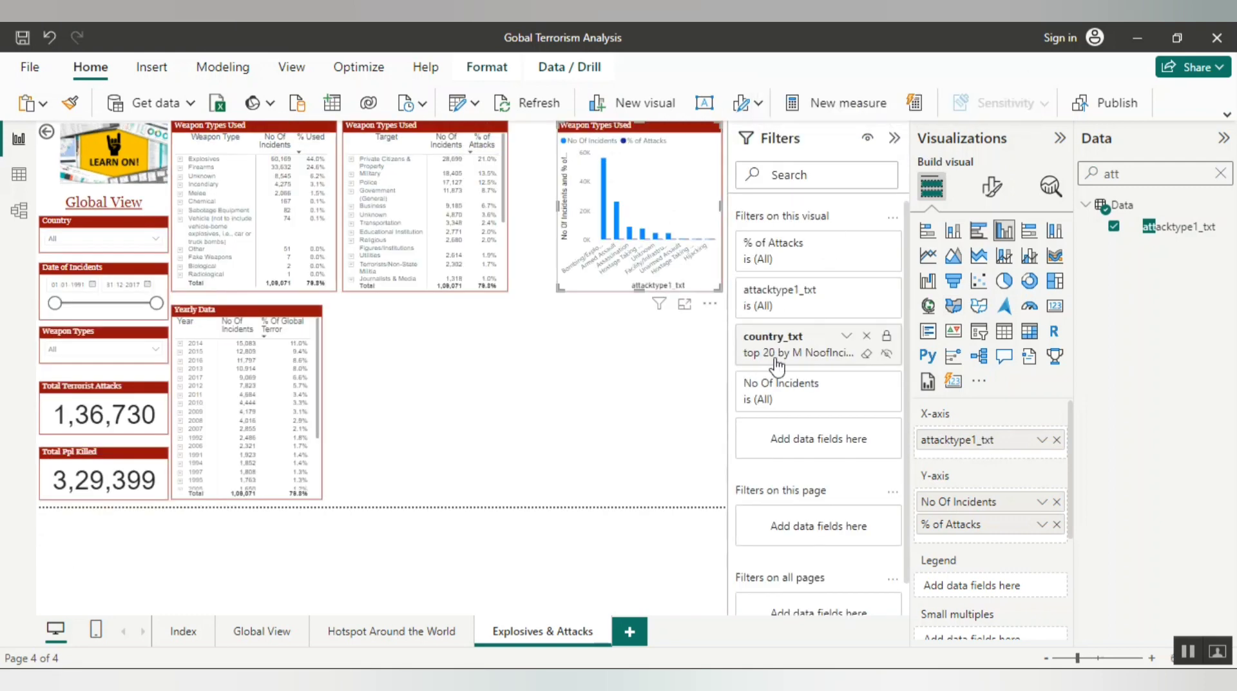